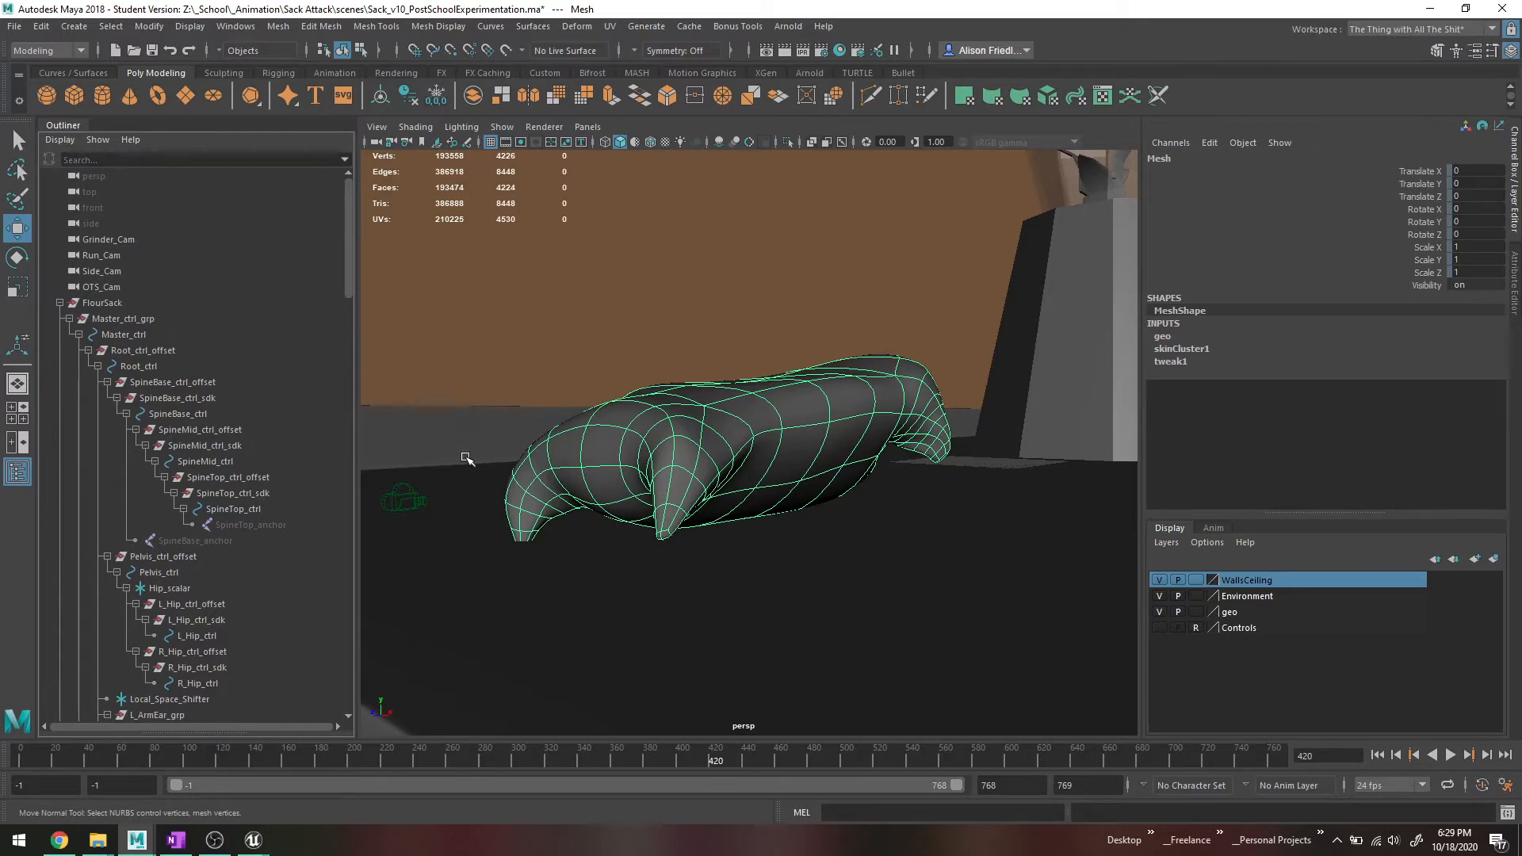
Turn off the sack mesh's smooth preview and move the animation to frame 514.
{"action": "scroll", "coordinate": [466, 459], "scroll_direction": "down", "scroll_amount": 3}
{"action": "key", "text": "1"}
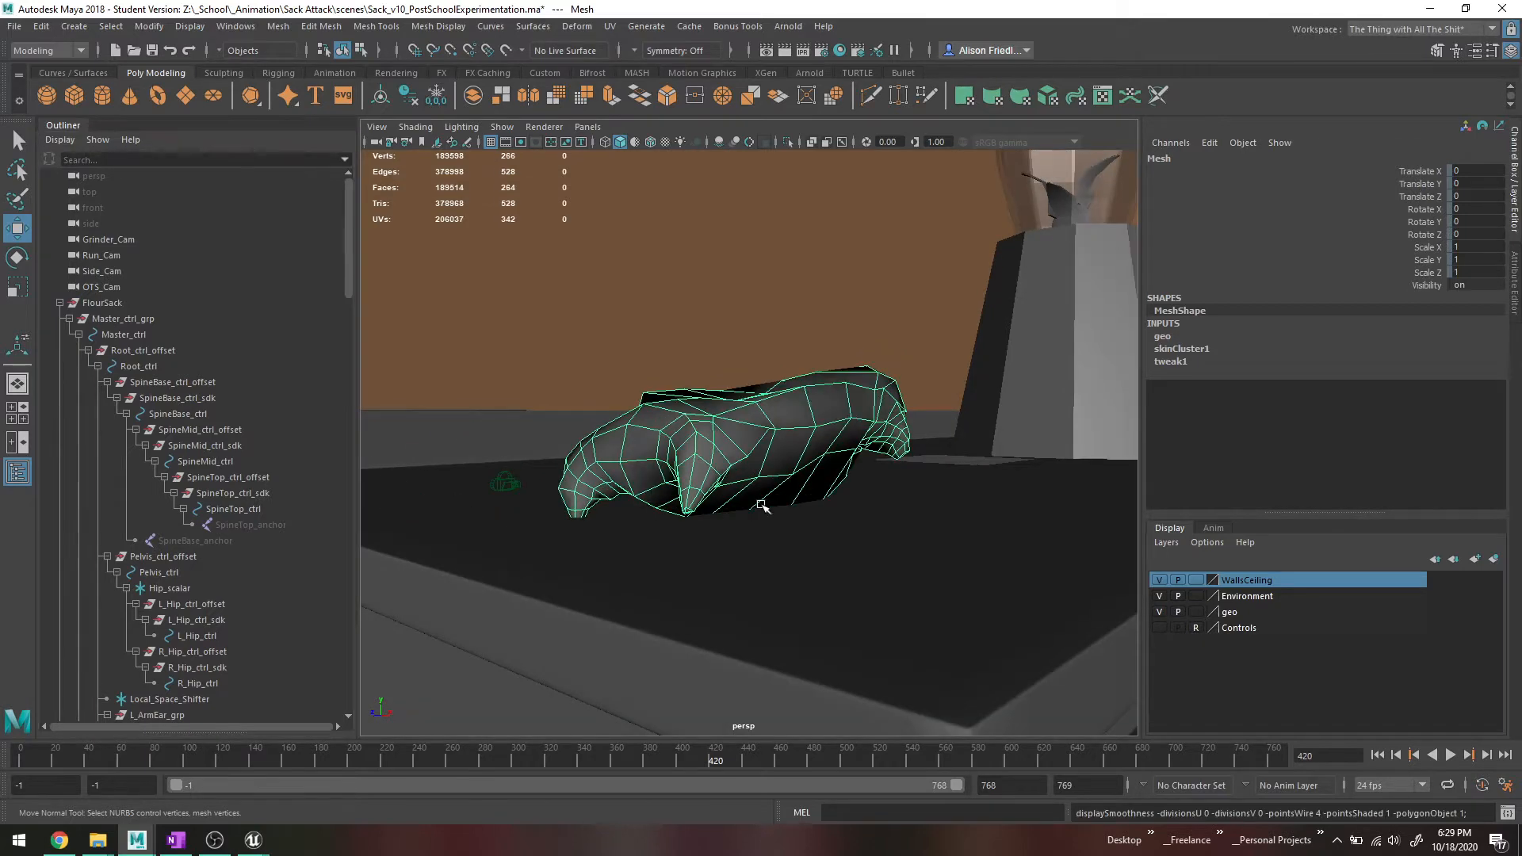
{"action": "scroll", "coordinate": [761, 505], "scroll_direction": "down", "scroll_amount": 4}
{"action": "right_click", "coordinate": [766, 406]}
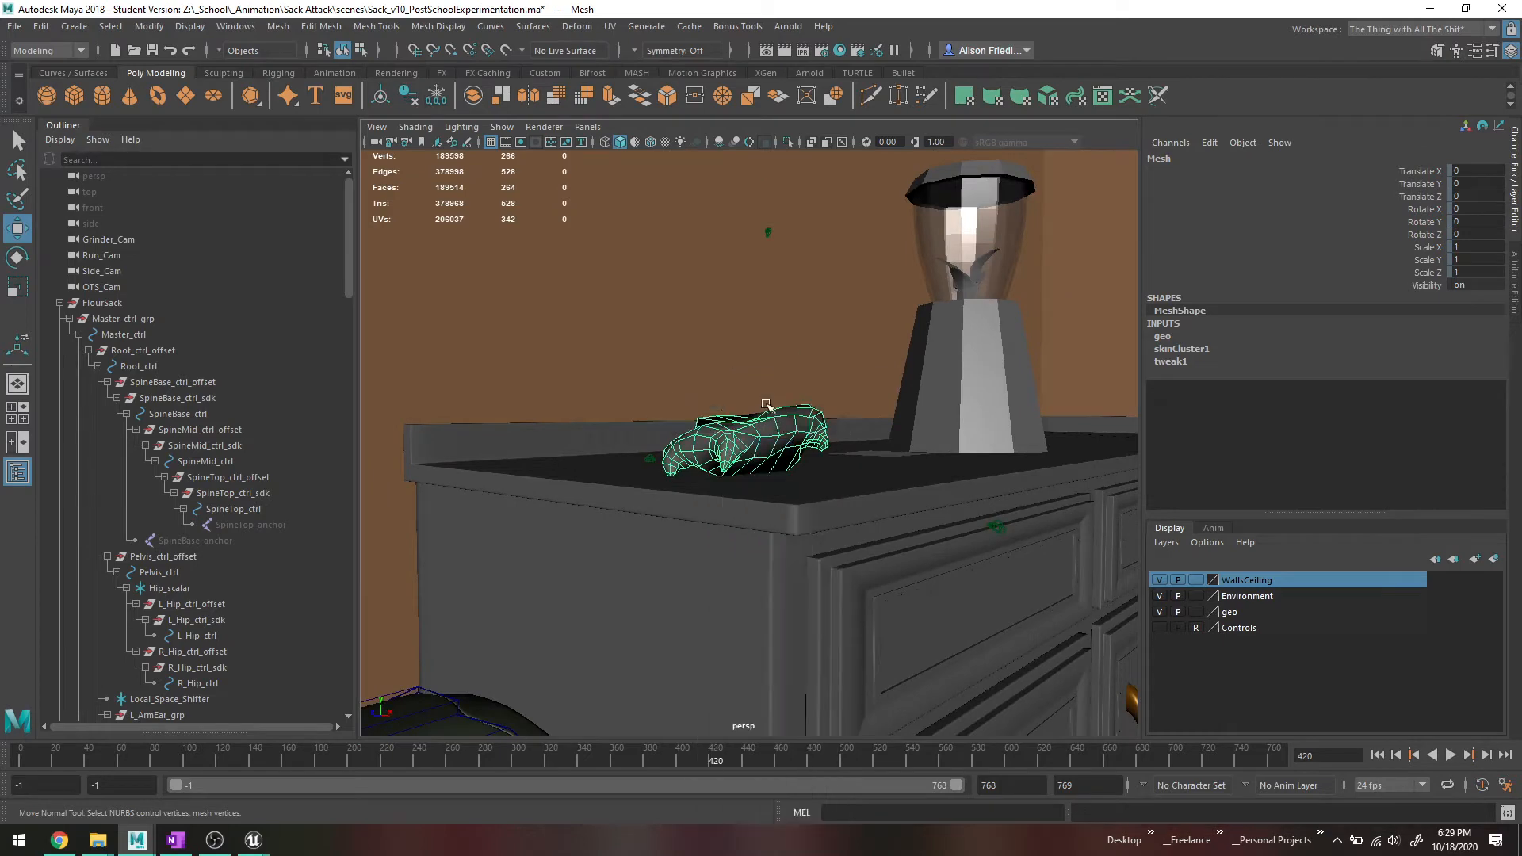
{"action": "left_click_drag", "start_coordinate": [766, 406], "coordinate": [727, 420], "text": "alt"}
{"action": "left_click_drag", "start_coordinate": [653, 766], "coordinate": [870, 761]}
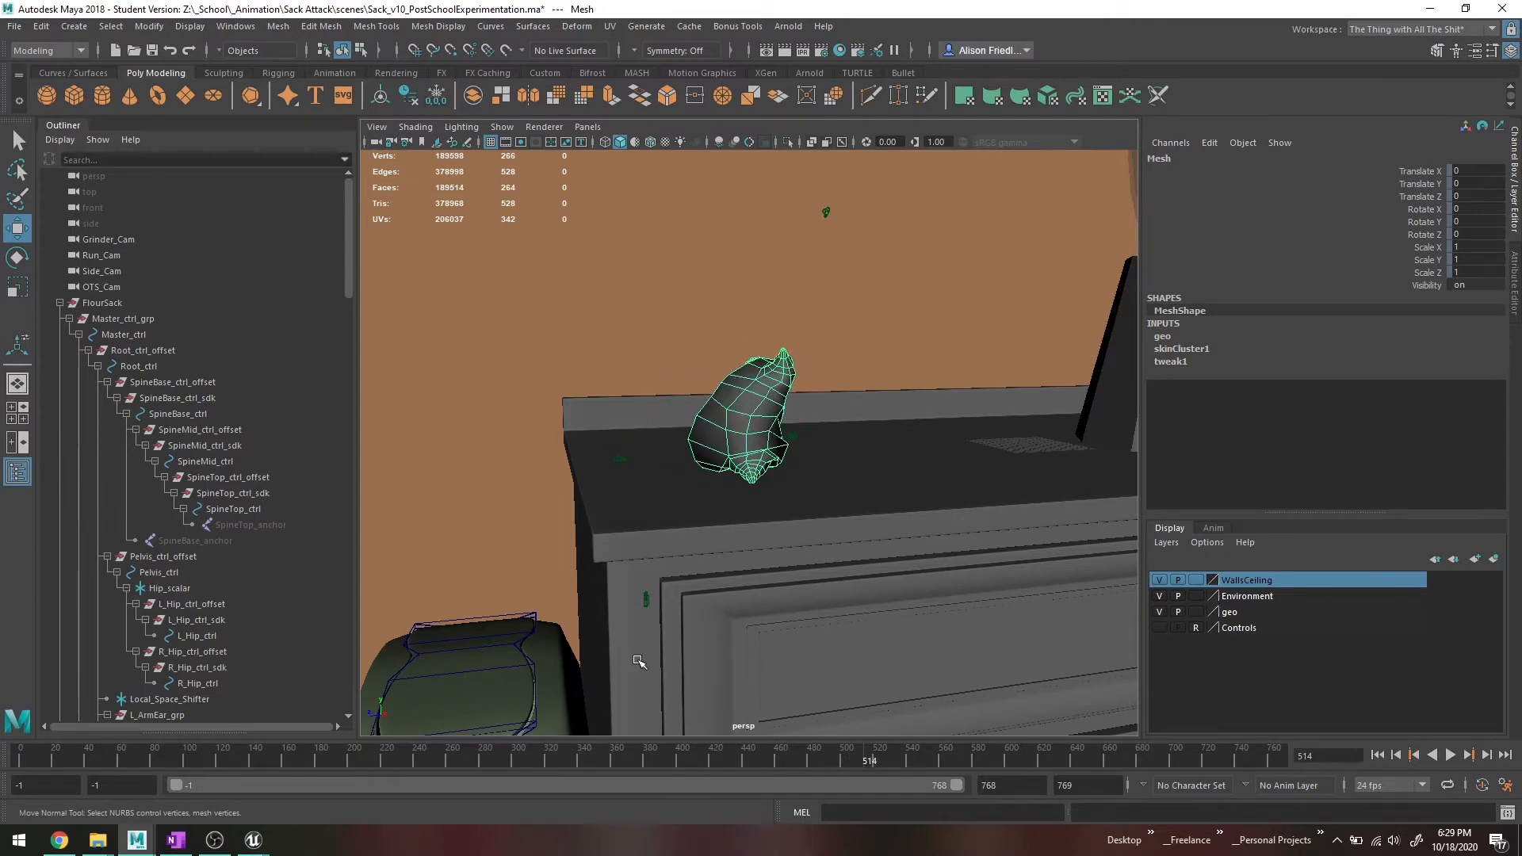
Examine the FlourSack rig hierarchy and briefly show its Controls layer before hiding it again.
{"action": "left_click", "coordinate": [119, 302]}
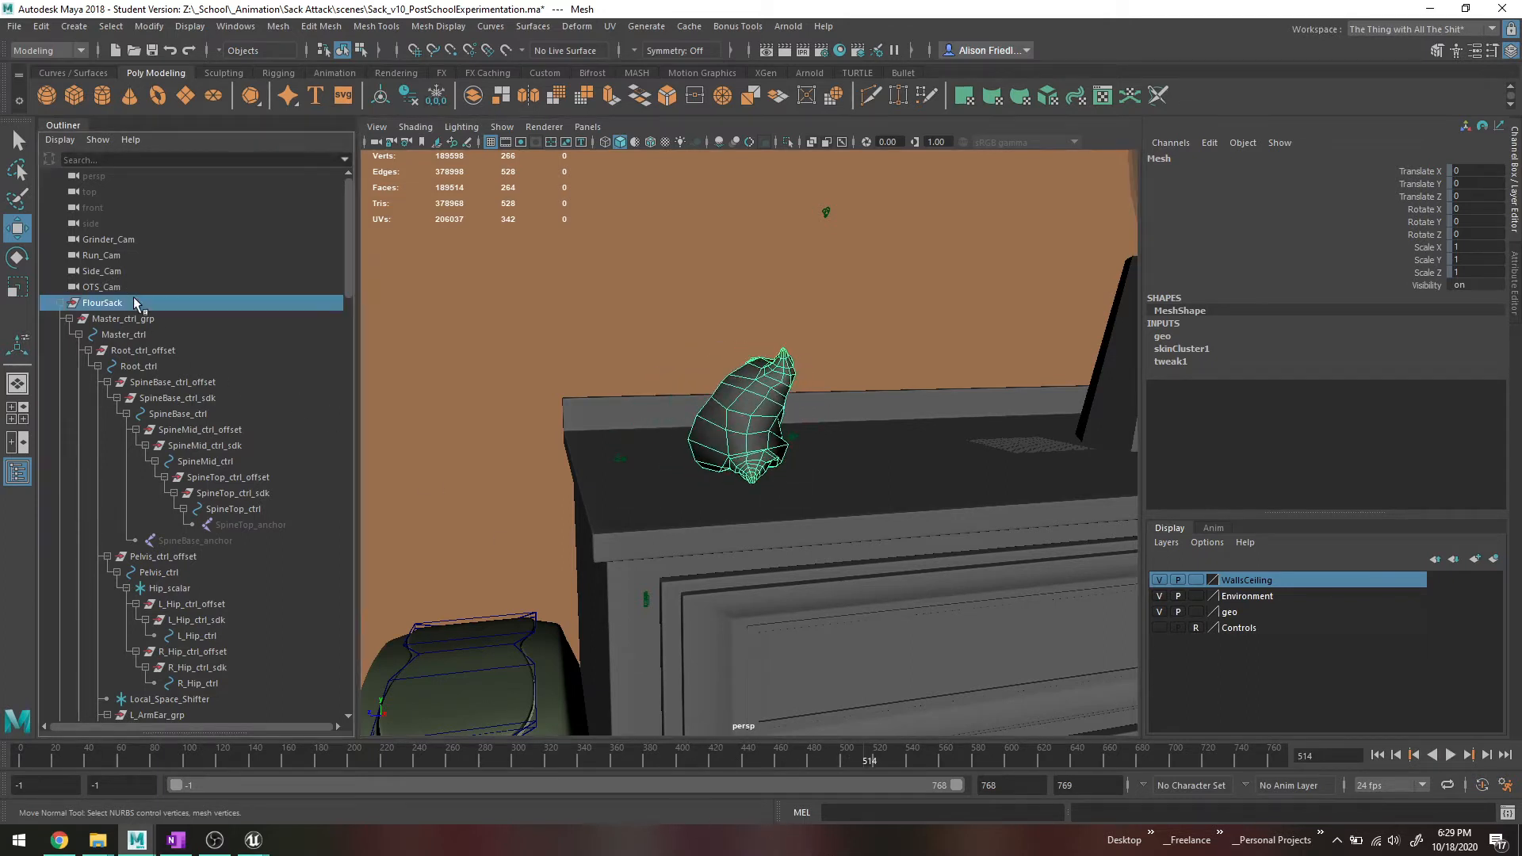
{"action": "scroll", "coordinate": [211, 353], "scroll_direction": "down", "scroll_amount": 3}
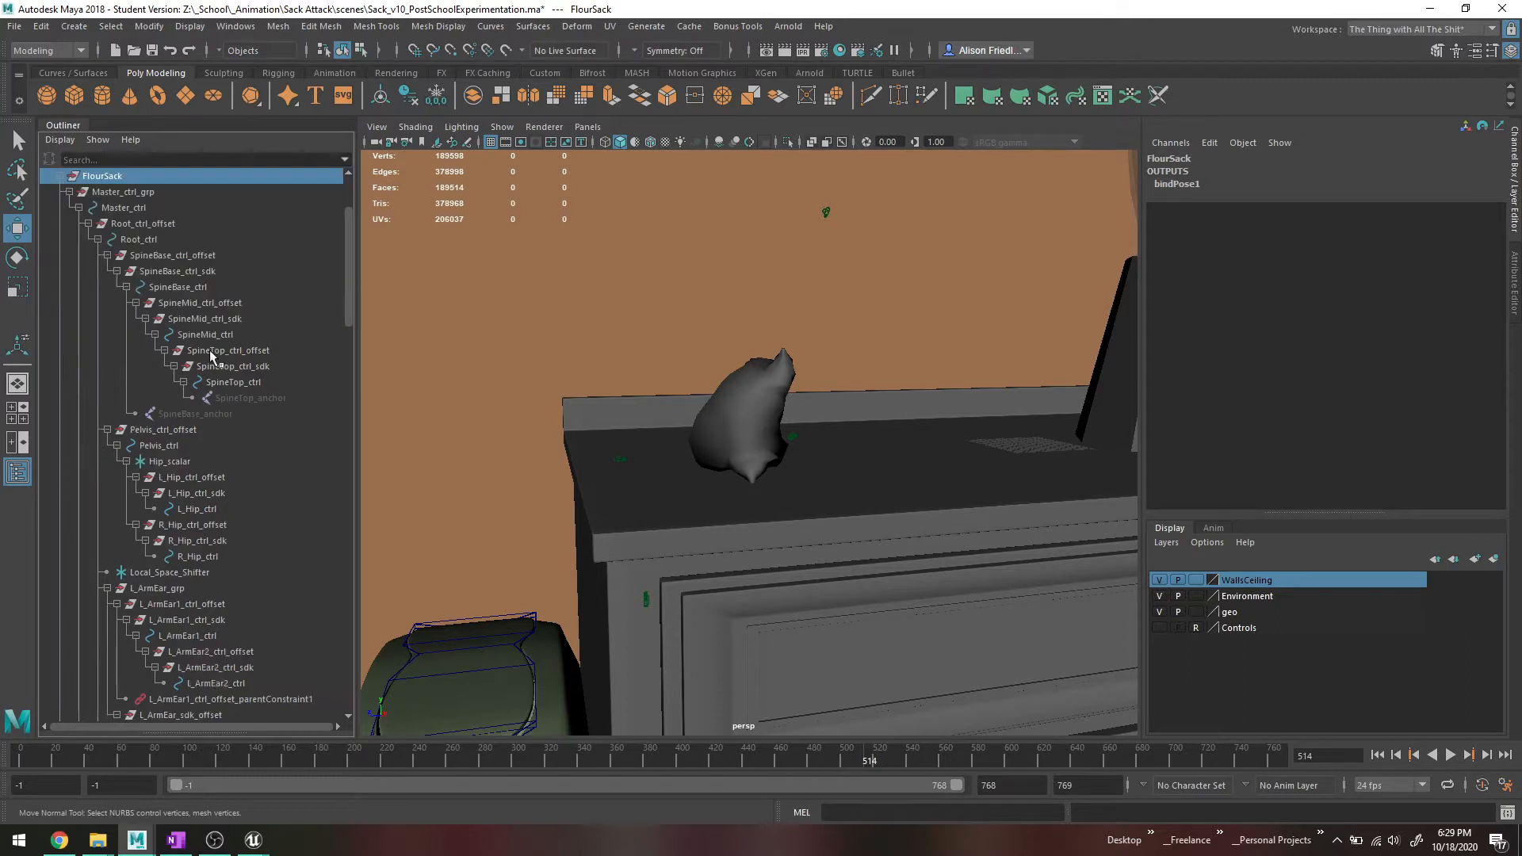
{"action": "scroll", "coordinate": [186, 325], "scroll_direction": "up", "scroll_amount": 3}
{"action": "scroll", "coordinate": [250, 448], "scroll_direction": "down", "scroll_amount": 5}
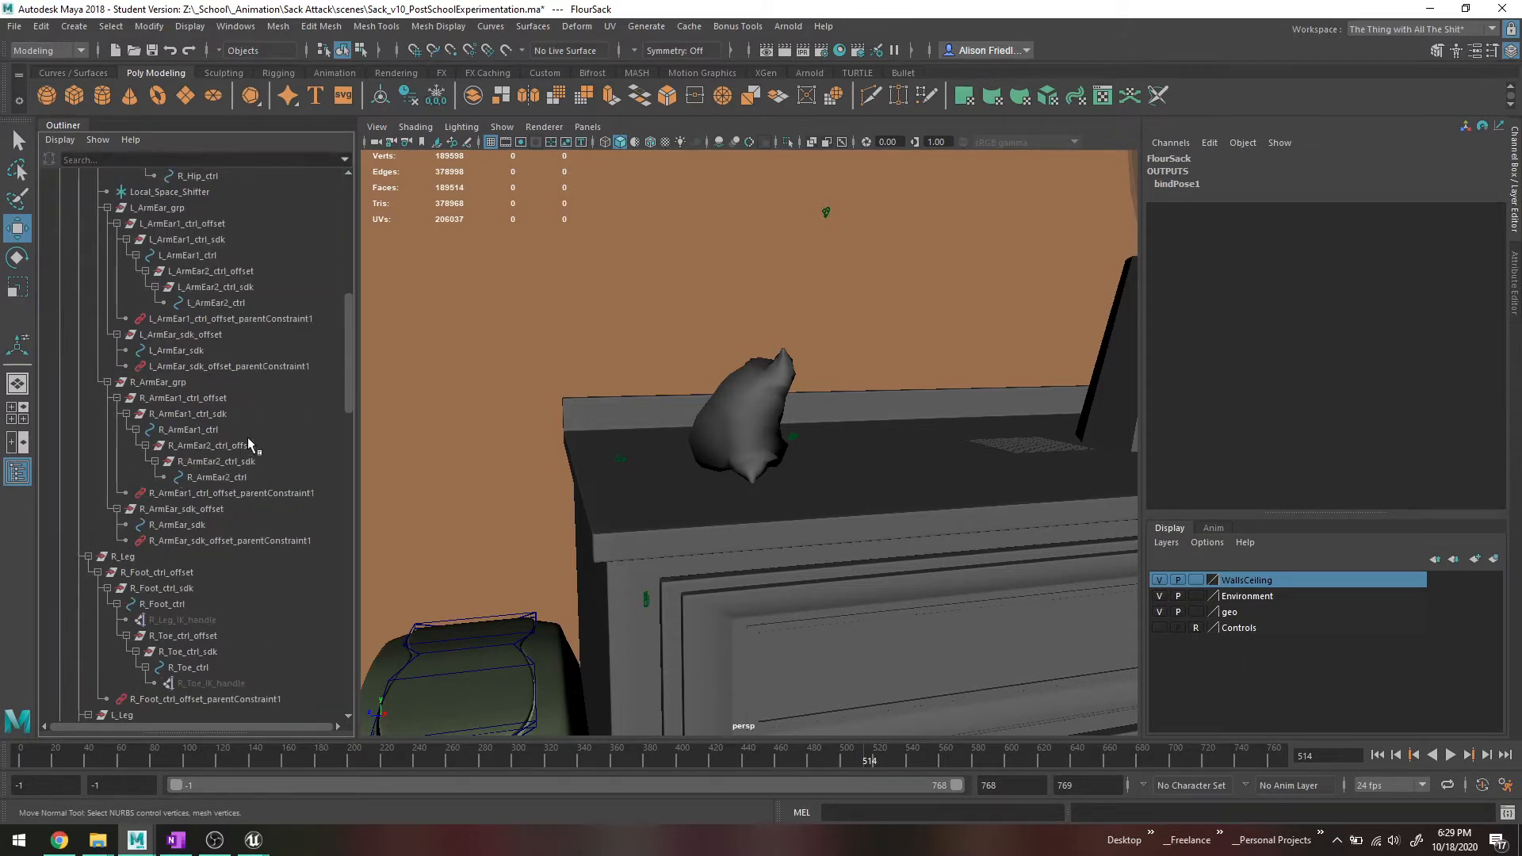
{"action": "scroll", "coordinate": [250, 443], "scroll_direction": "down", "scroll_amount": 5}
{"action": "left_click", "coordinate": [1165, 629]}
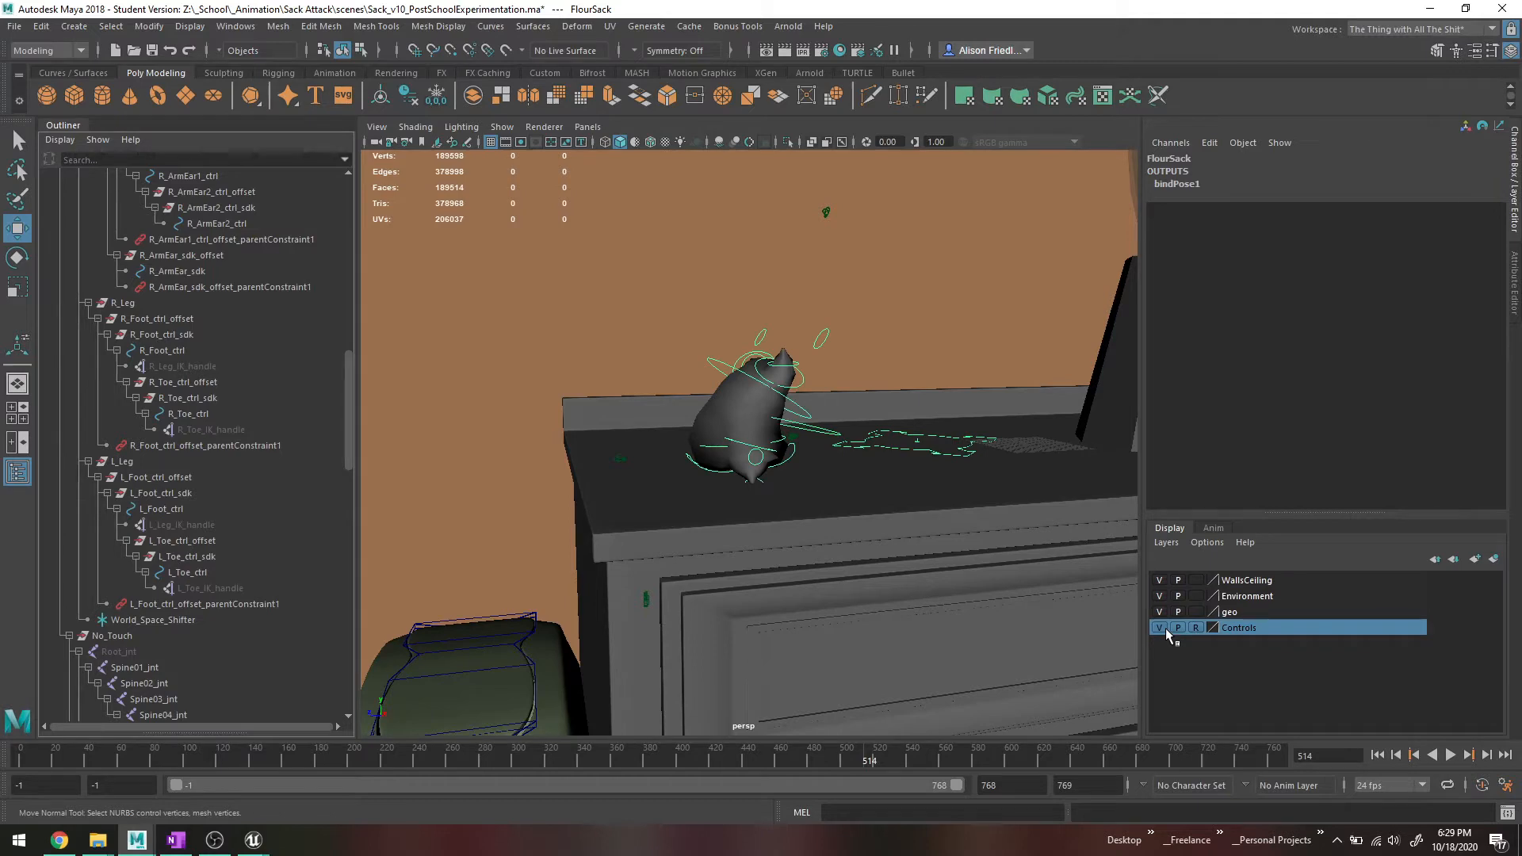
{"action": "left_click", "coordinate": [1165, 628]}
Select everything in the Outliner from Mesh up to FlourSack, including the whole rig hierarchy.
{"action": "scroll", "coordinate": [254, 565], "scroll_direction": "down", "scroll_amount": 10}
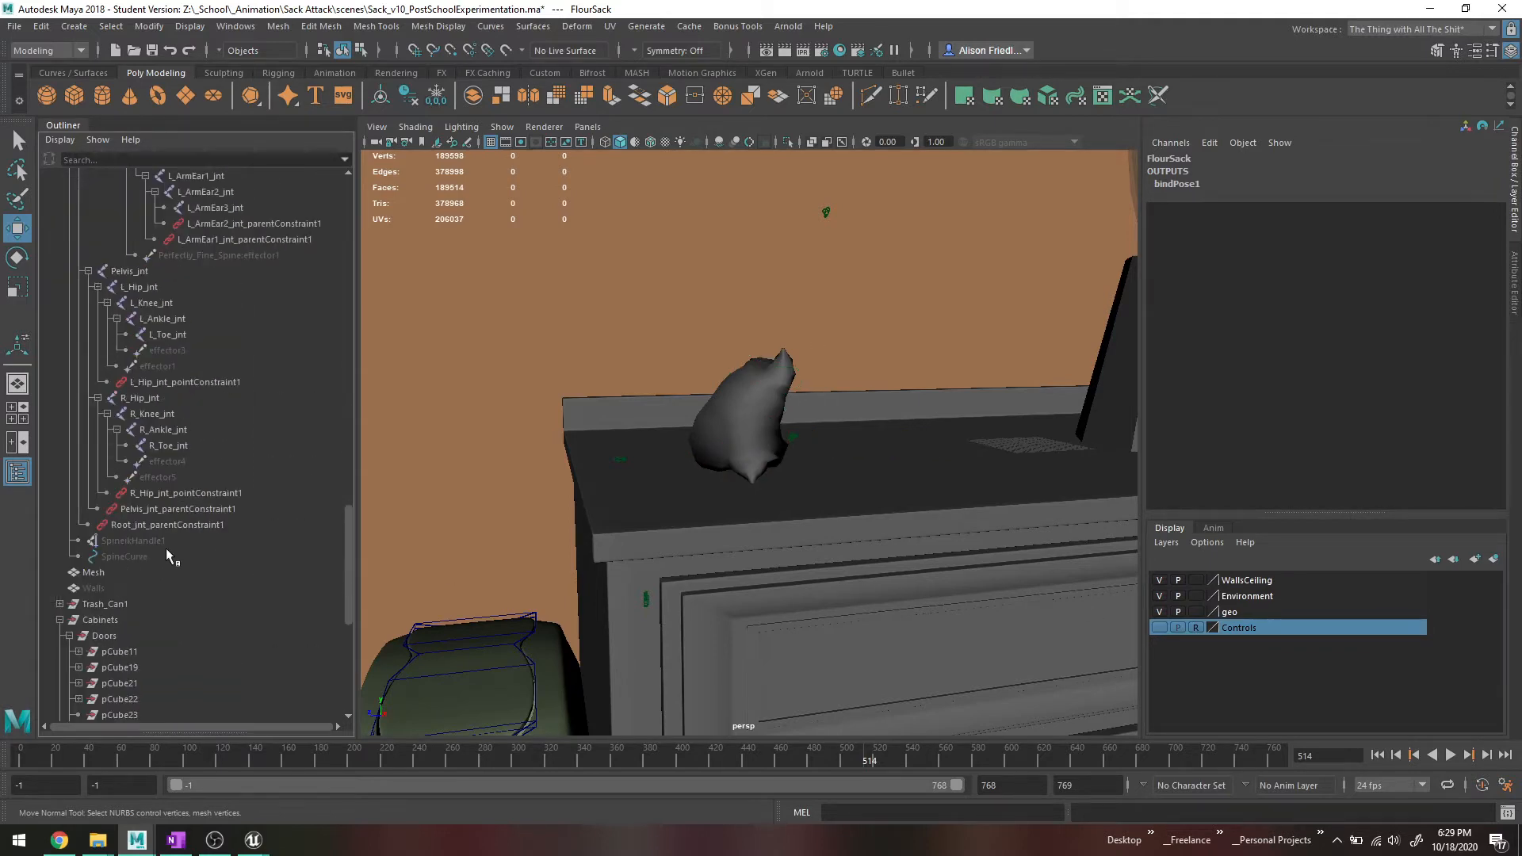
{"action": "left_click", "coordinate": [94, 572]}
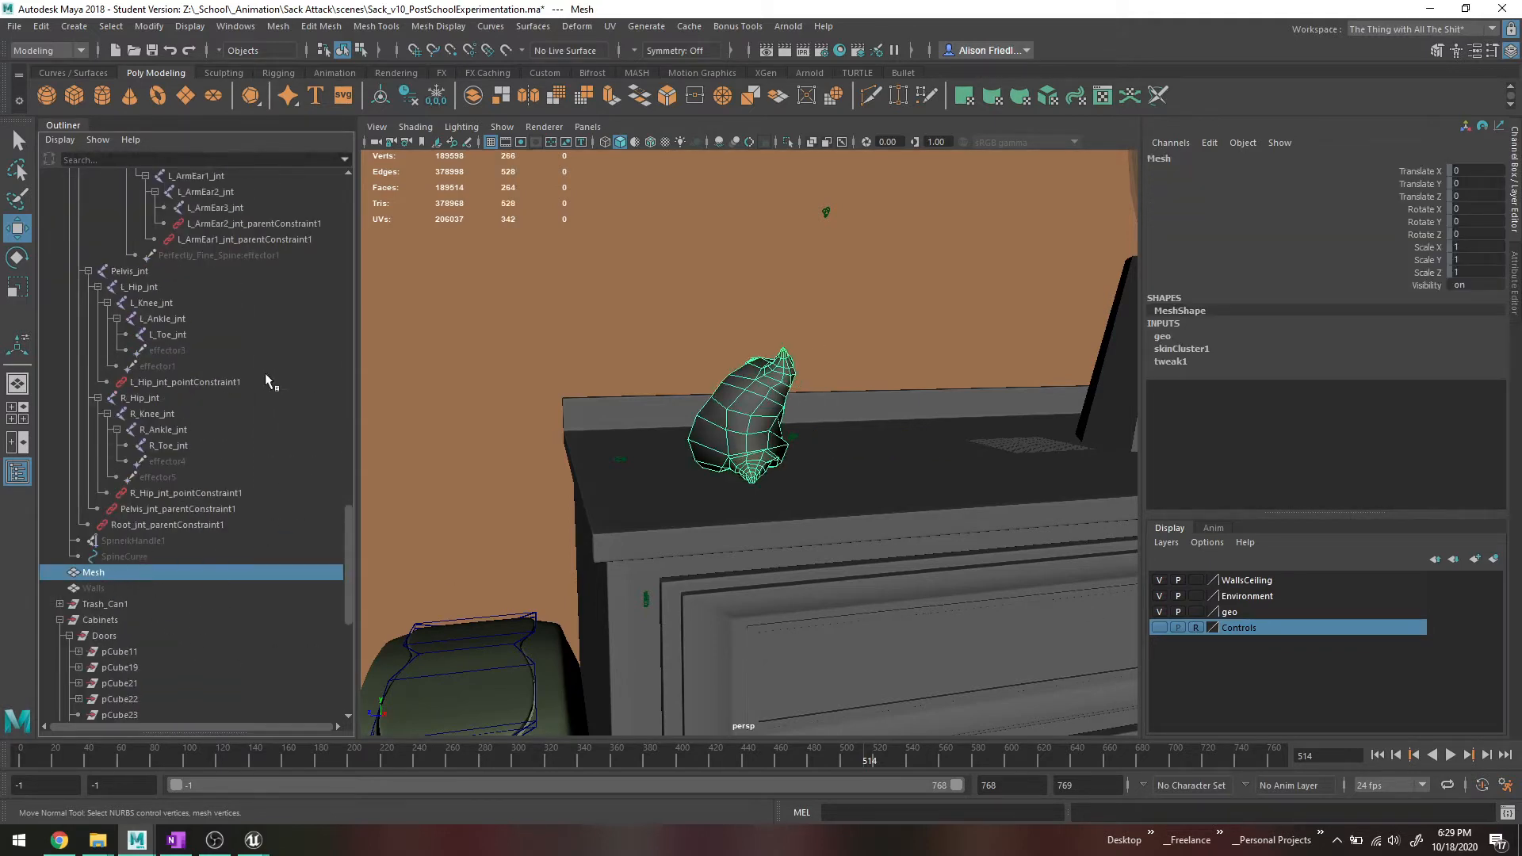
{"action": "scroll", "coordinate": [181, 489], "scroll_direction": "up", "scroll_amount": 15}
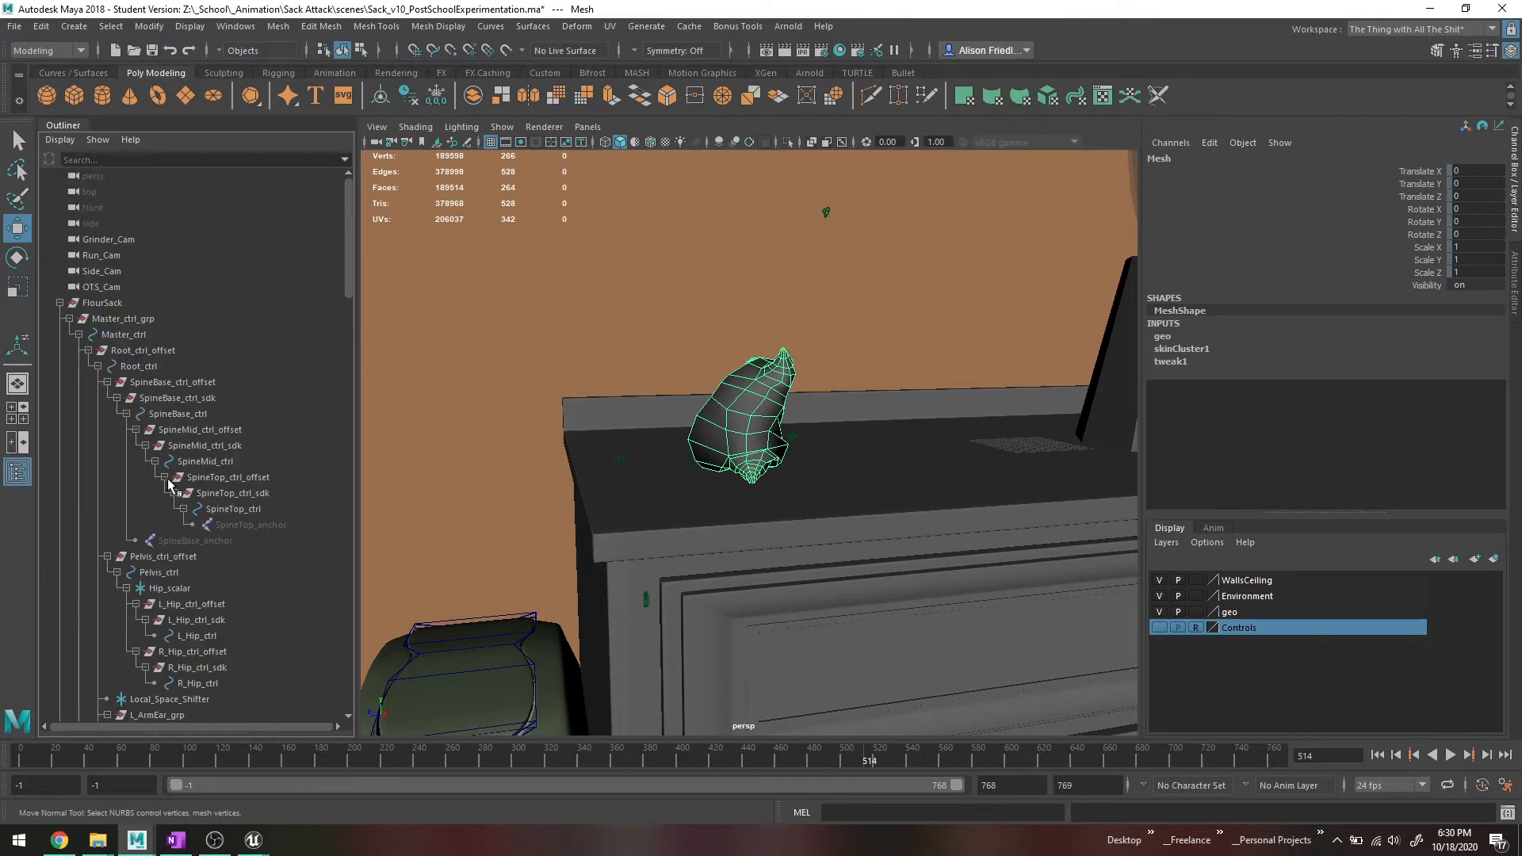
{"action": "left_click", "coordinate": [91, 303], "text": "shift"}
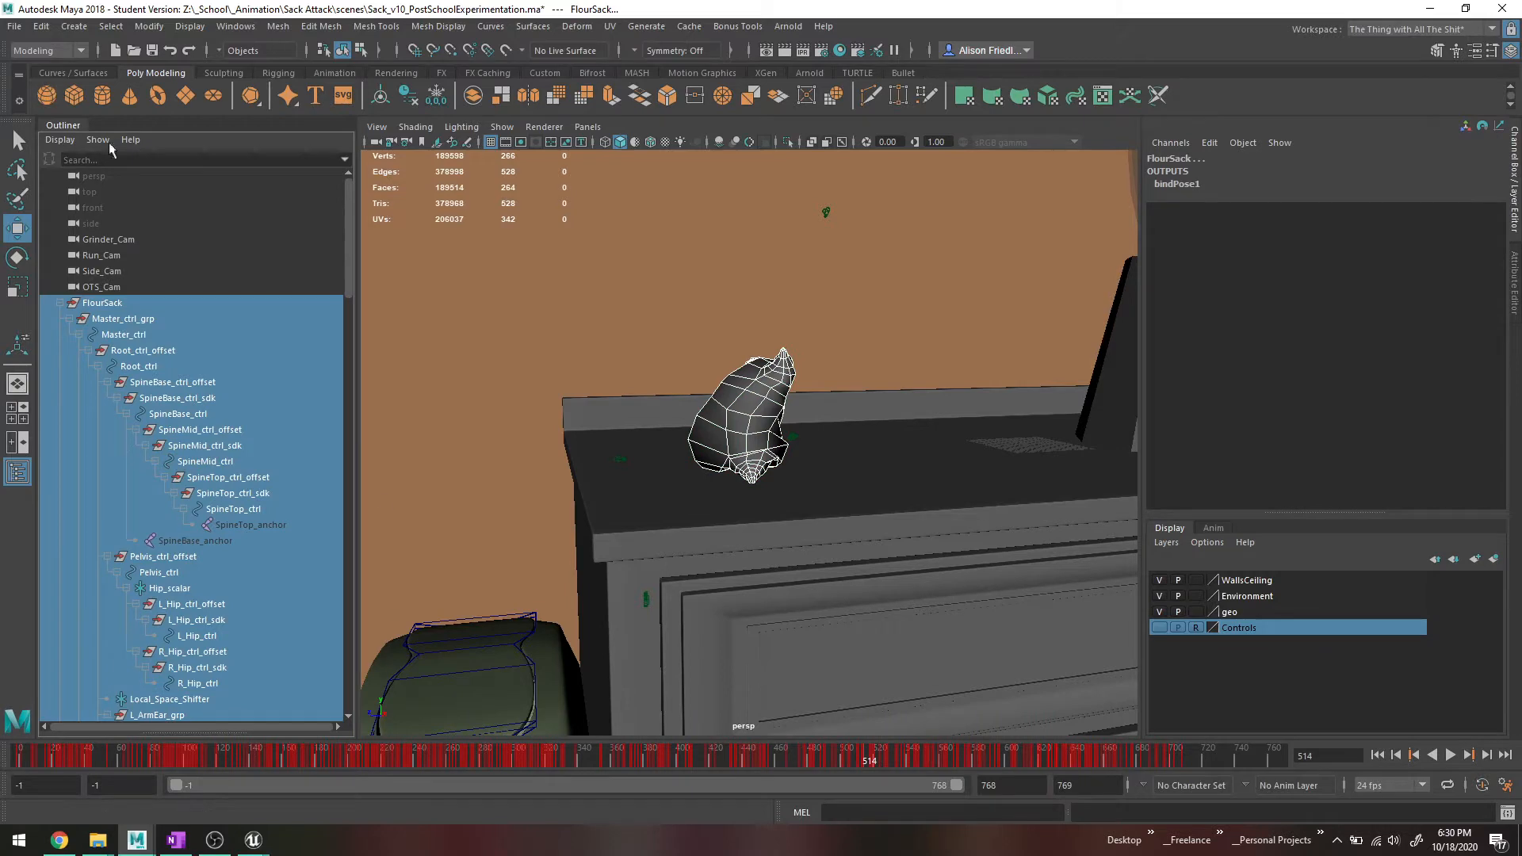
Start an Export Selection of the sack and its rig with FBX export as the file type.
{"action": "left_click", "coordinate": [14, 26]}
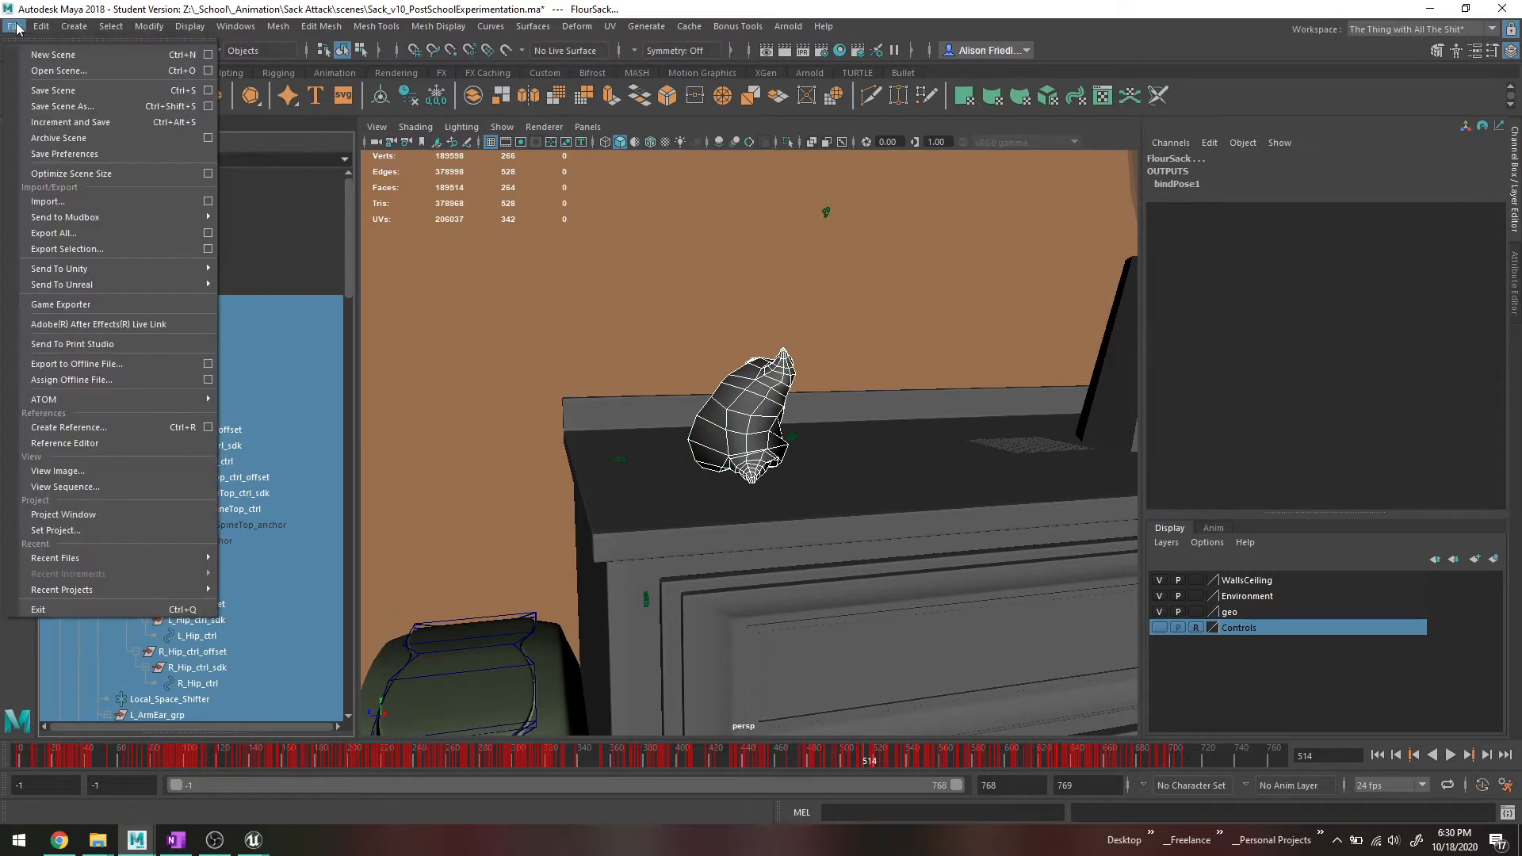
{"action": "left_click", "coordinate": [102, 247]}
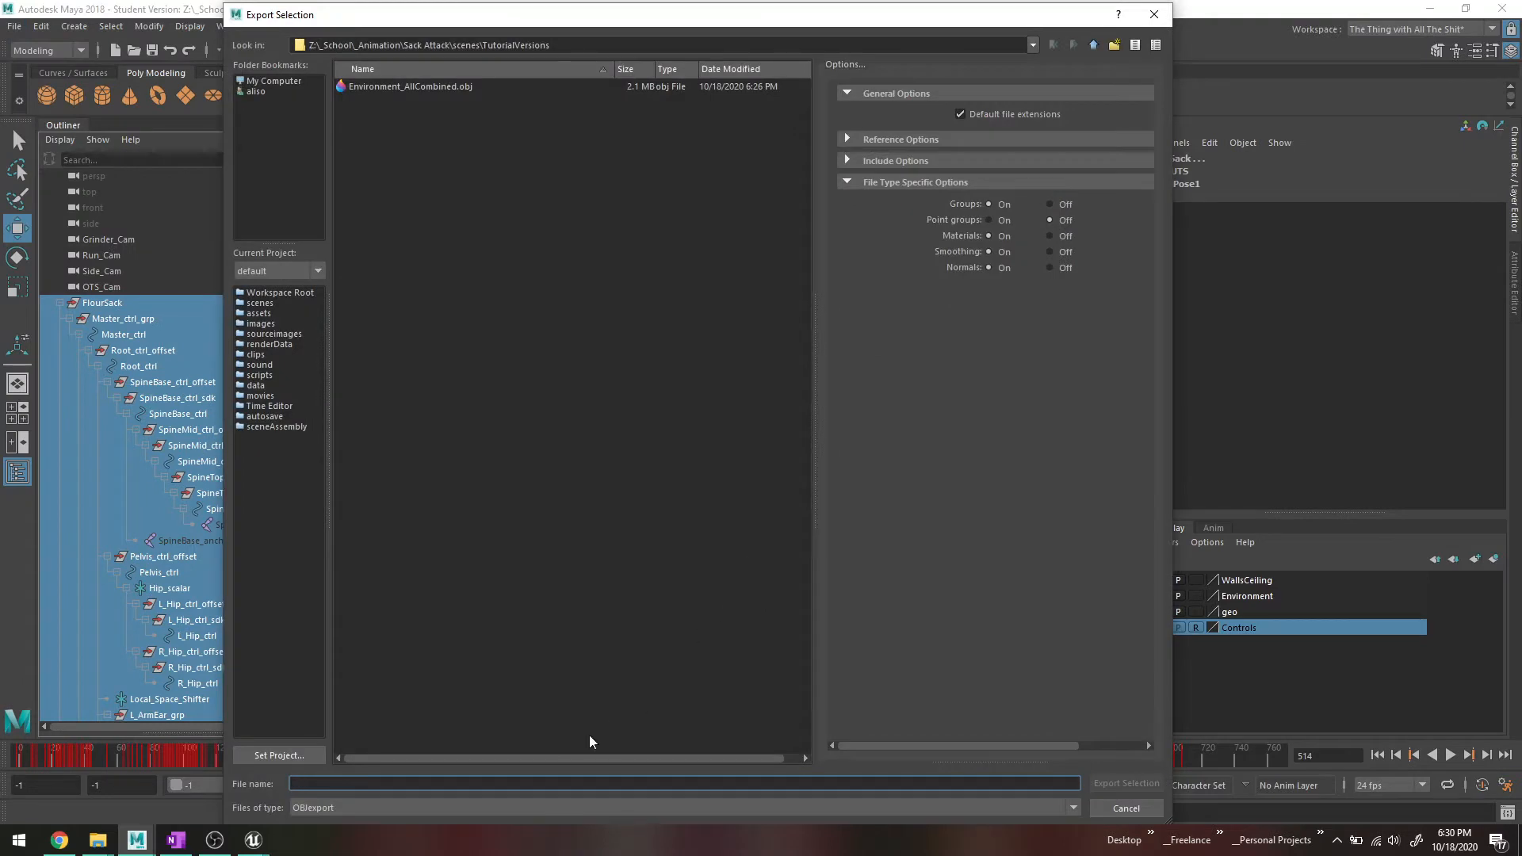
{"action": "left_click", "coordinate": [601, 809]}
{"action": "left_click", "coordinate": [411, 773]}
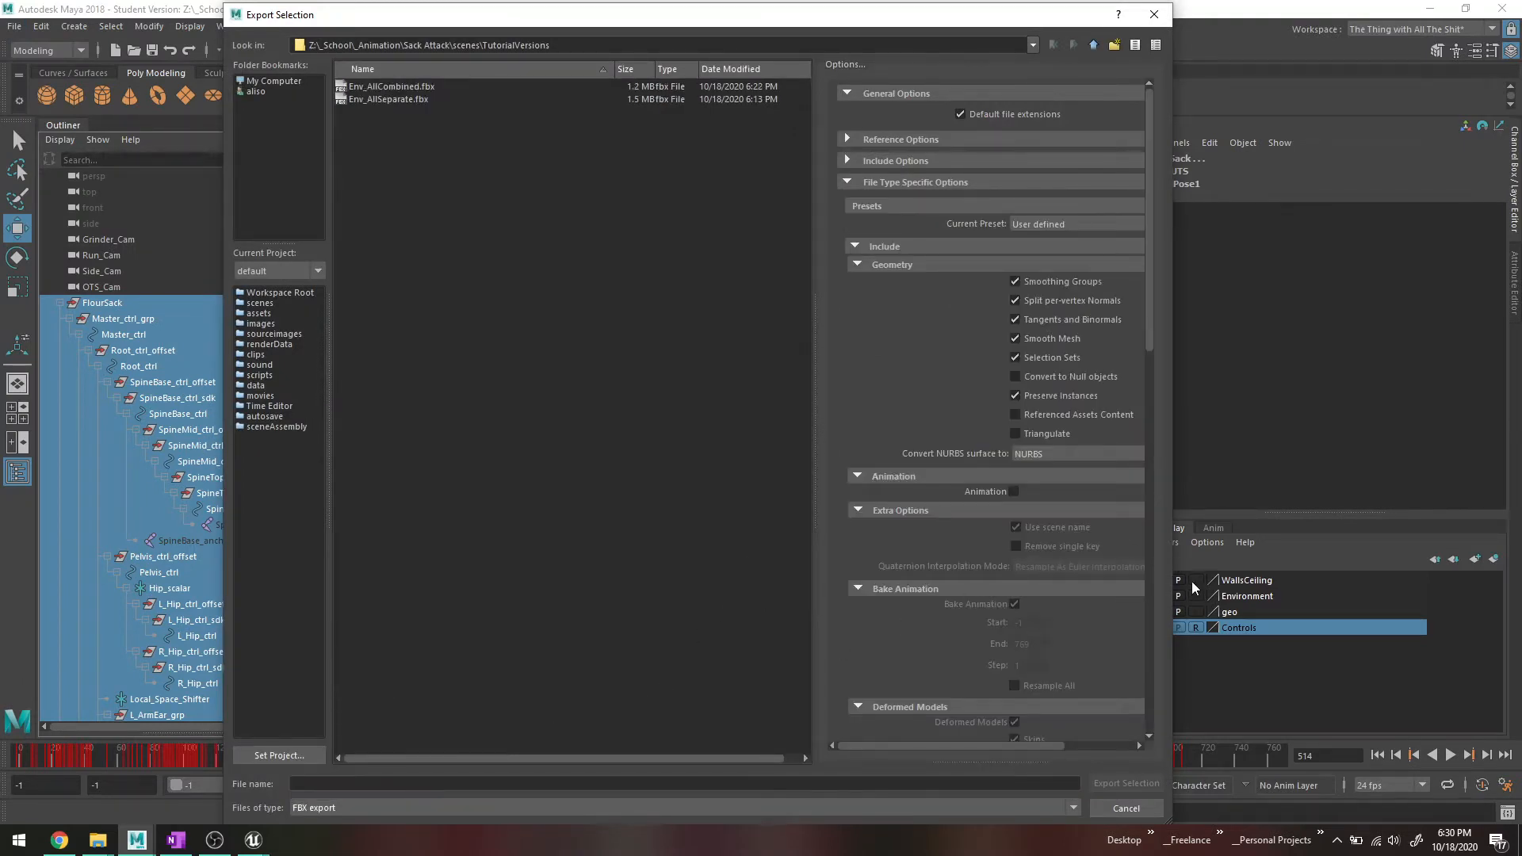
Enable Animation in the FBX export options and review the bake range, deformed models, constraints, units and file format settings.
{"action": "left_click", "coordinate": [1012, 491]}
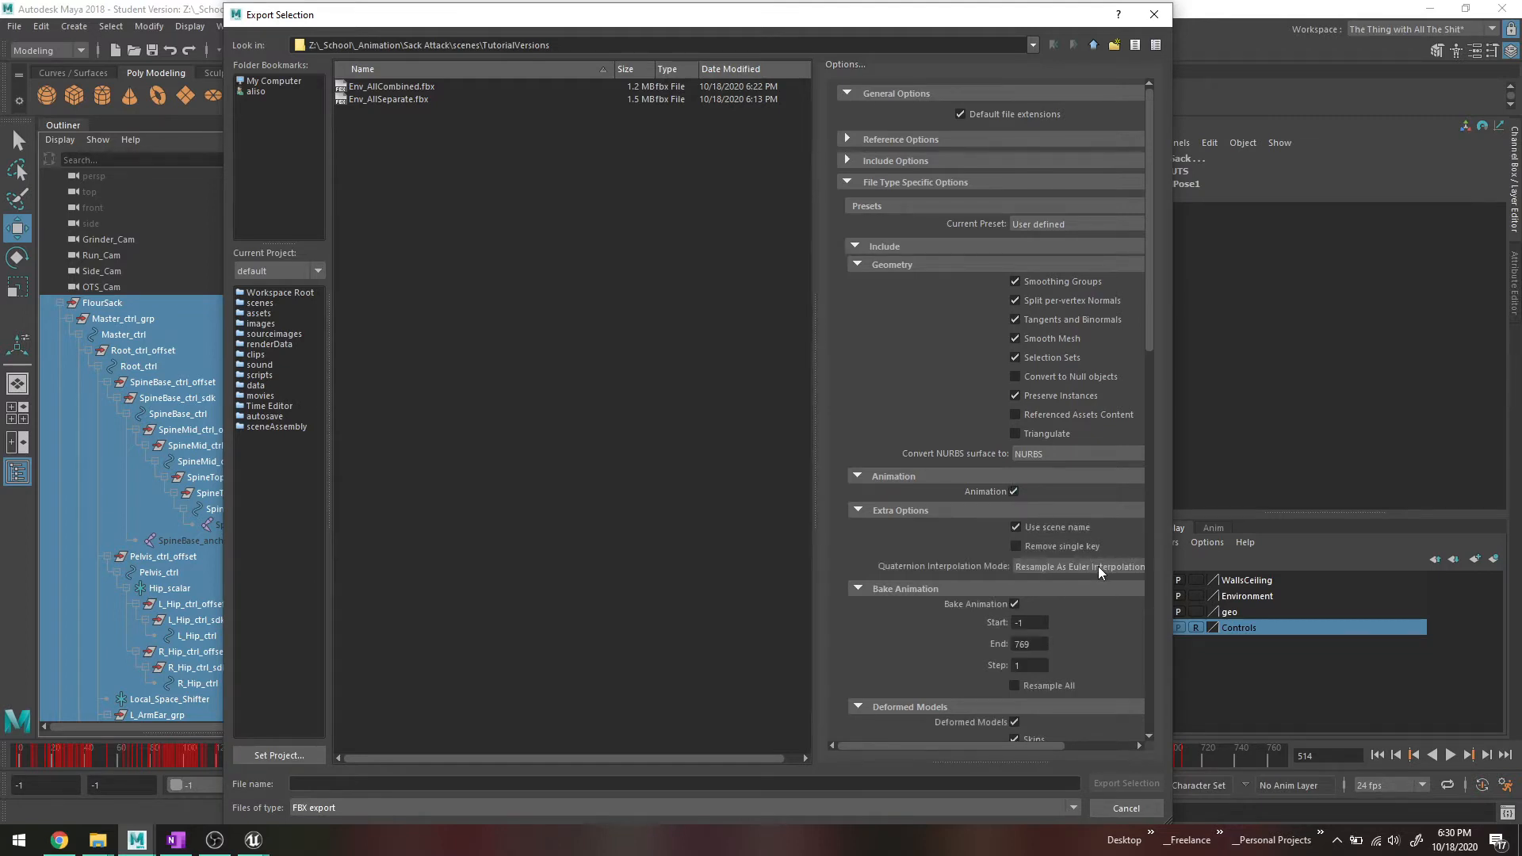
{"action": "left_click_drag", "start_coordinate": [1033, 622], "coordinate": [954, 623]}
{"action": "scroll", "coordinate": [1042, 605], "scroll_direction": "down", "scroll_amount": 5}
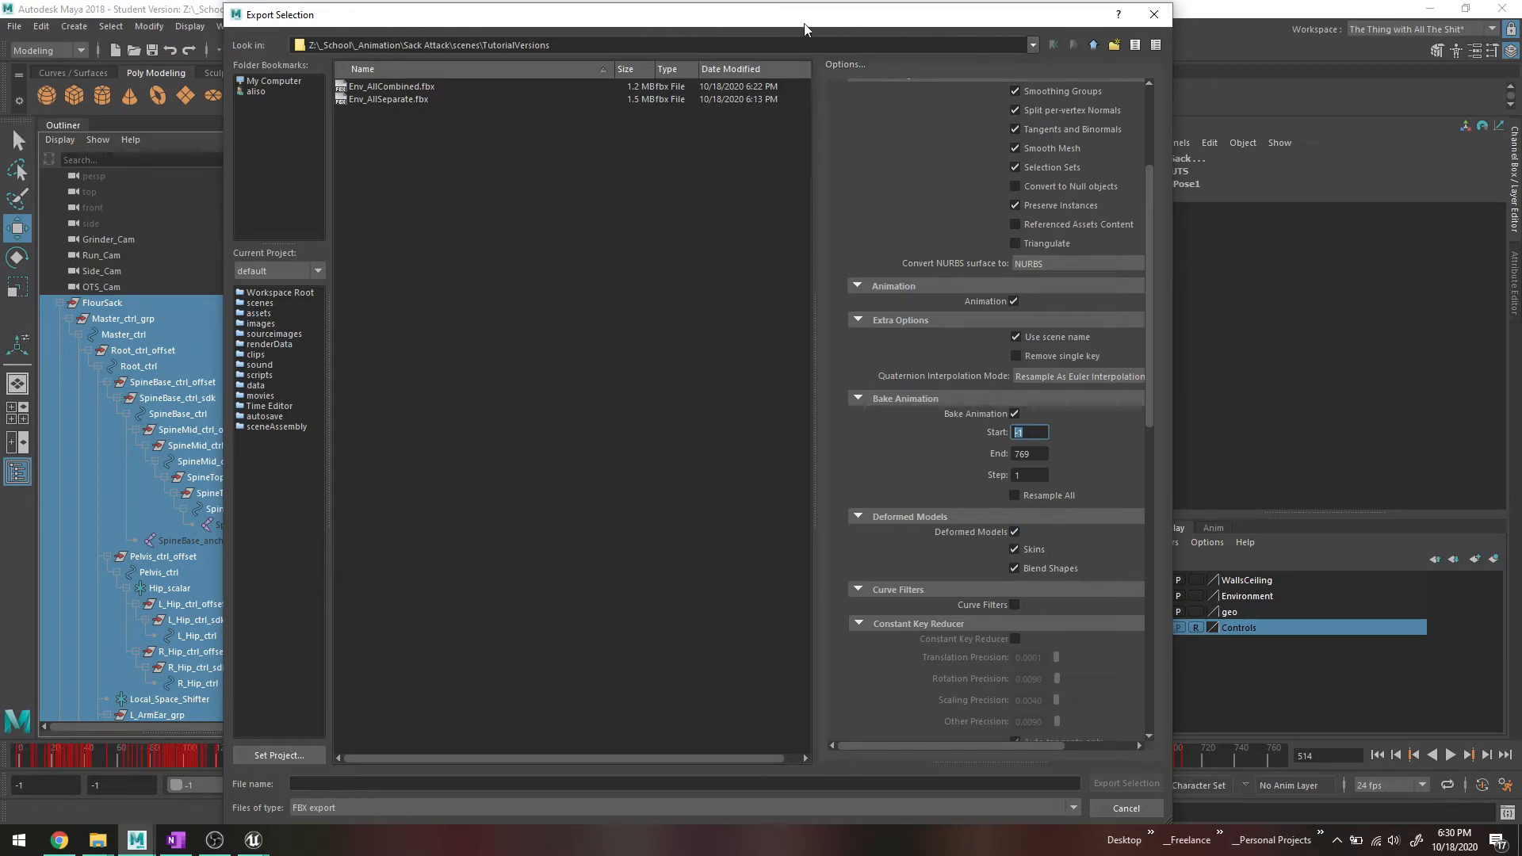
{"action": "left_click_drag", "start_coordinate": [805, 30], "coordinate": [1270, 249]}
{"action": "left_click_drag", "start_coordinate": [770, 236], "coordinate": [382, 70]}
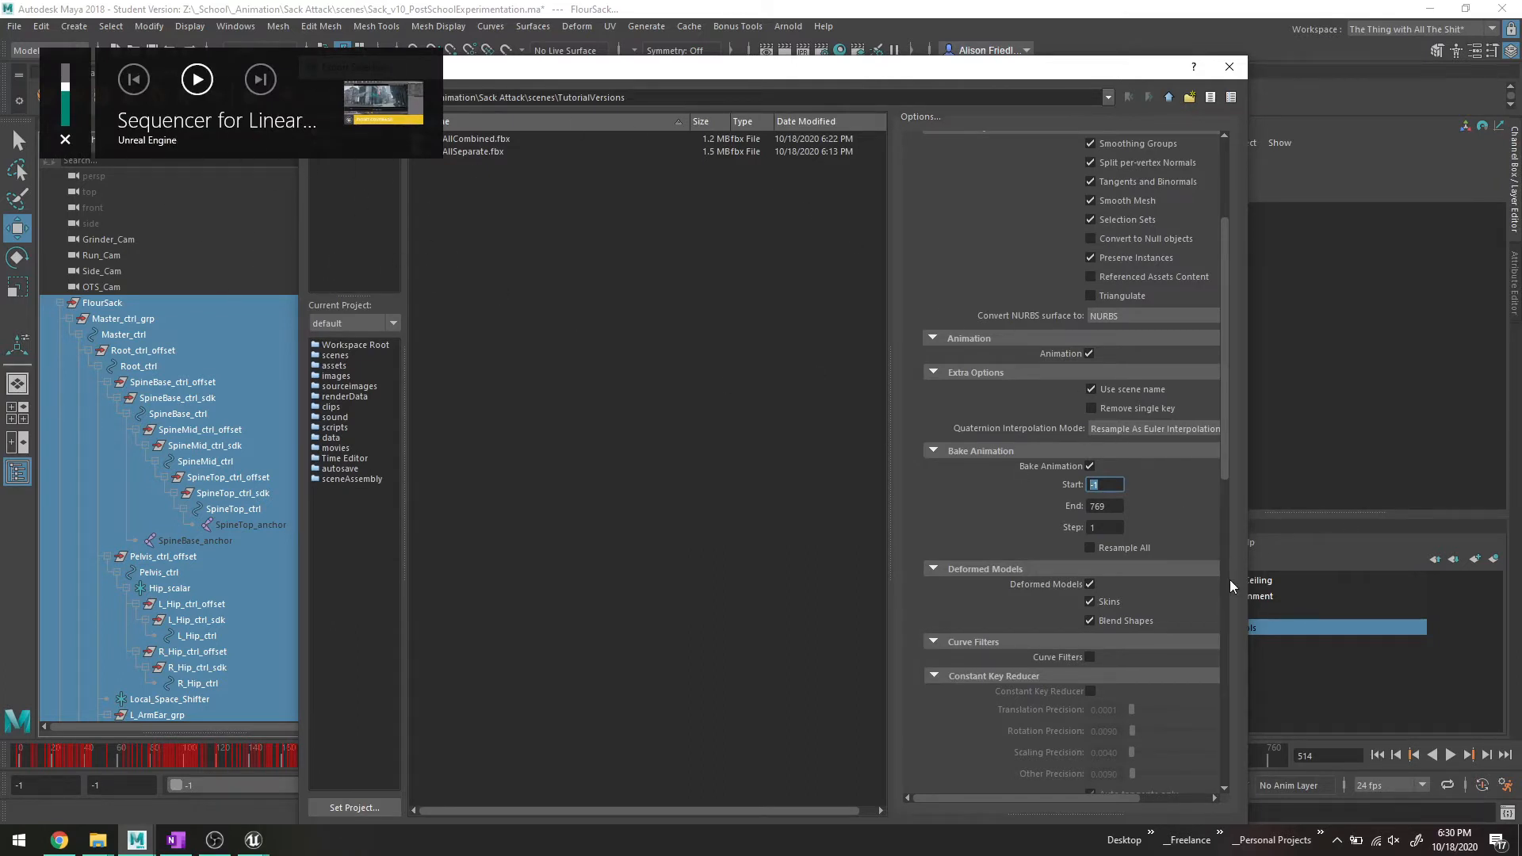
{"action": "scroll", "coordinate": [1096, 582], "scroll_direction": "down", "scroll_amount": 6}
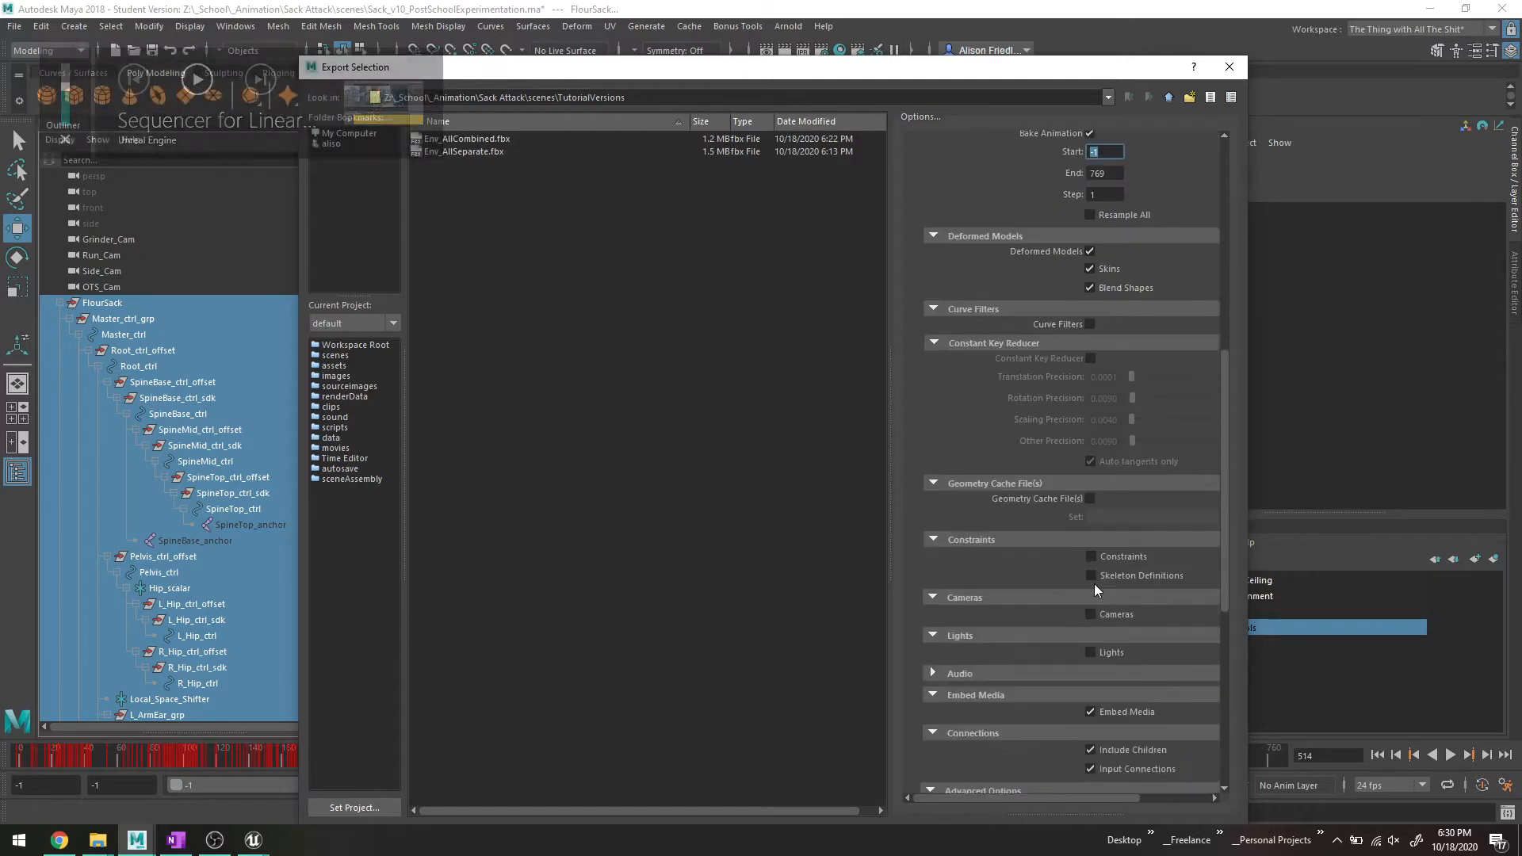
{"action": "scroll", "coordinate": [1094, 584], "scroll_direction": "down", "scroll_amount": 5}
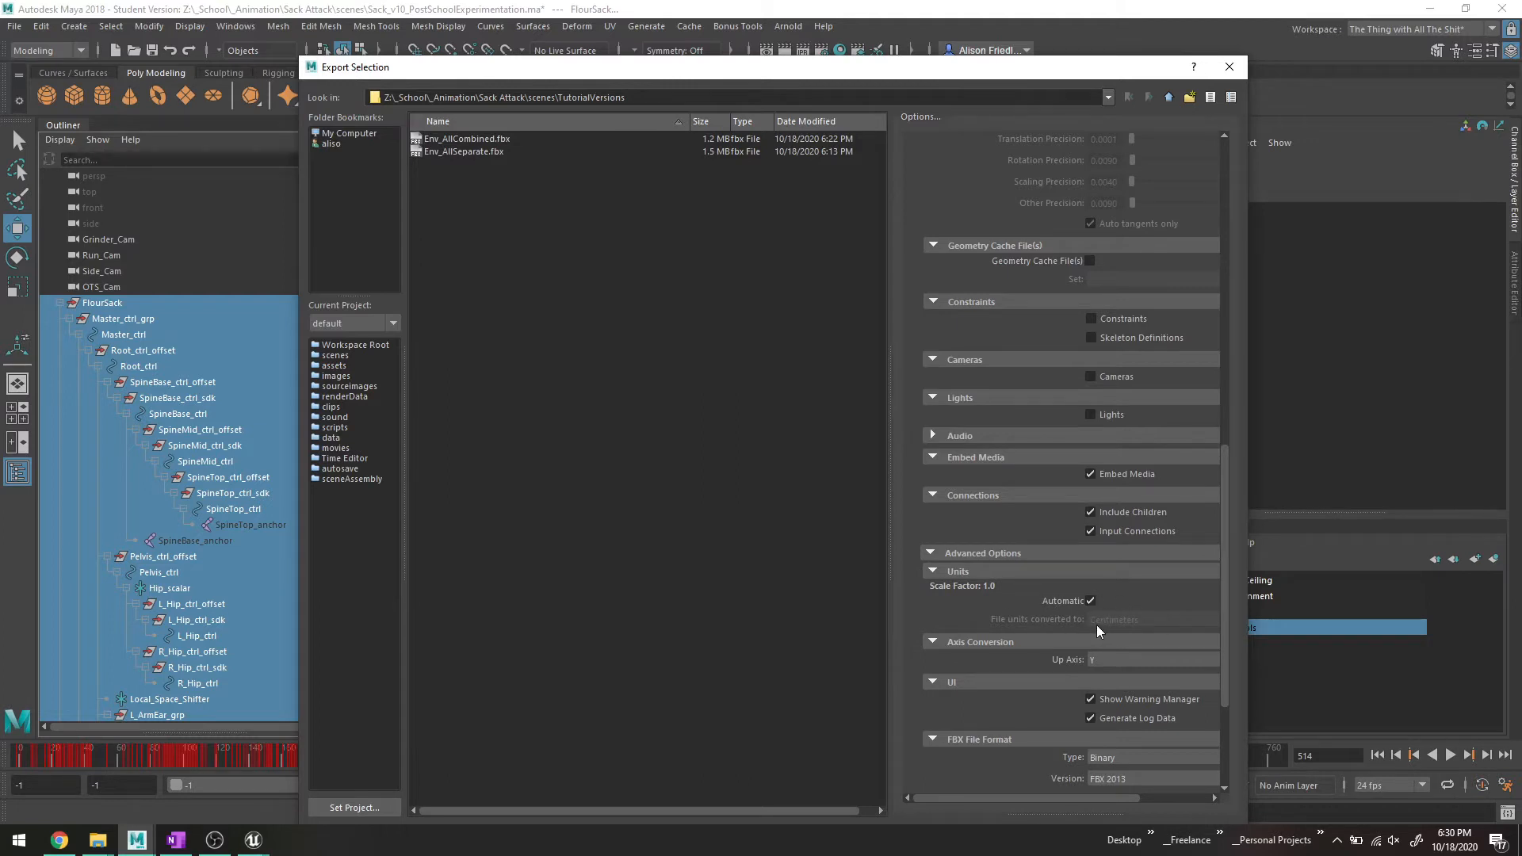
{"action": "scroll", "coordinate": [1097, 624], "scroll_direction": "down", "scroll_amount": 3}
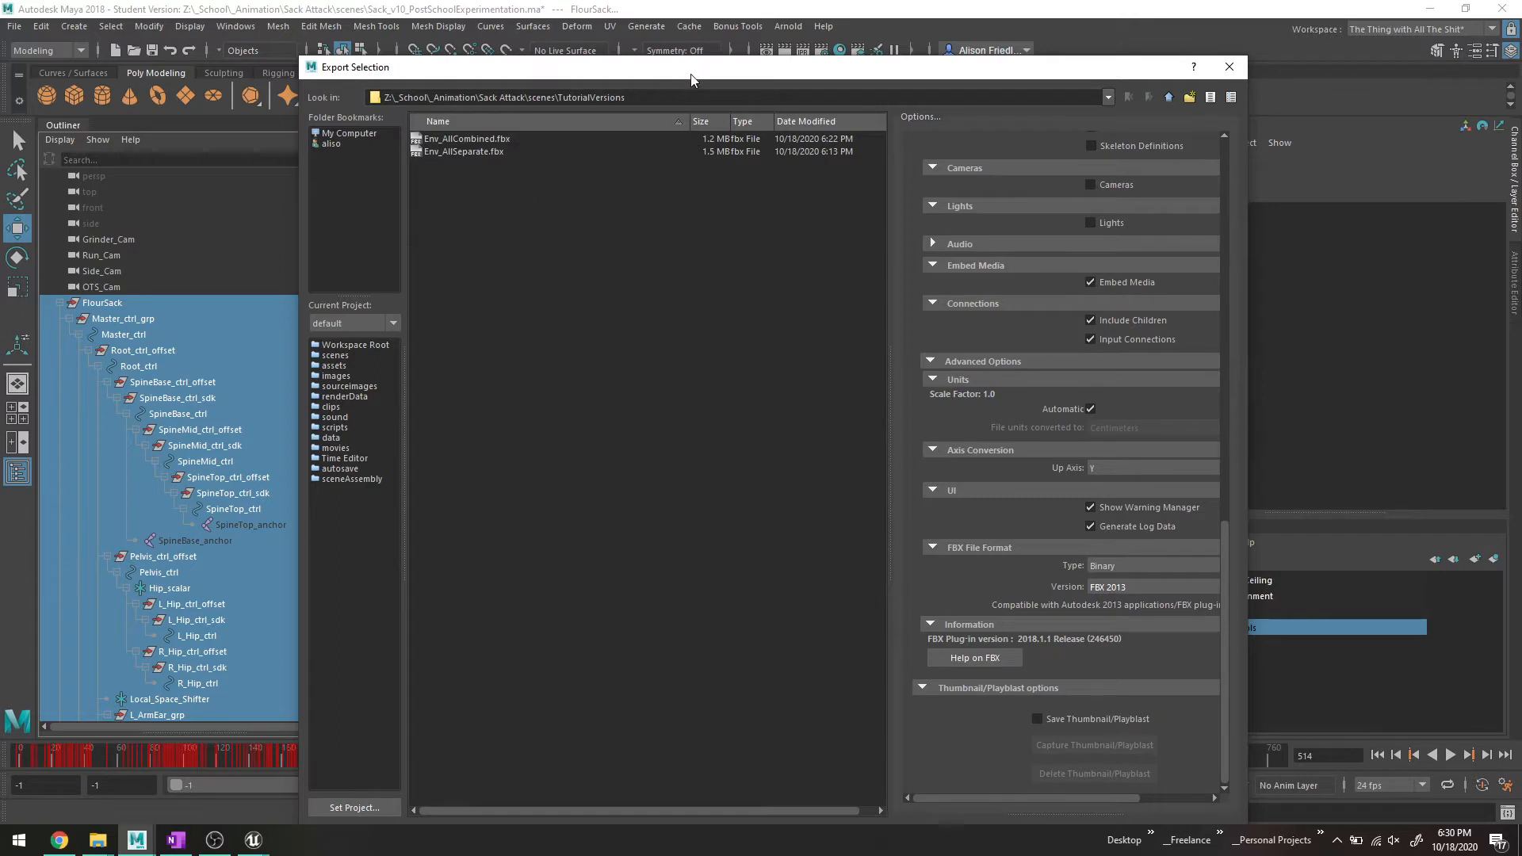
Export the selection as Sack_Anim_Unbaked into the TutorialVersions folder and dismiss the export warnings.
{"action": "left_click_drag", "start_coordinate": [690, 79], "coordinate": [671, 24]}
{"action": "left_click", "coordinate": [486, 783]}
{"action": "type", "text": "S"}
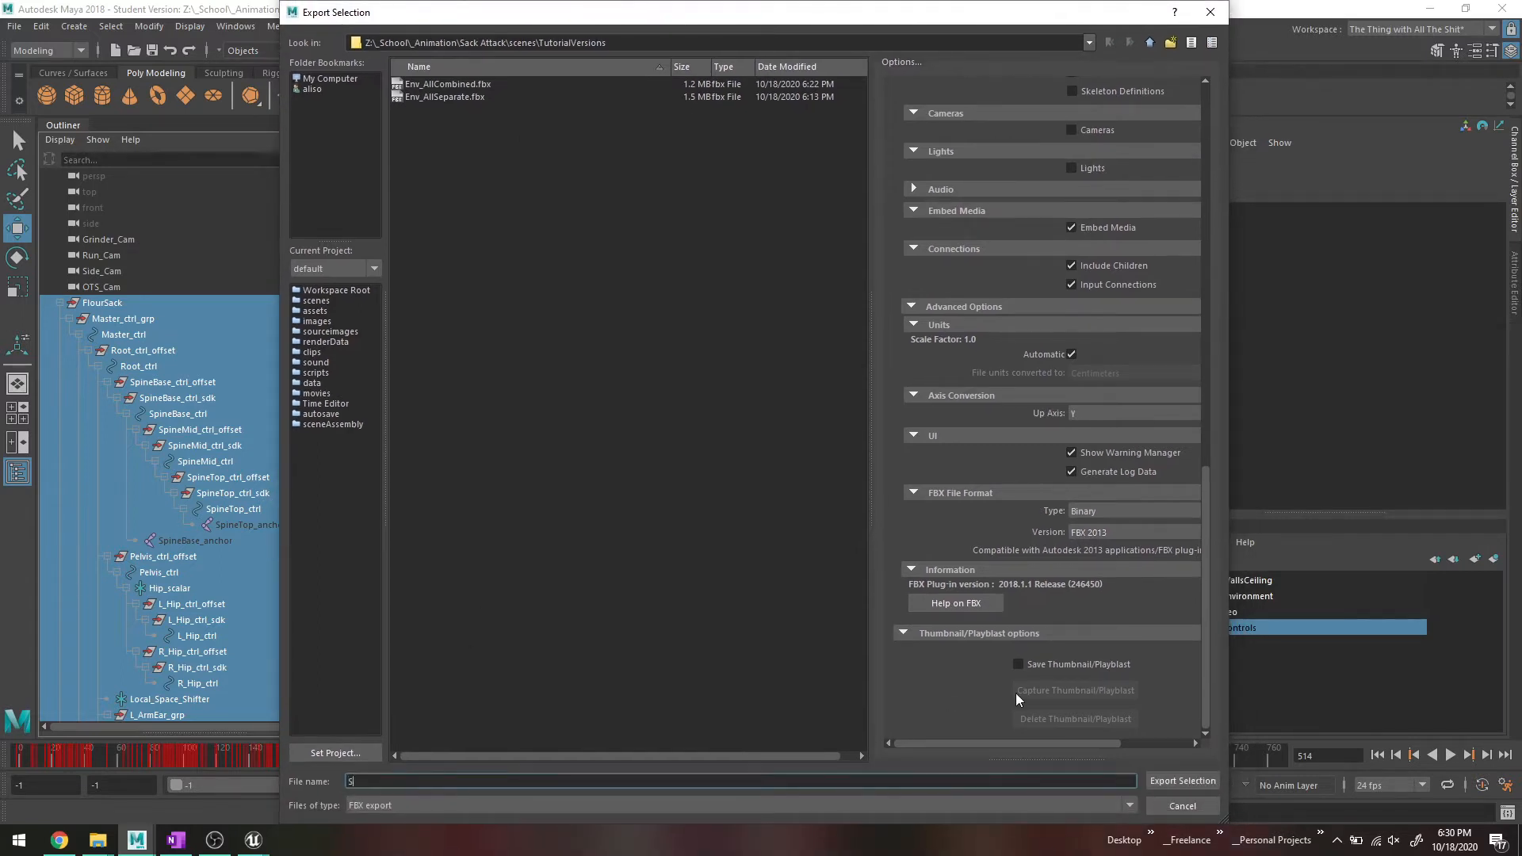
{"action": "type", "text": "ack_Unbake"}
{"action": "key", "text": "Return"}
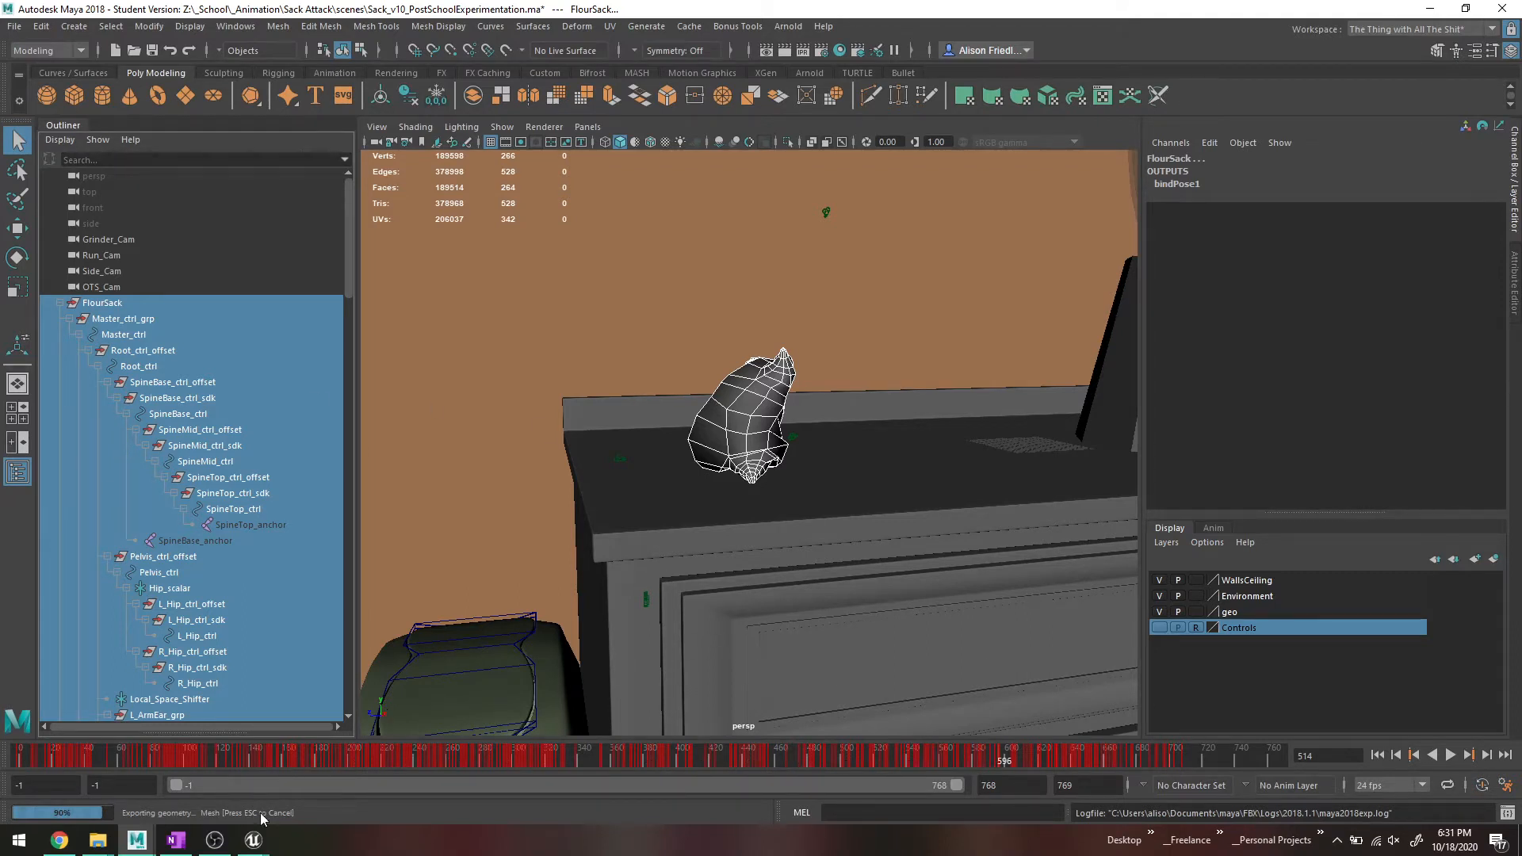
{"action": "mouse_move", "coordinate": [253, 839]}
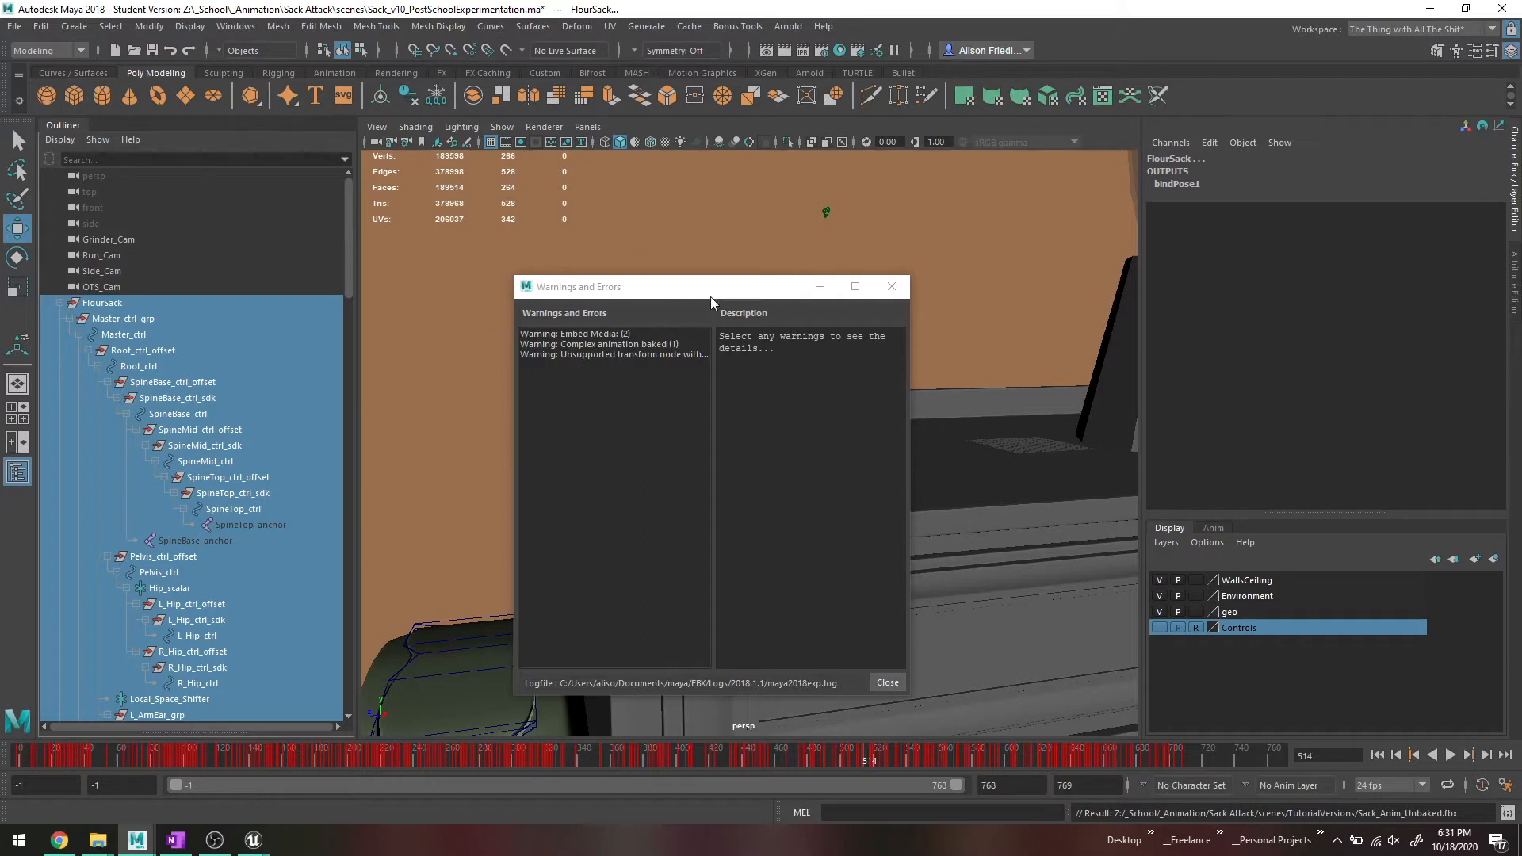
{"action": "left_click", "coordinate": [891, 286]}
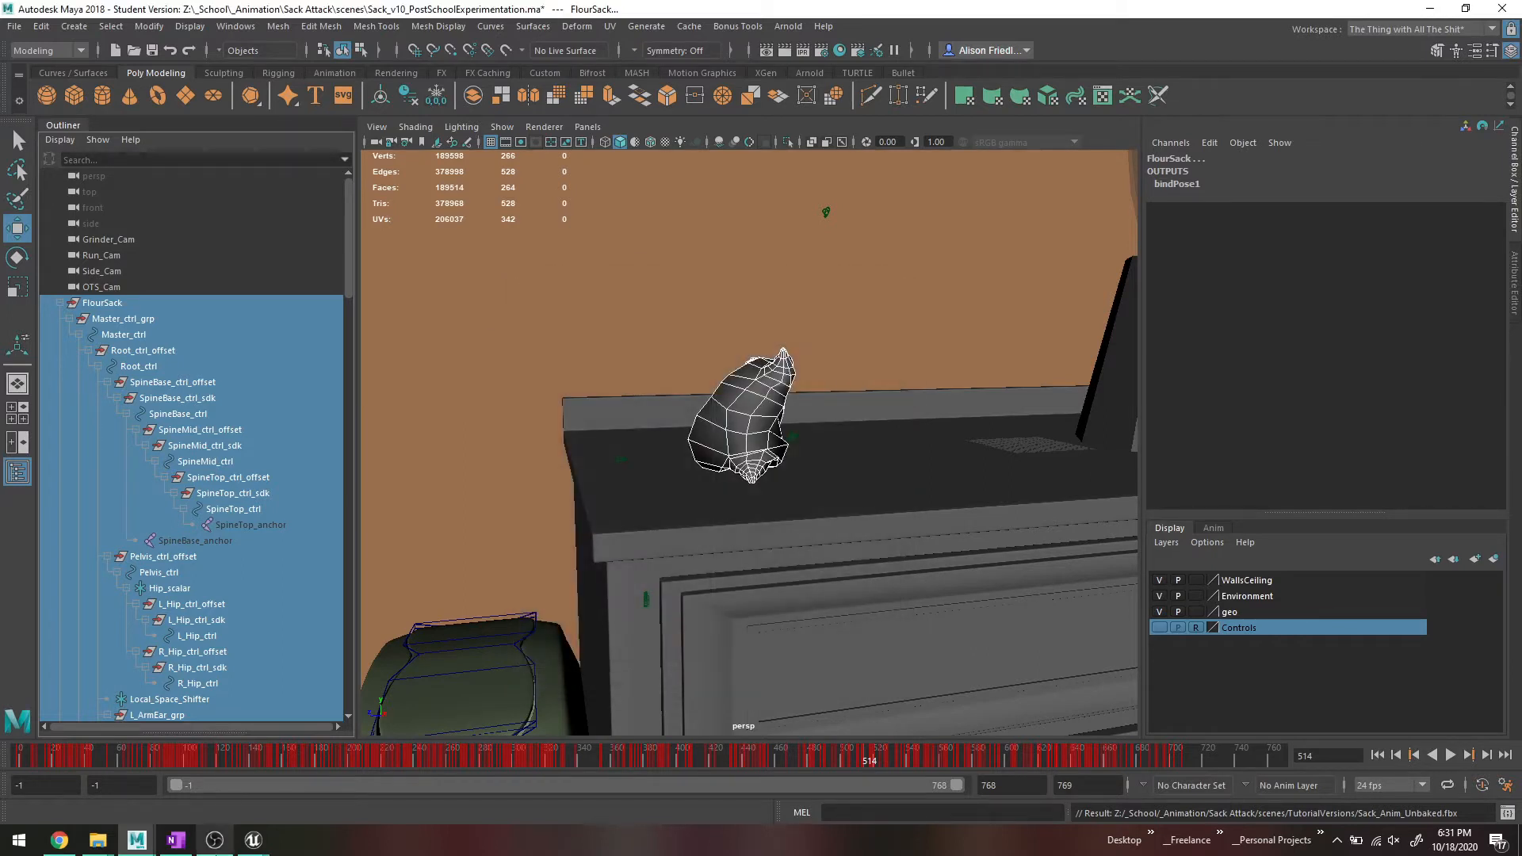
Switch to Unreal Engine and choose Sack_Anim_Unbaked for import into the Content folder.
{"action": "left_click", "coordinate": [330, 796]}
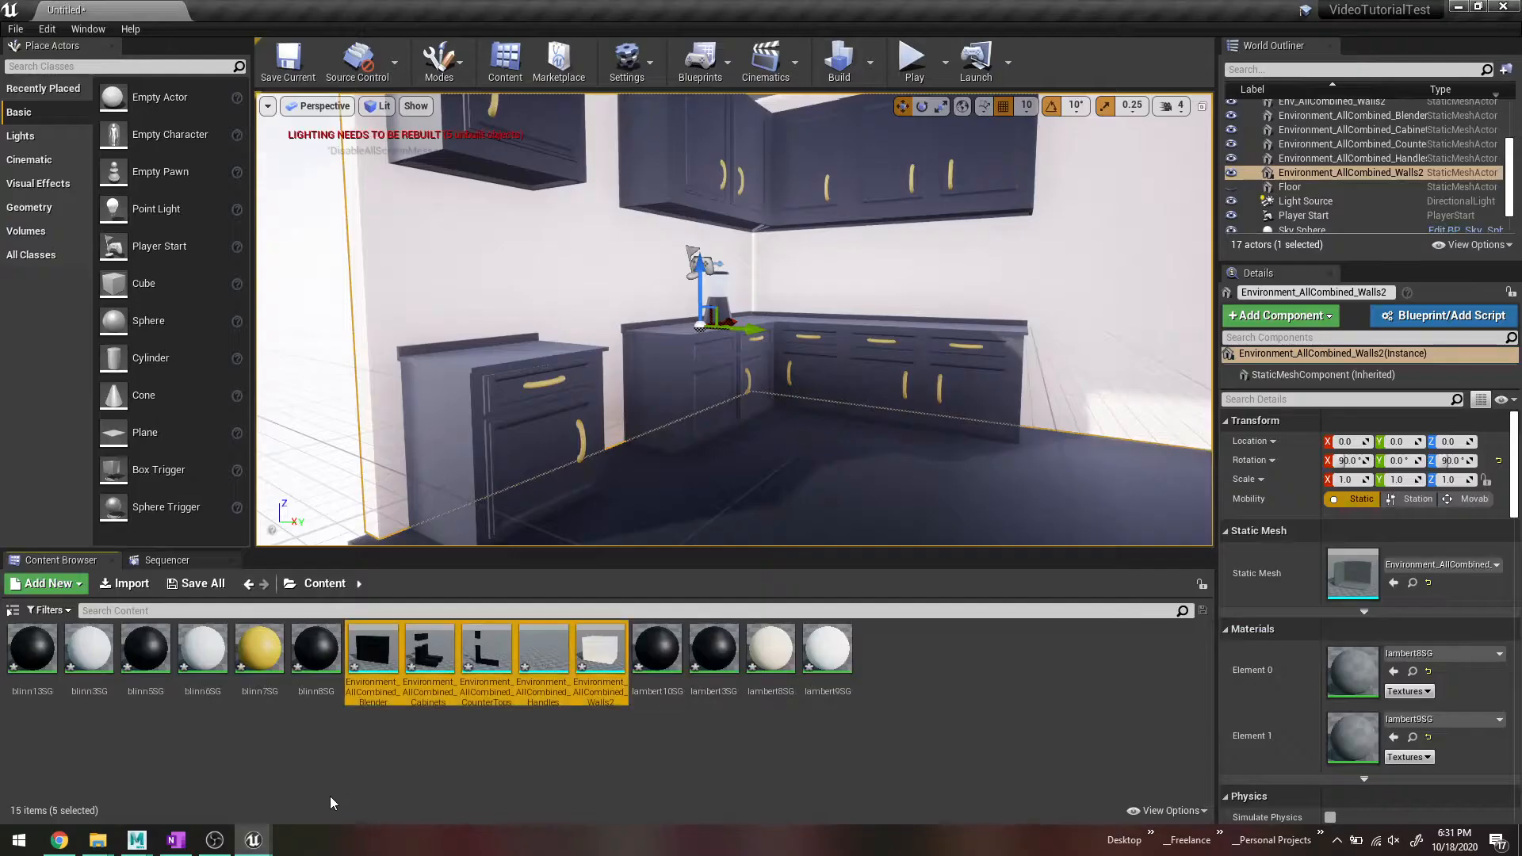
{"action": "right_click", "coordinate": [532, 759]}
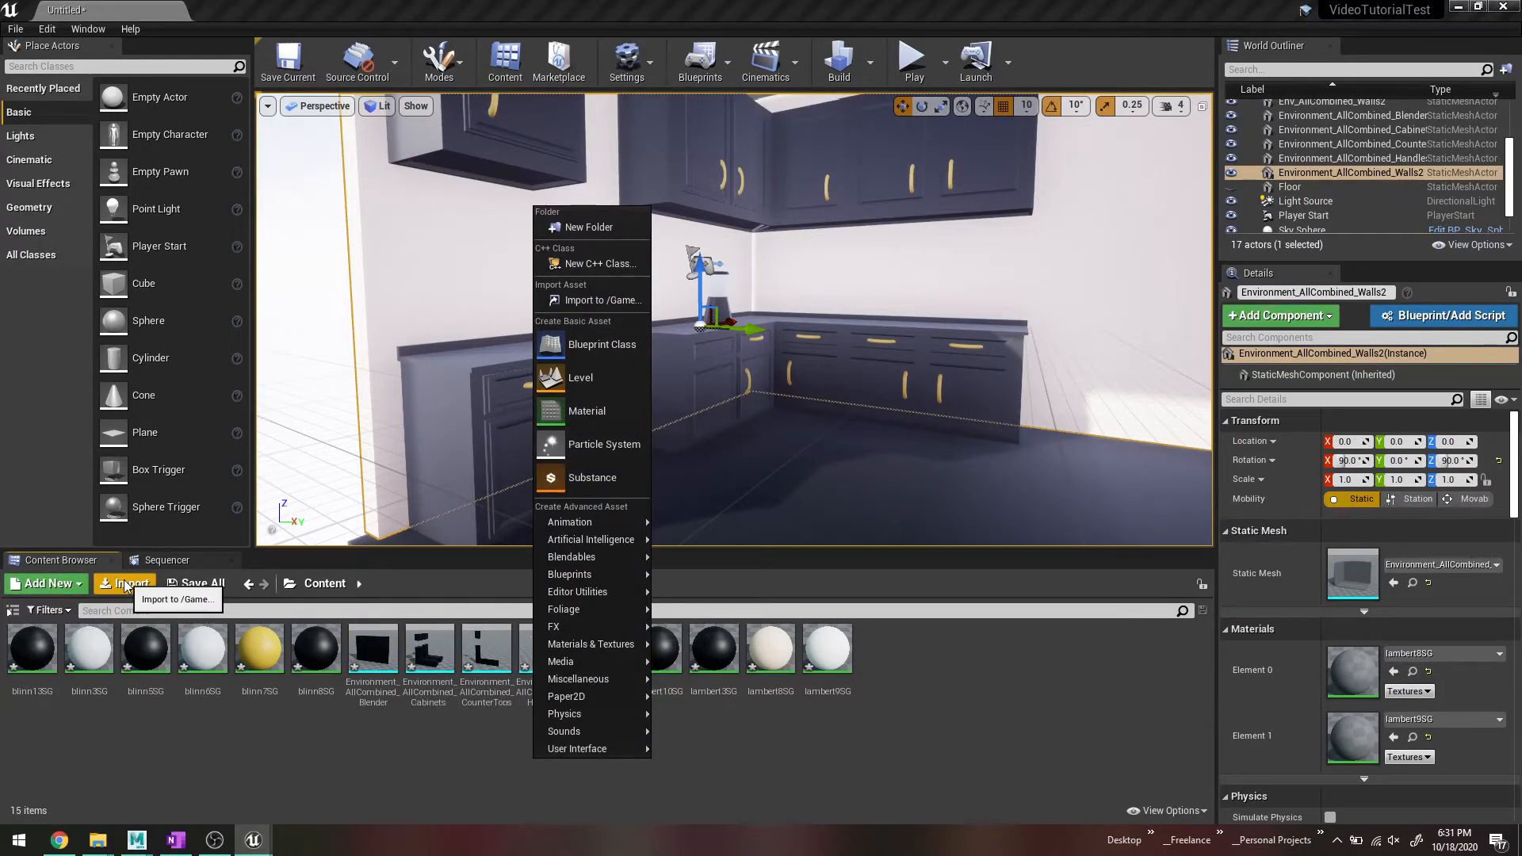
{"action": "left_click", "coordinate": [633, 297]}
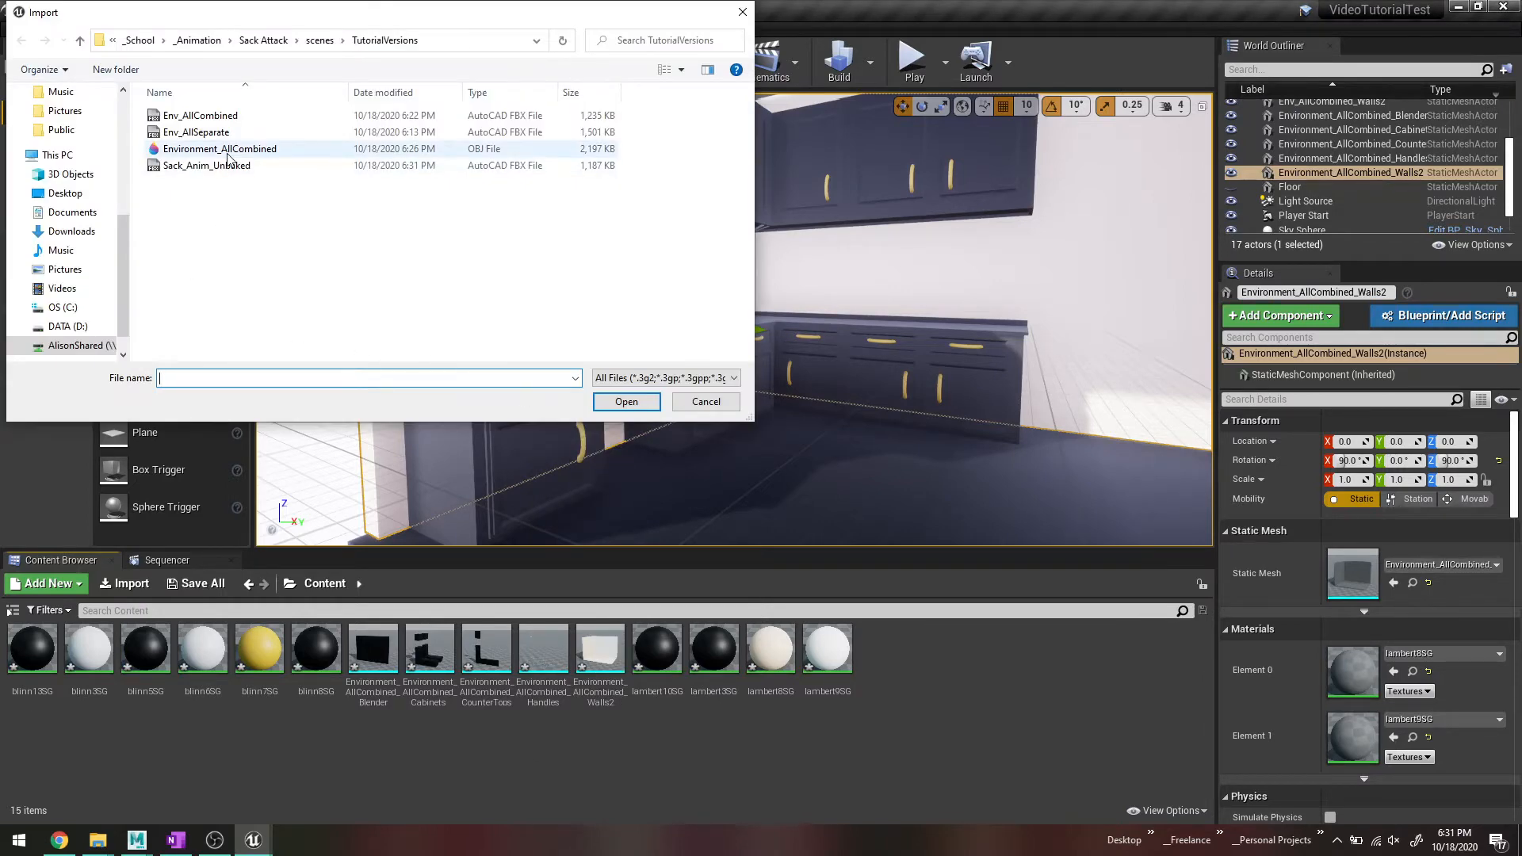
{"action": "double_click", "coordinate": [237, 167]}
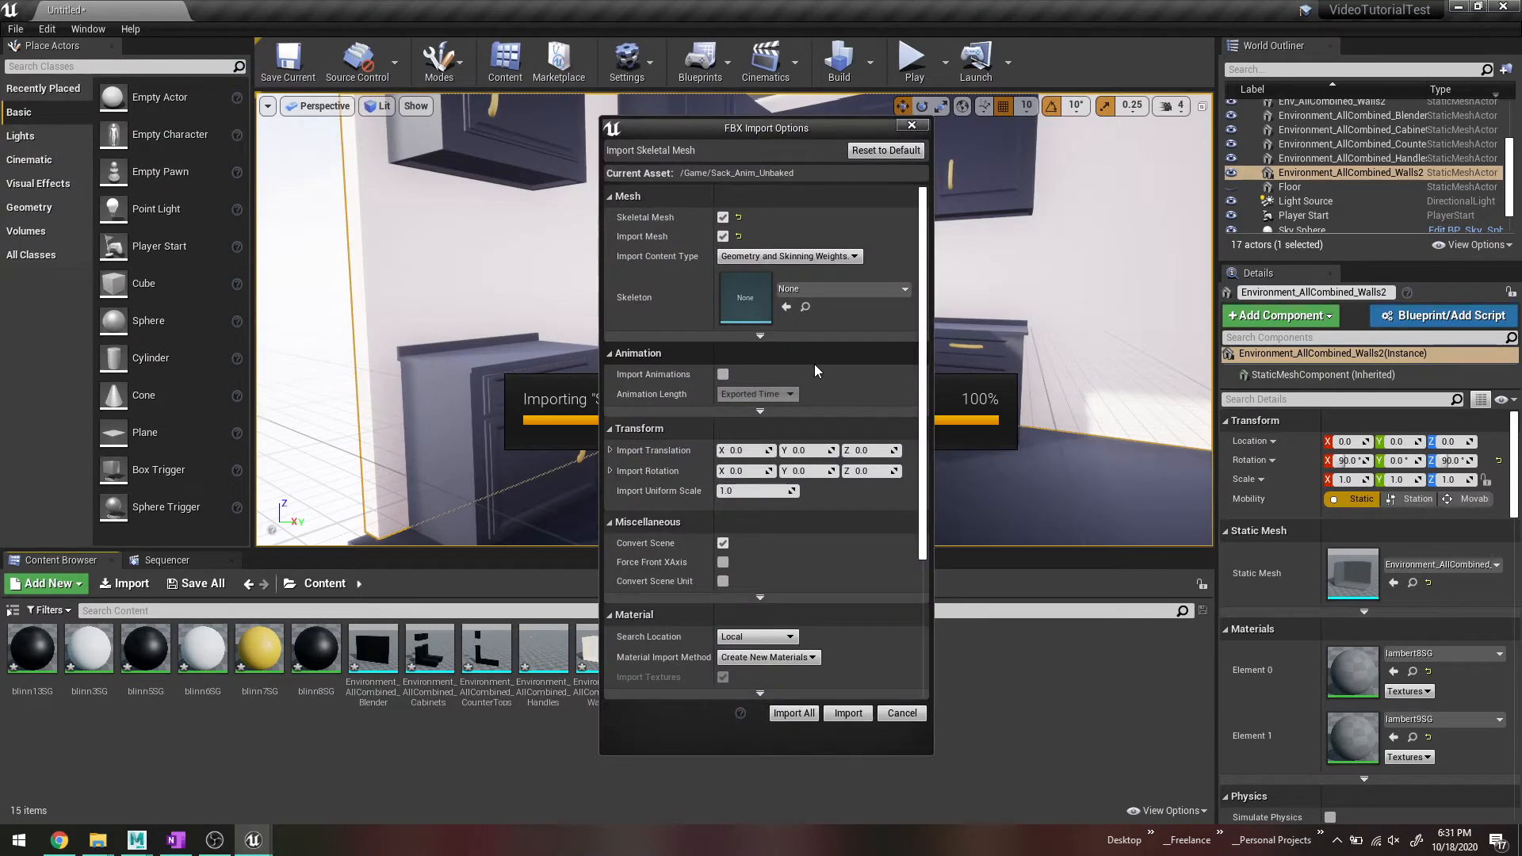
Keep Skeletal Mesh and Import Mesh enabled, turn on Import Animations, and review the transform, material and file information settings.
{"action": "left_click", "coordinate": [723, 236]}
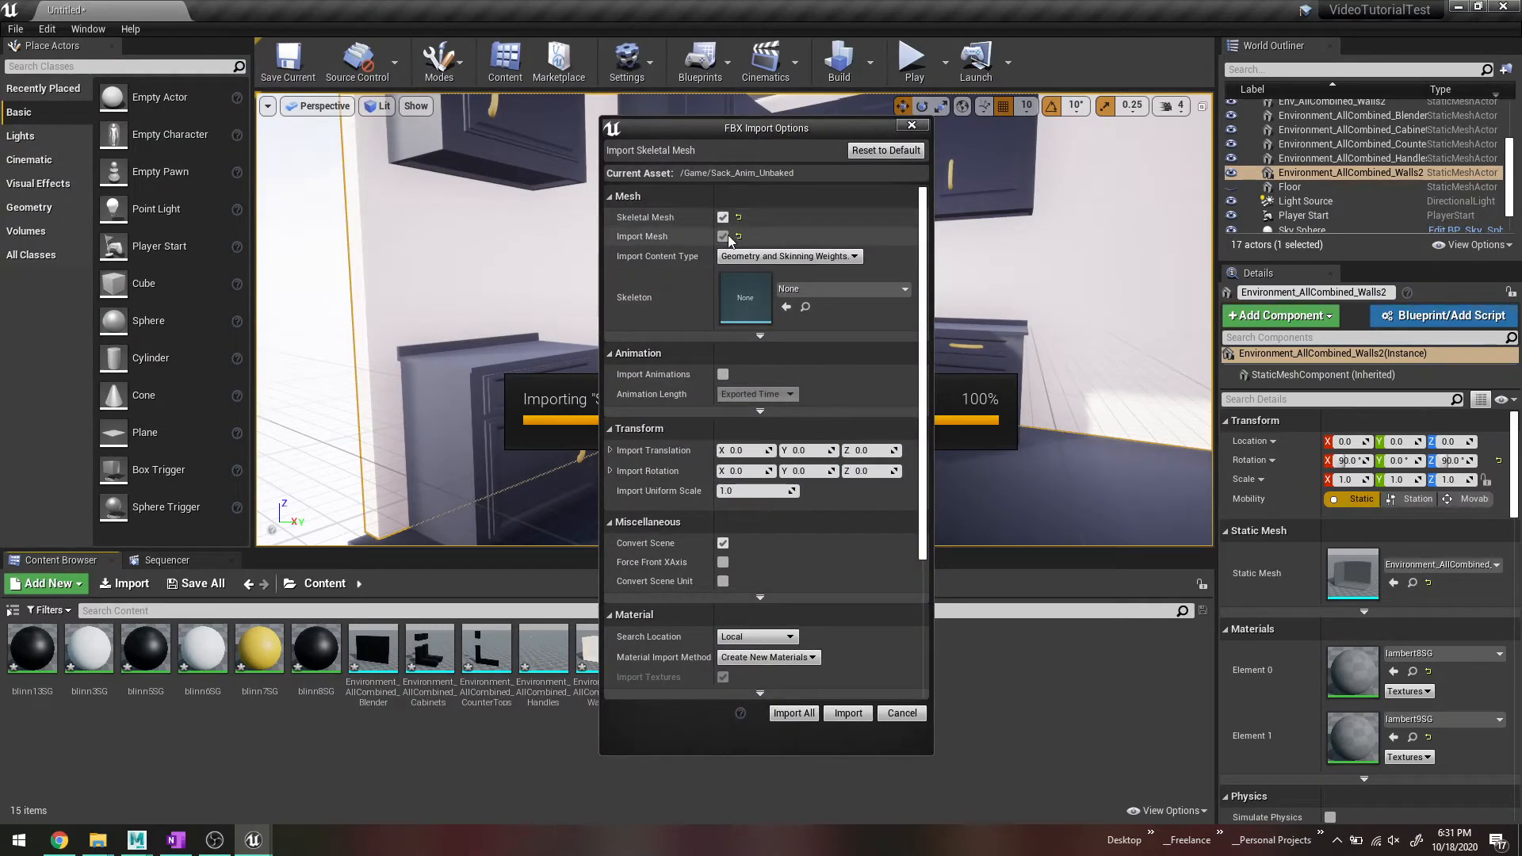
{"action": "left_click", "coordinate": [723, 236]}
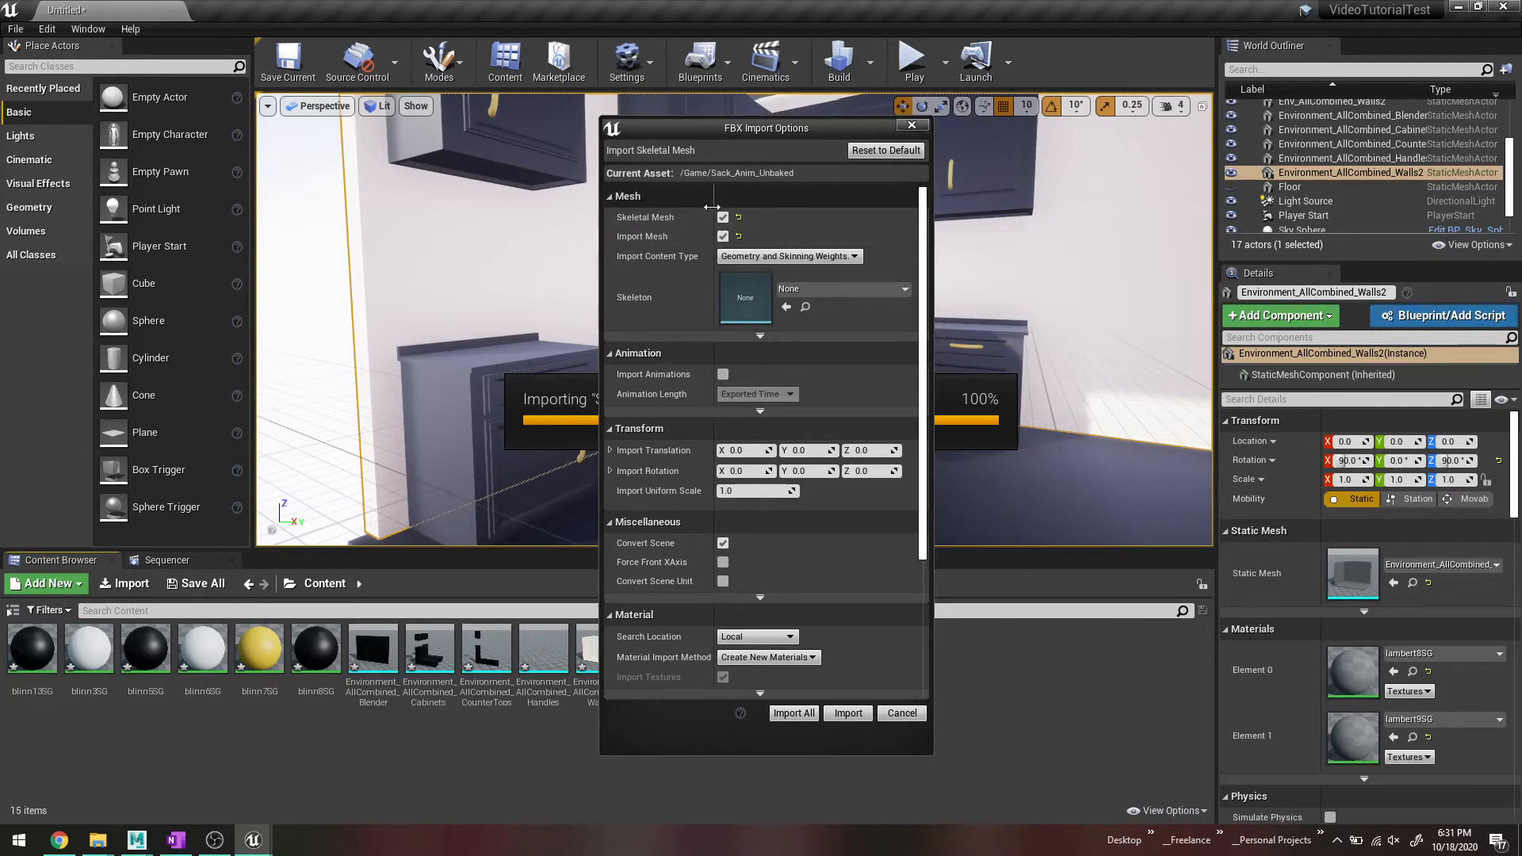
{"action": "left_click", "coordinate": [723, 375]}
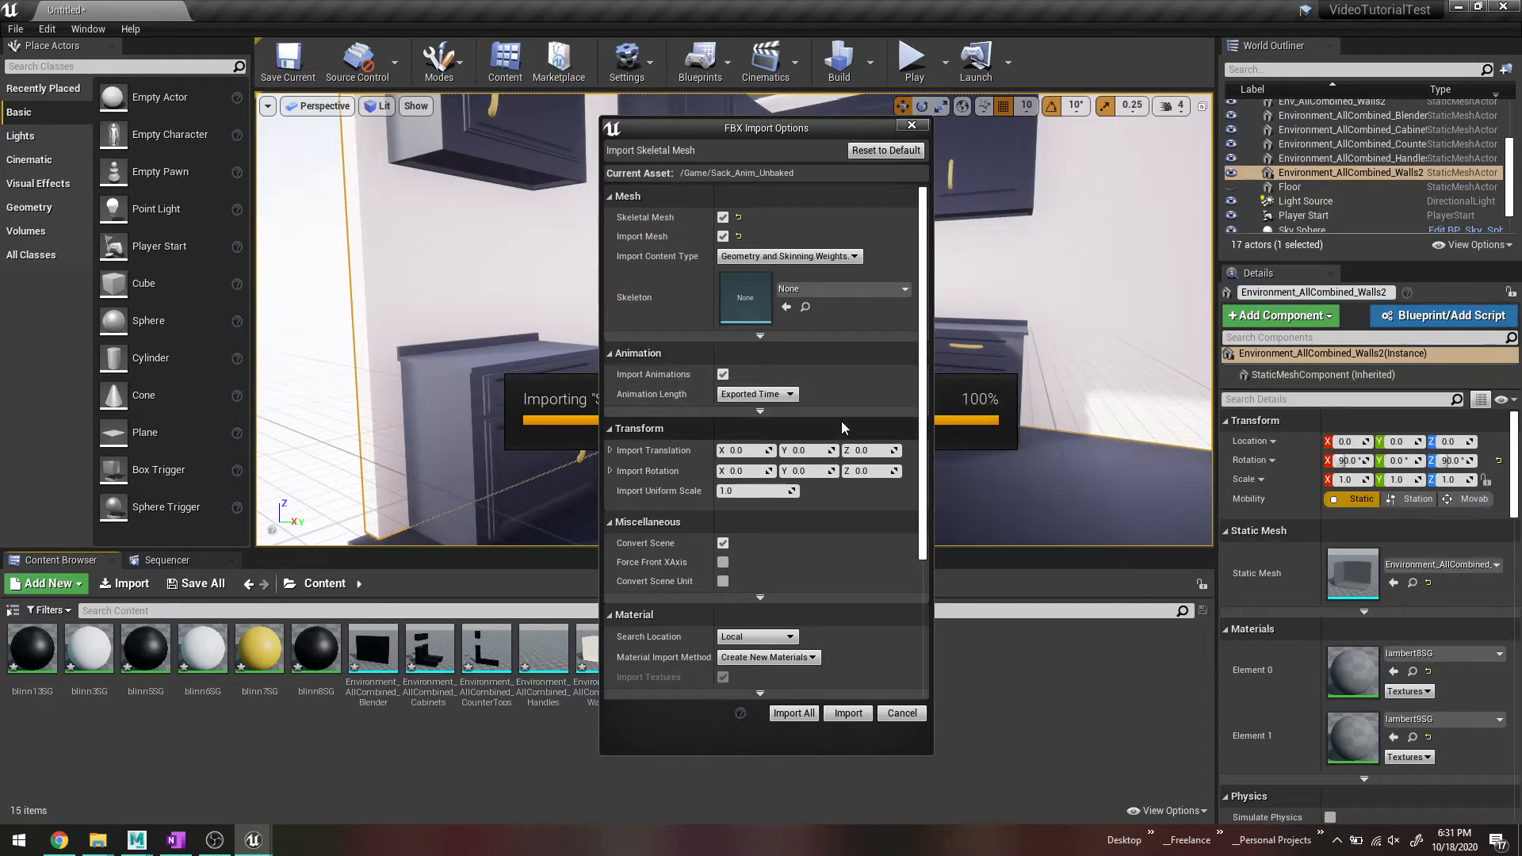
{"action": "scroll", "coordinate": [834, 421], "scroll_direction": "down", "scroll_amount": 2}
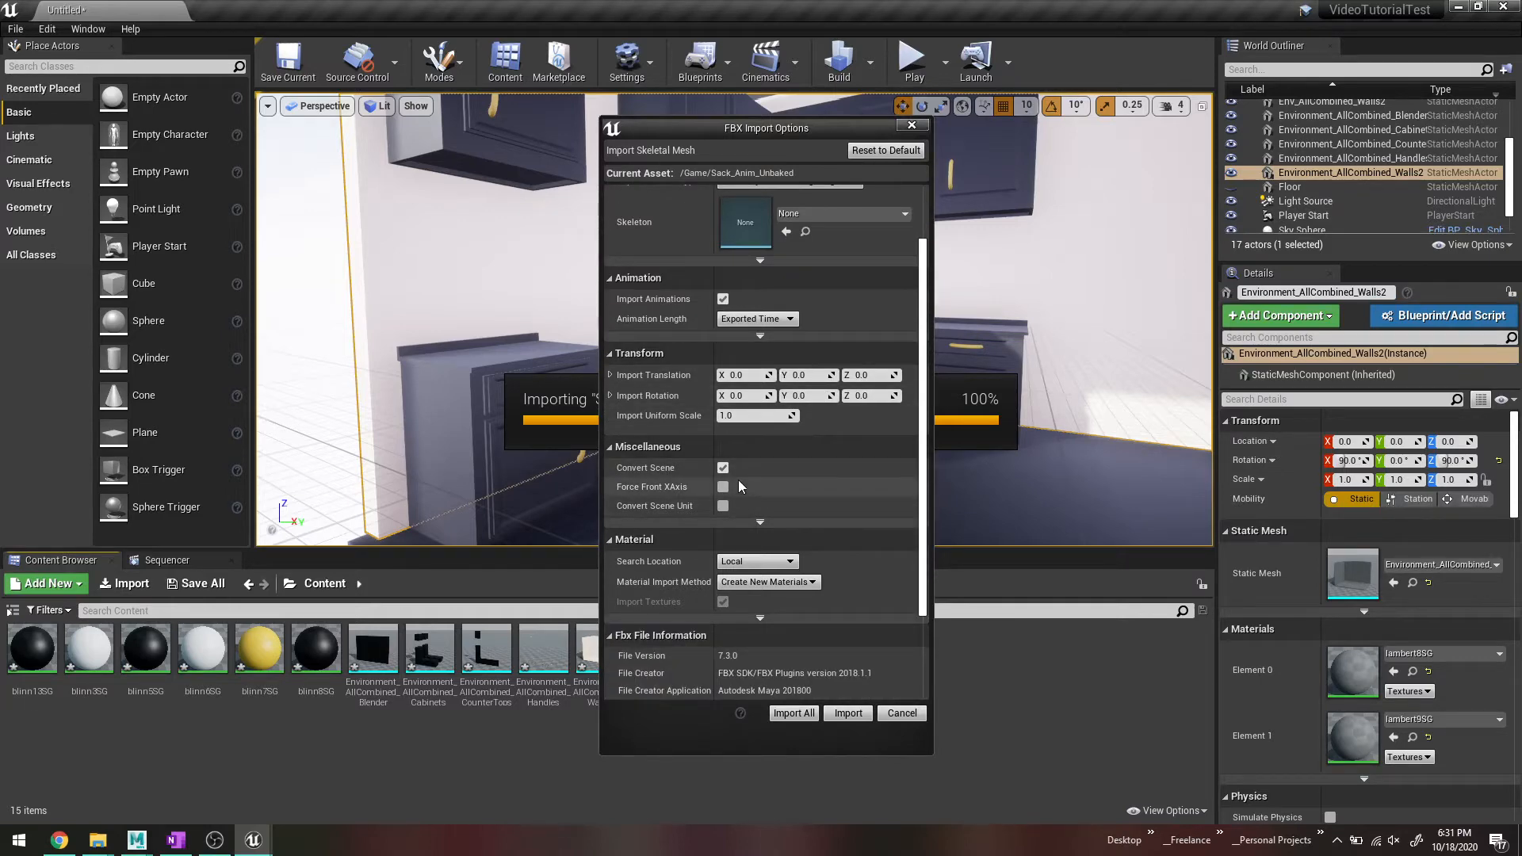
{"action": "scroll", "coordinate": [780, 512], "scroll_direction": "down", "scroll_amount": 2}
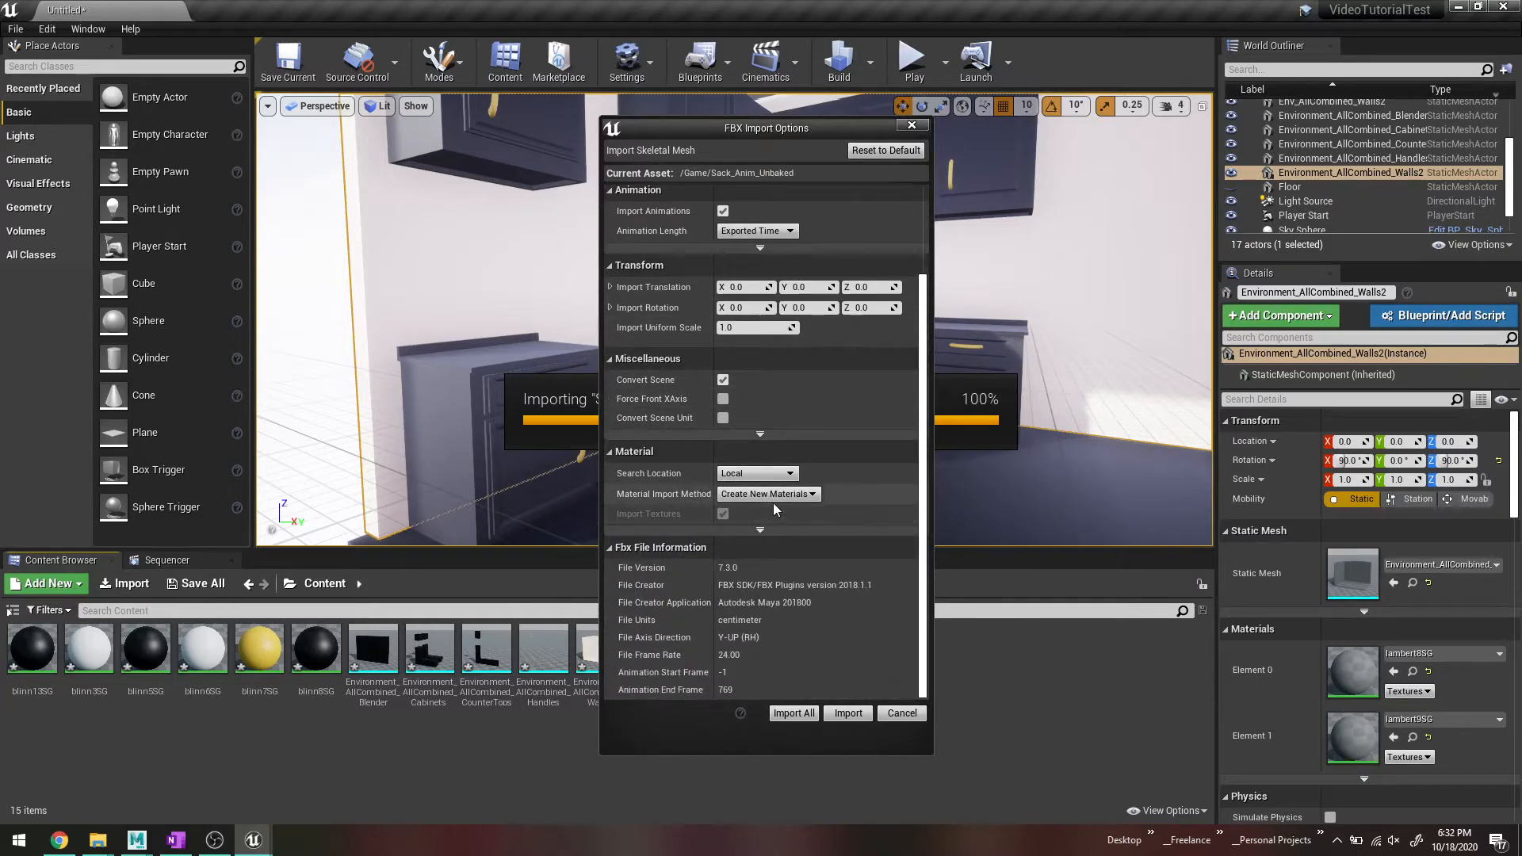
{"action": "scroll", "coordinate": [759, 539], "scroll_direction": "up", "scroll_amount": 4}
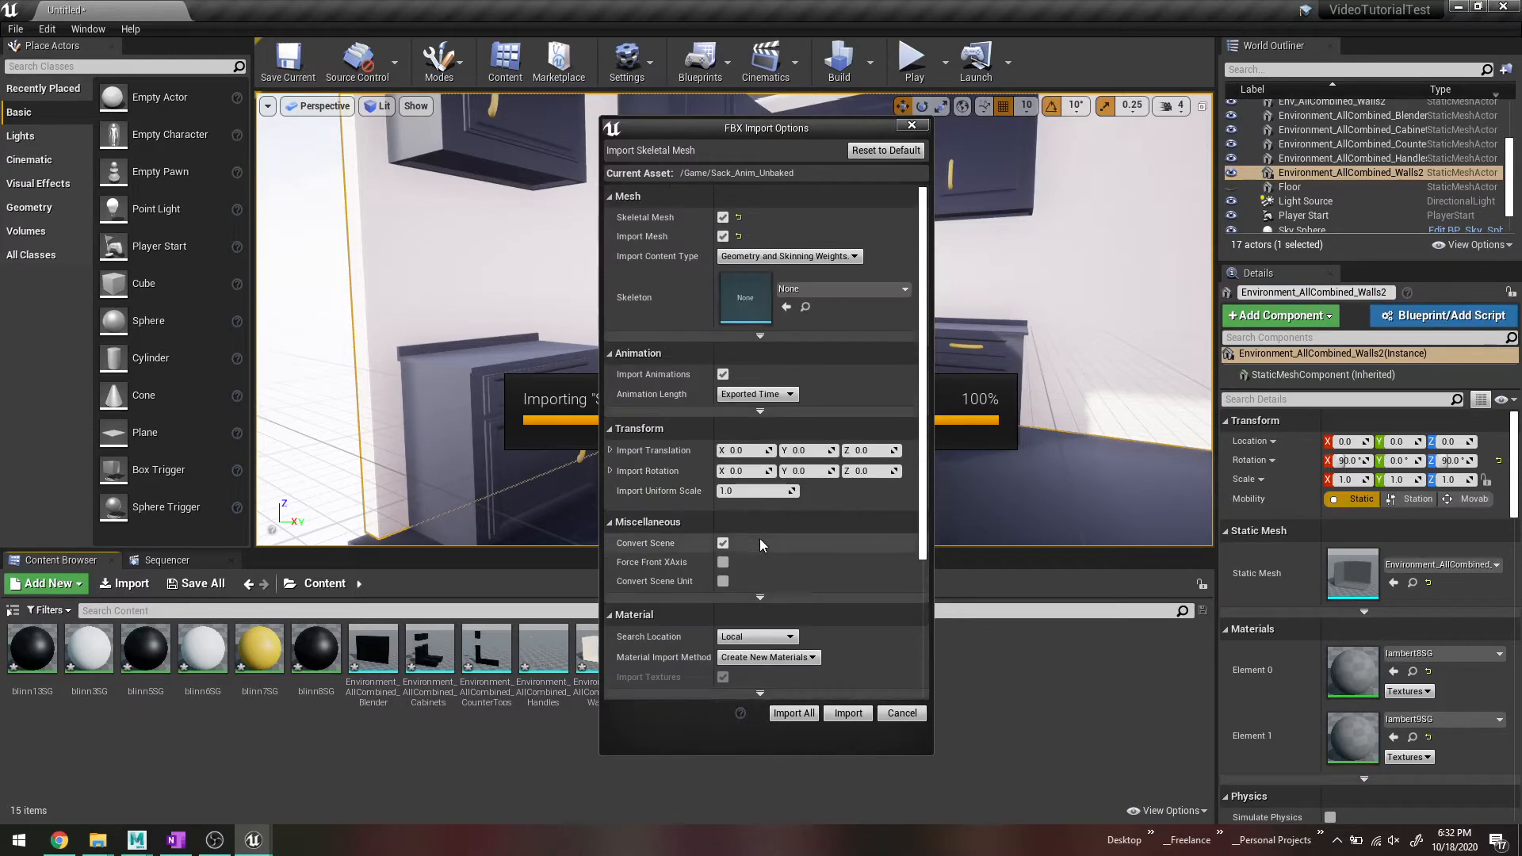
Check the skeleton choices, leave the skeleton as None, and import Sack_Anim_Unbaked with its mesh and animation.
{"action": "left_click", "coordinate": [831, 290]}
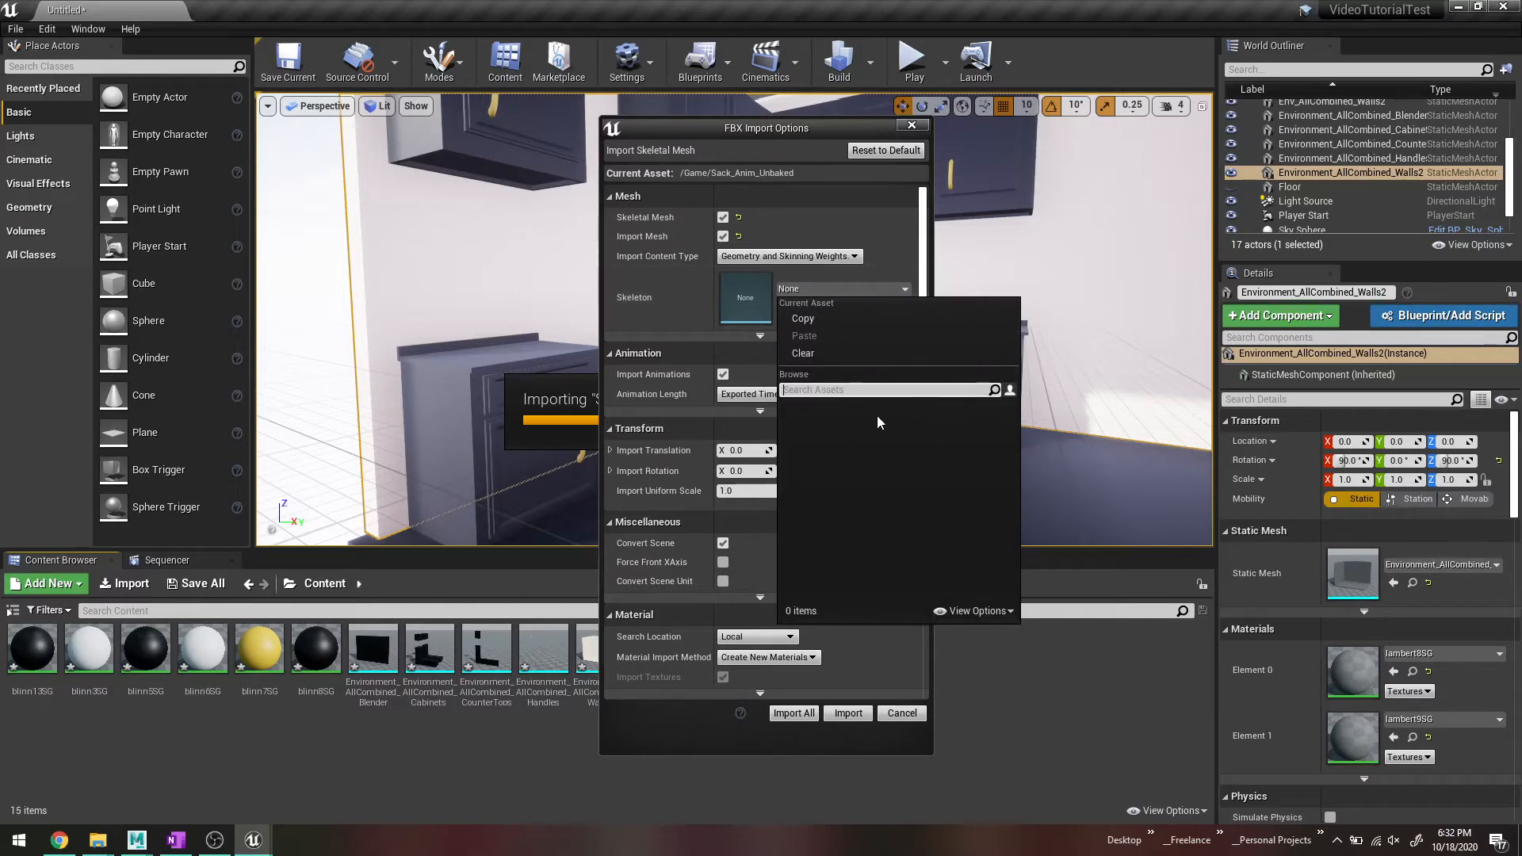
{"action": "left_click", "coordinate": [872, 198]}
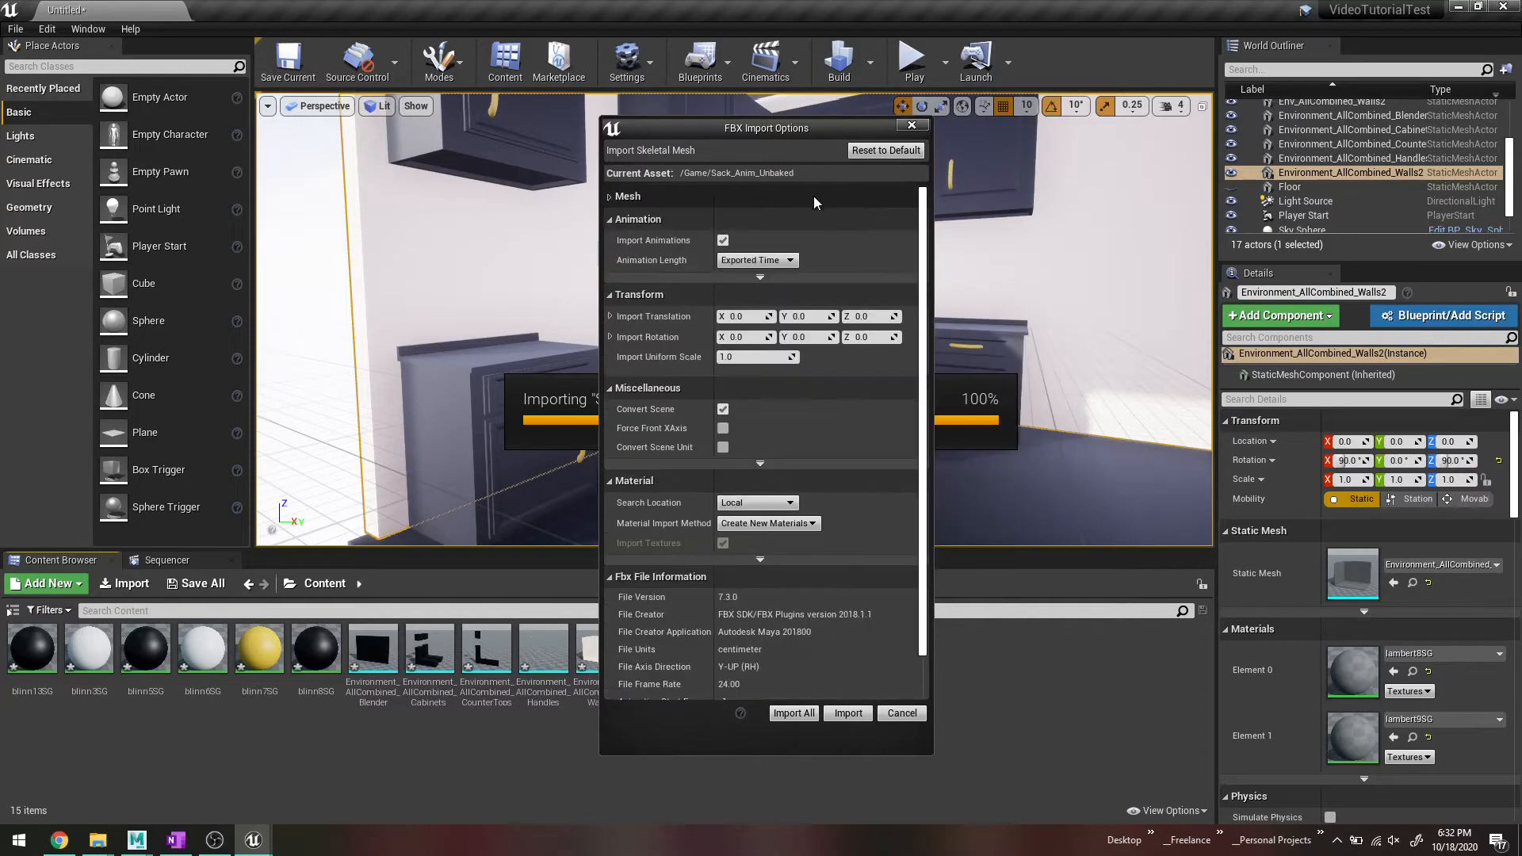
{"action": "left_click", "coordinate": [730, 219]}
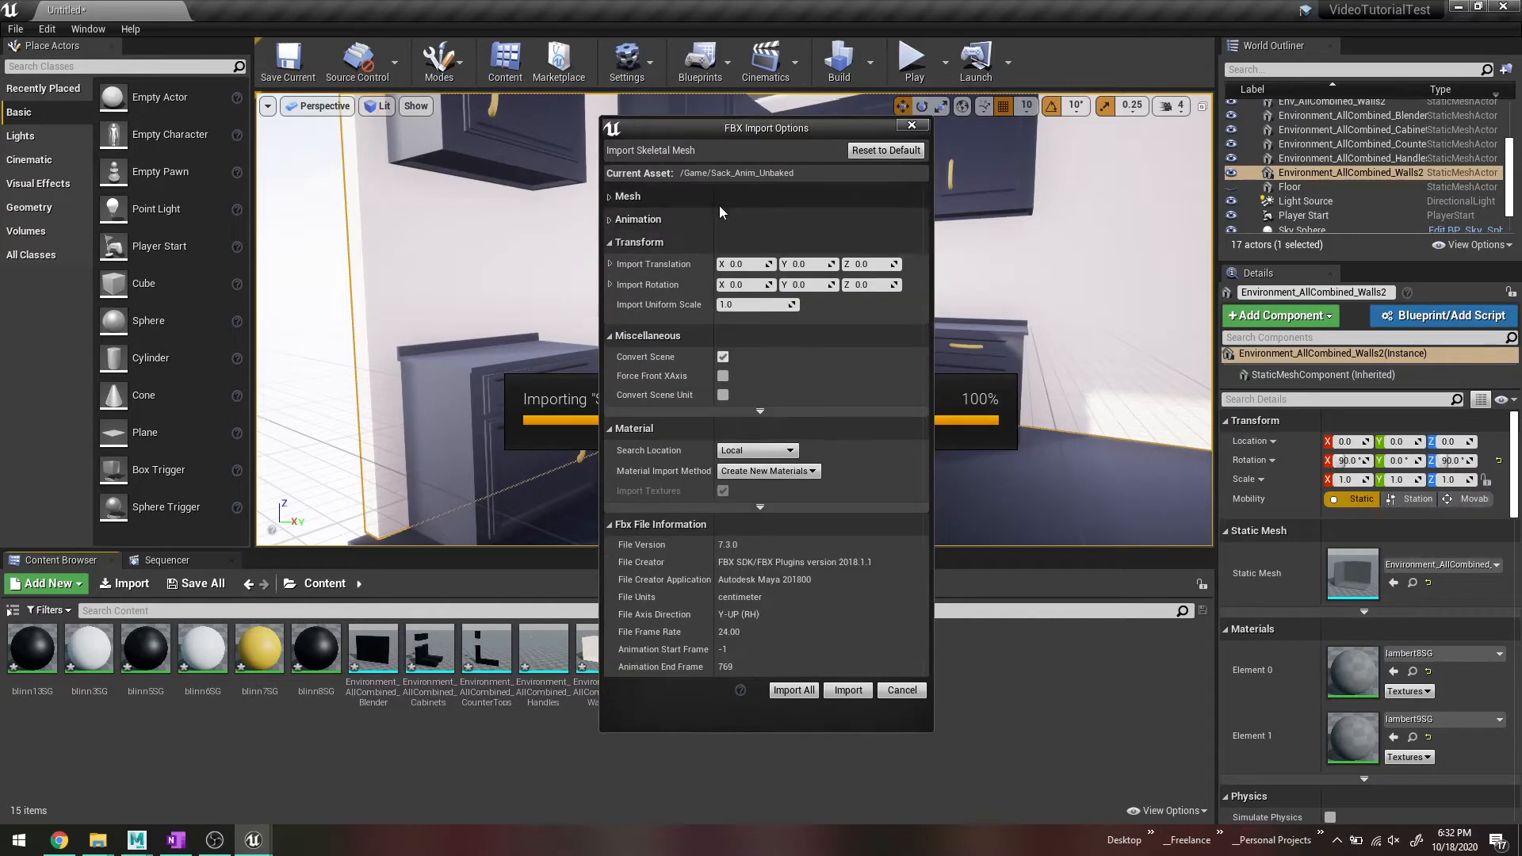
{"action": "left_click", "coordinate": [724, 218]}
{"action": "left_click", "coordinate": [678, 193]}
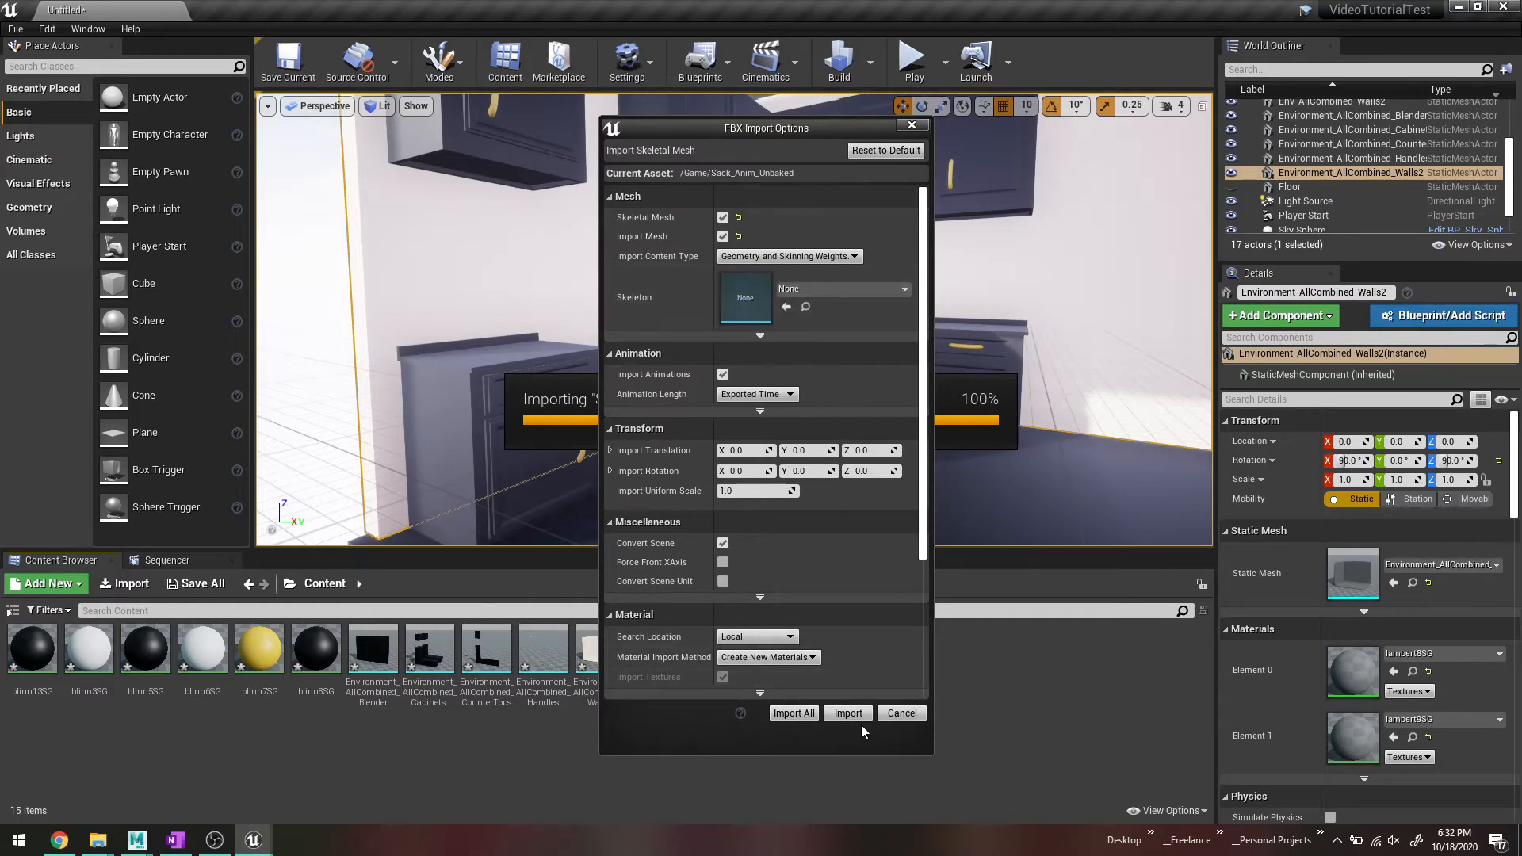
{"action": "left_click", "coordinate": [843, 711]}
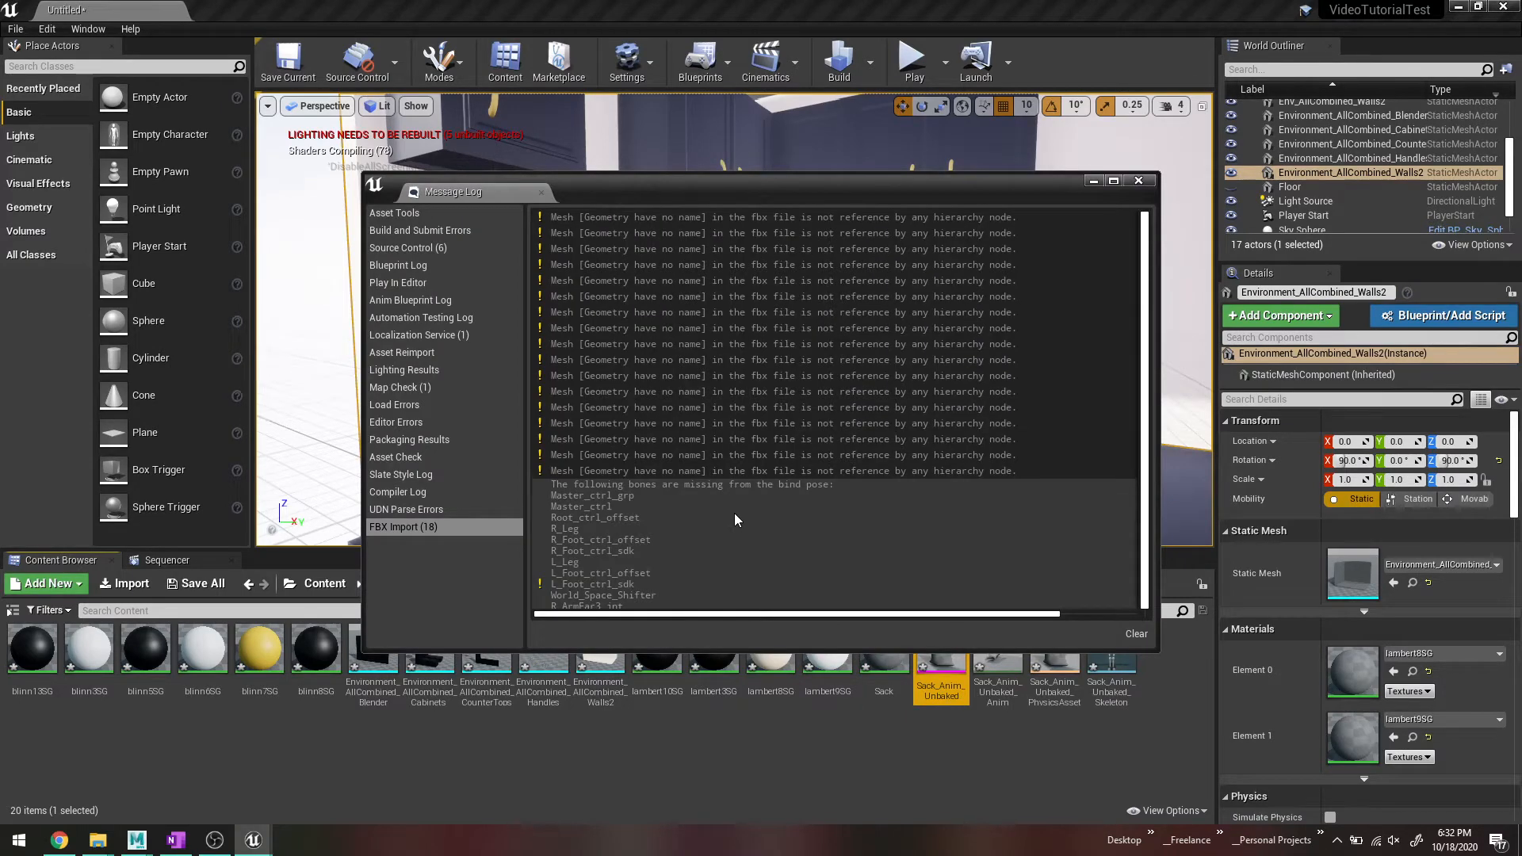
Read through the FBX import messages about the mesh and bind pose, and close the message log.
{"action": "scroll", "coordinate": [728, 507], "scroll_direction": "down", "scroll_amount": 7}
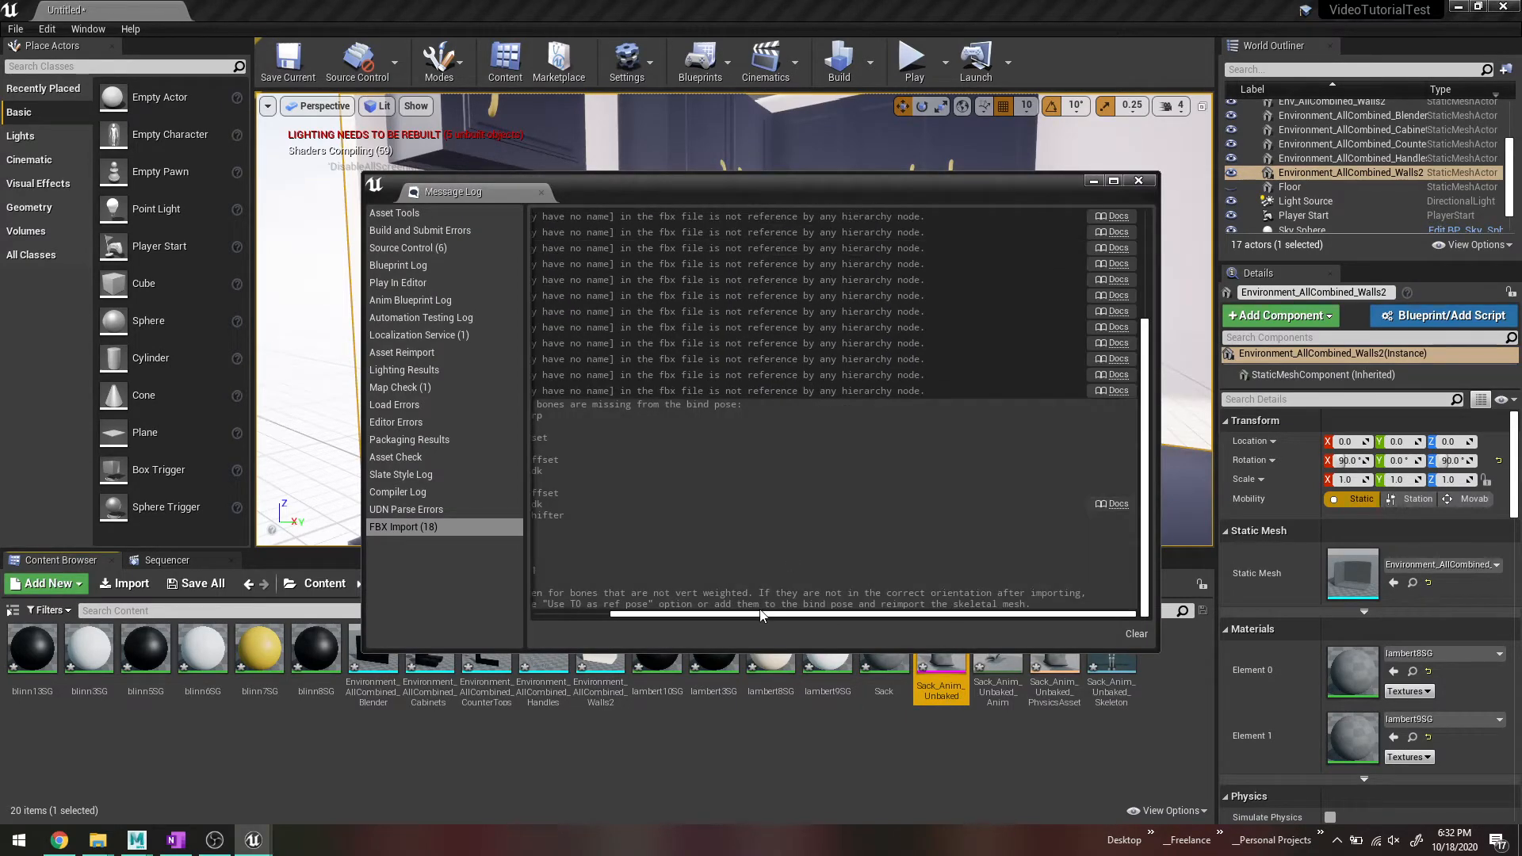
{"action": "left_click_drag", "start_coordinate": [750, 617], "coordinate": [568, 618]}
{"action": "scroll", "coordinate": [815, 463], "scroll_direction": "down", "scroll_amount": 2}
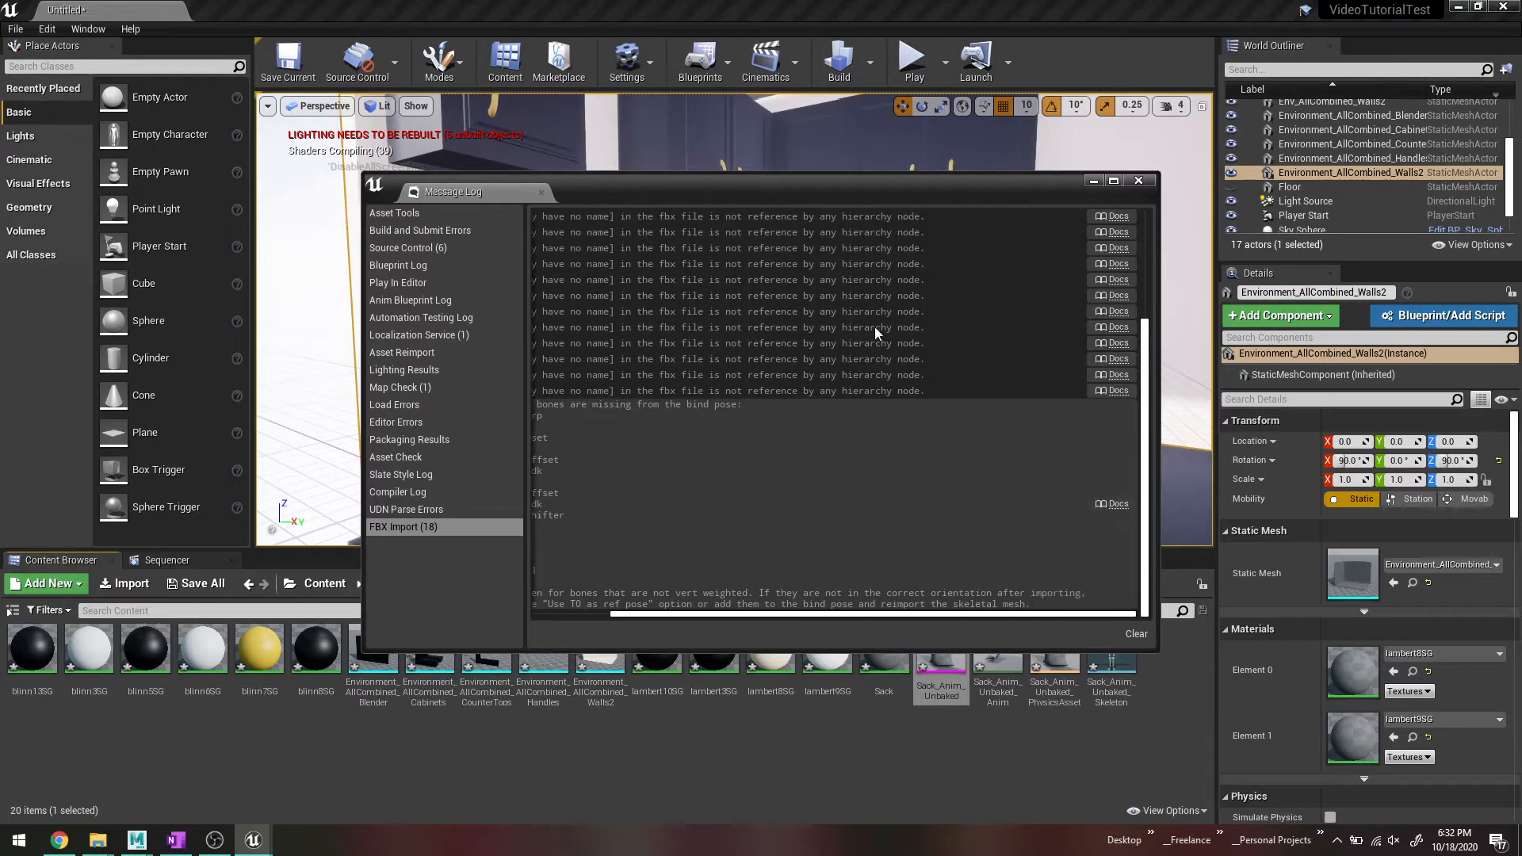
{"action": "left_click", "coordinate": [1138, 181]}
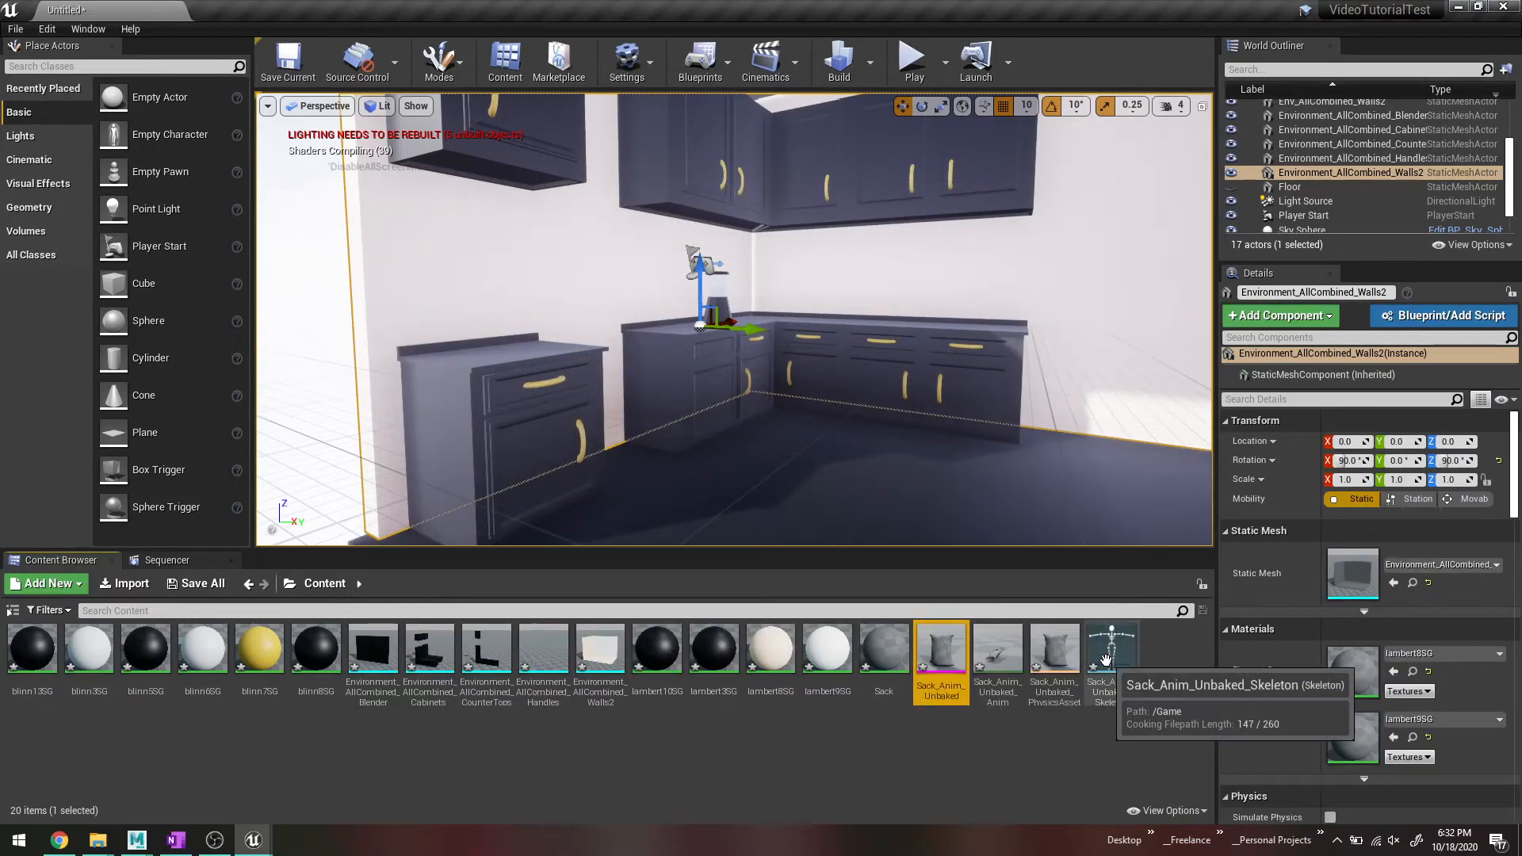
Open the imported Sack_Anim_Unbaked skeletal mesh, preview Sack_Anim_Unbaked_Anim on it, and close its editor.
{"action": "double_click", "coordinate": [938, 658]}
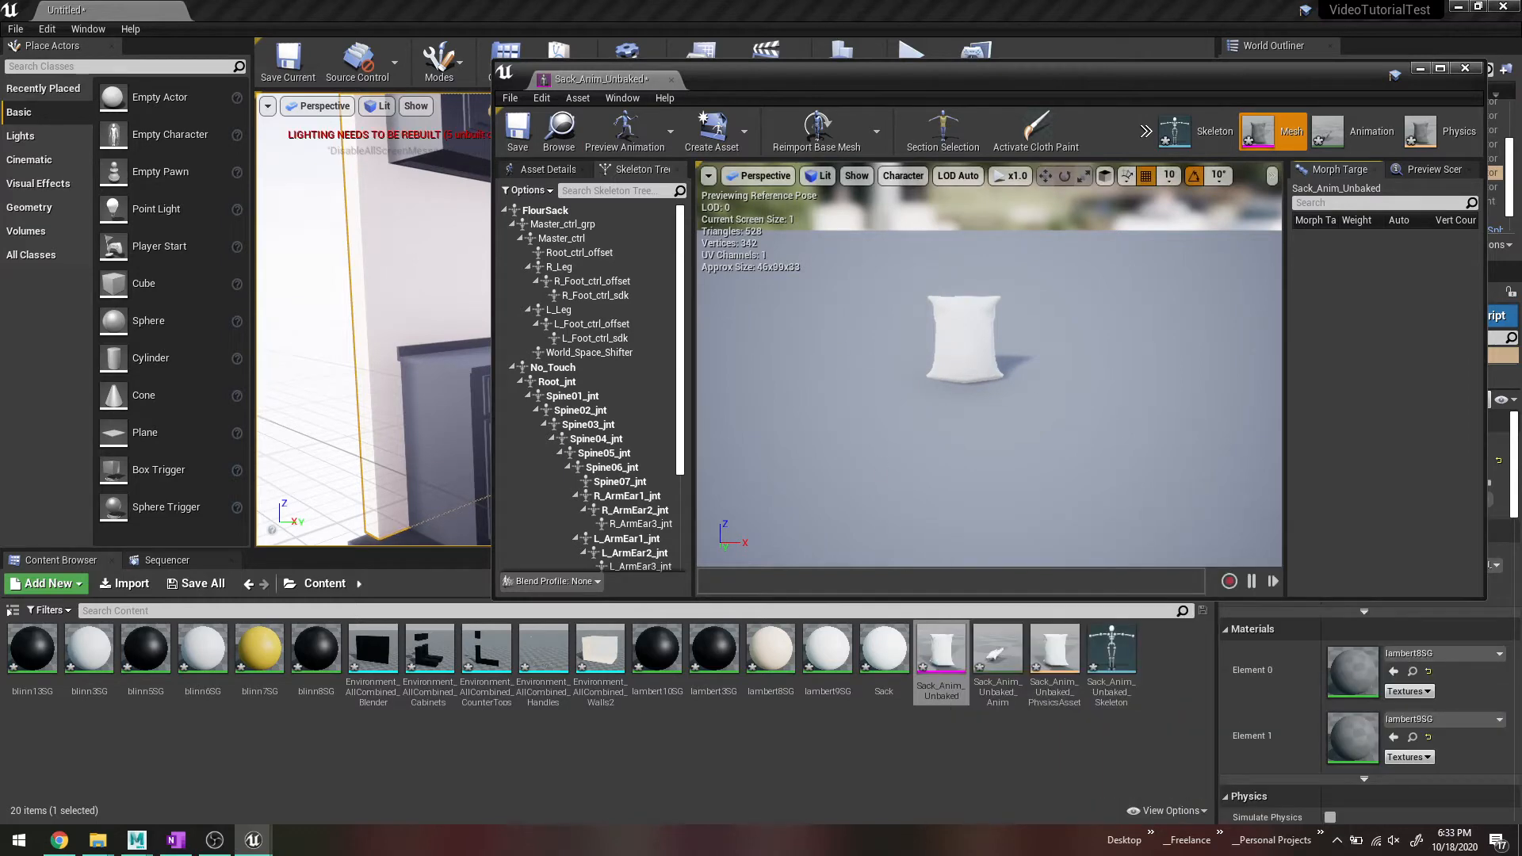
{"action": "right_click_drag", "start_coordinate": [1012, 384], "coordinate": [1044, 426]}
{"action": "key", "text": "f"}
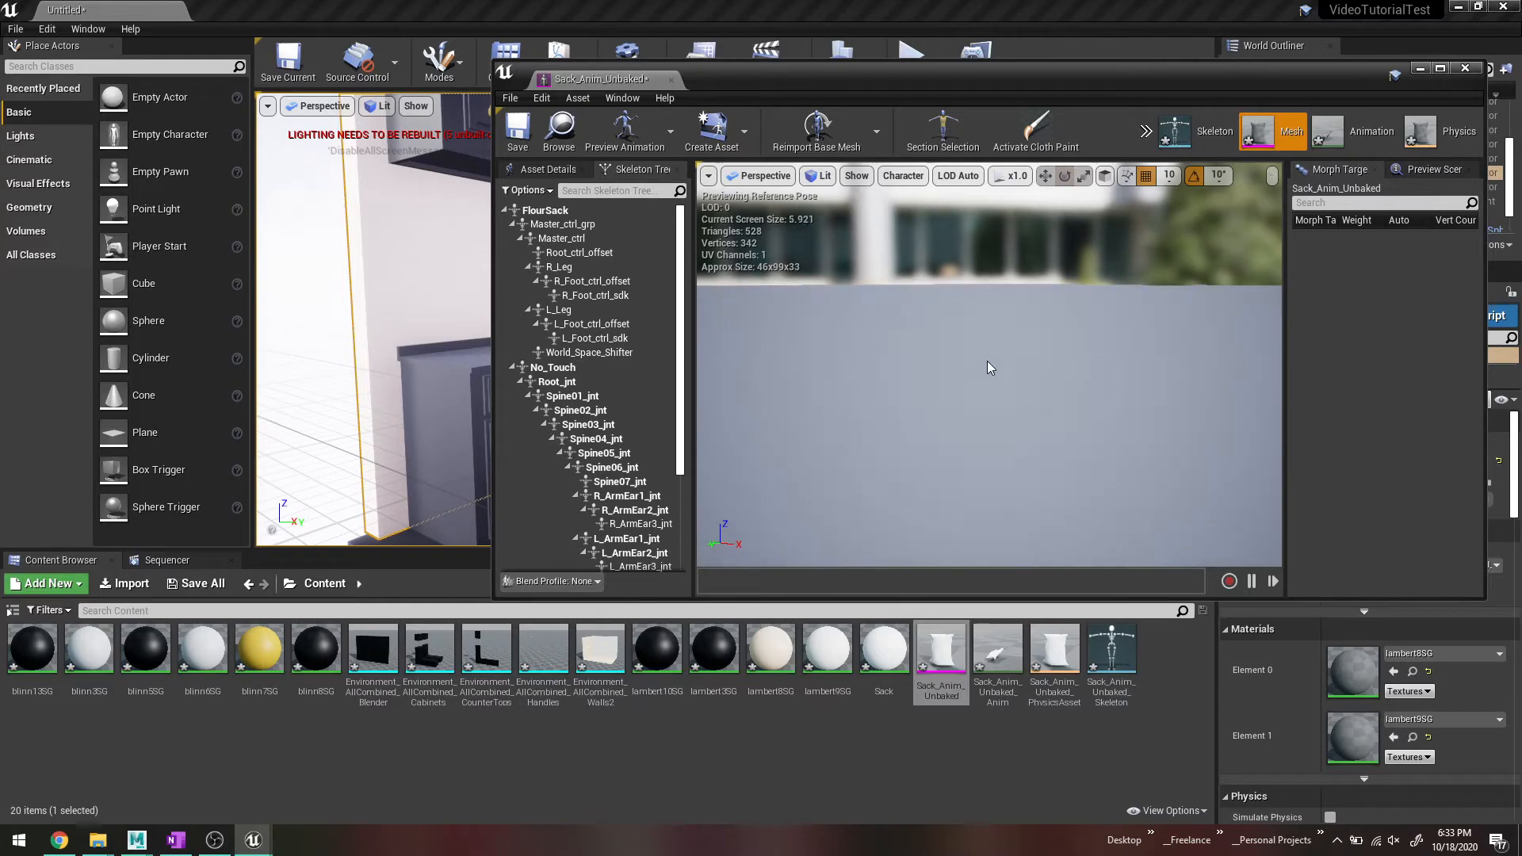
{"action": "left_click", "coordinate": [664, 136]}
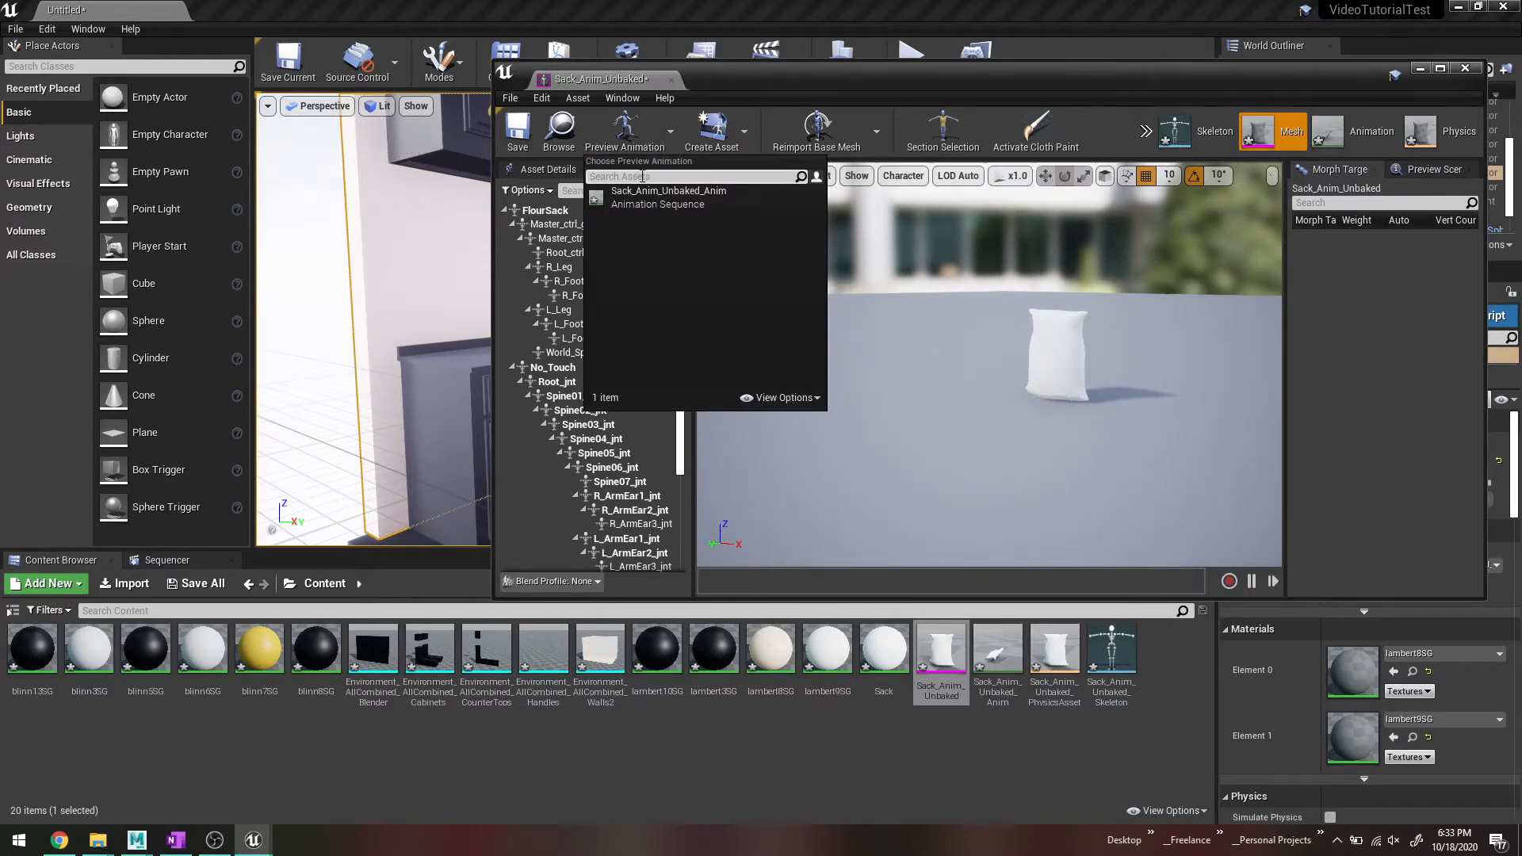
{"action": "left_click", "coordinate": [643, 129]}
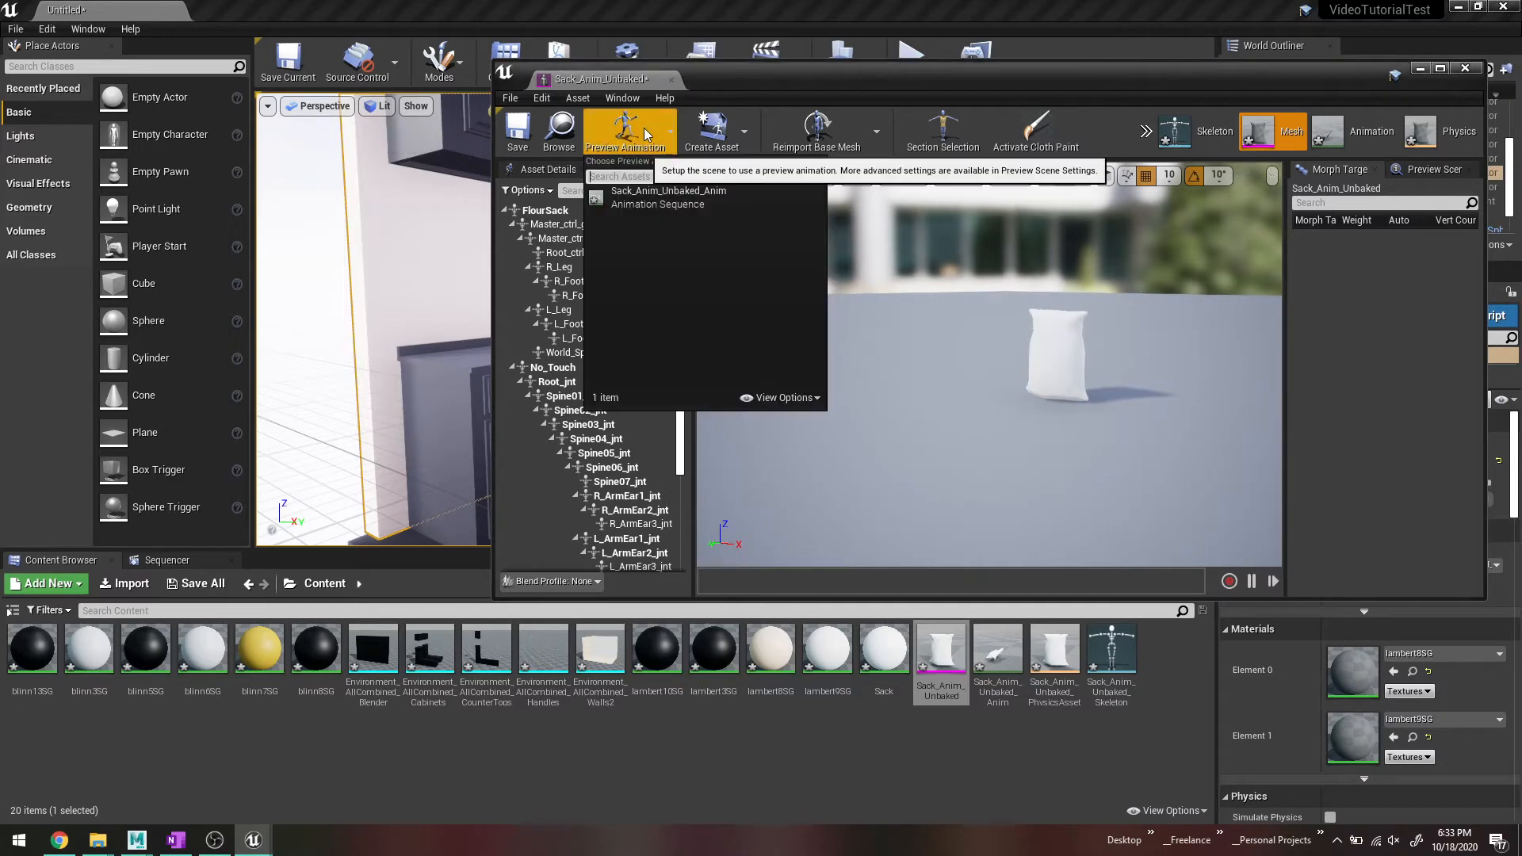
{"action": "left_click", "coordinate": [657, 197]}
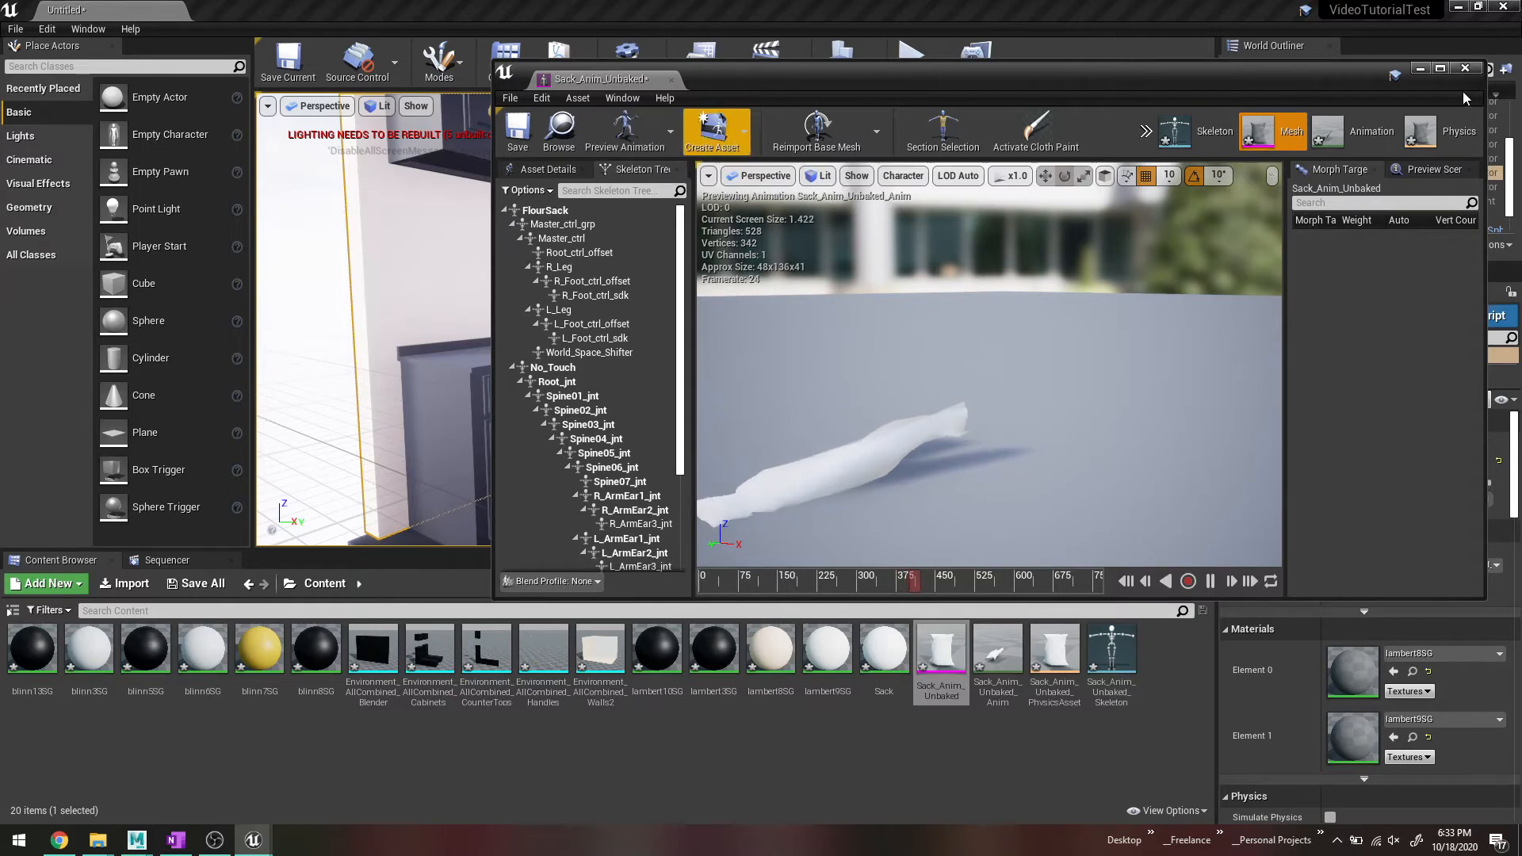
{"action": "left_click", "coordinate": [1464, 68]}
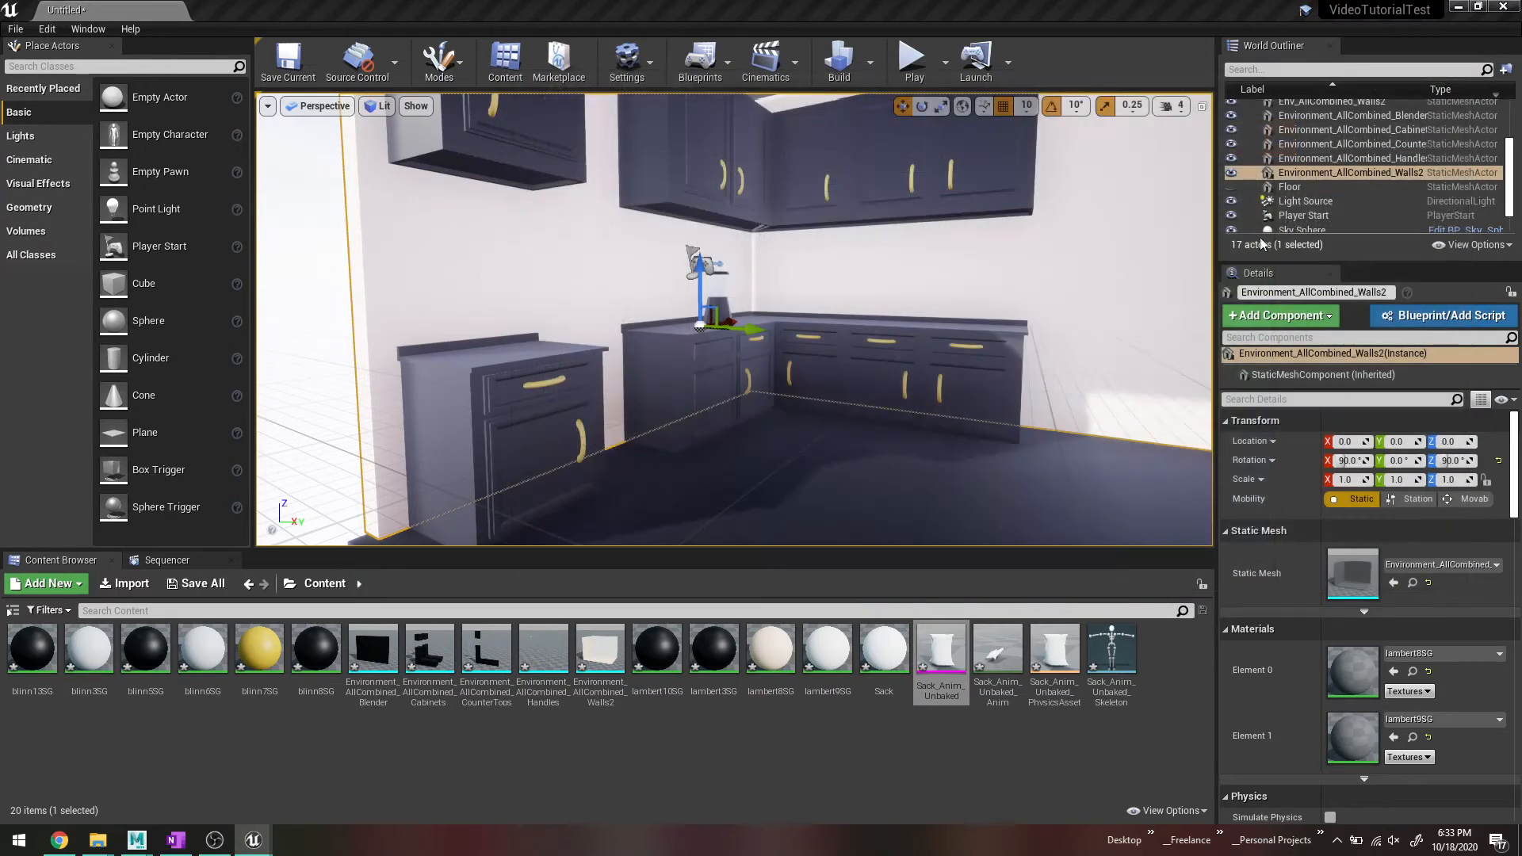
{"action": "left_click", "coordinate": [1102, 665], "text": "shift"}
{"action": "right_click", "coordinate": [1102, 665]}
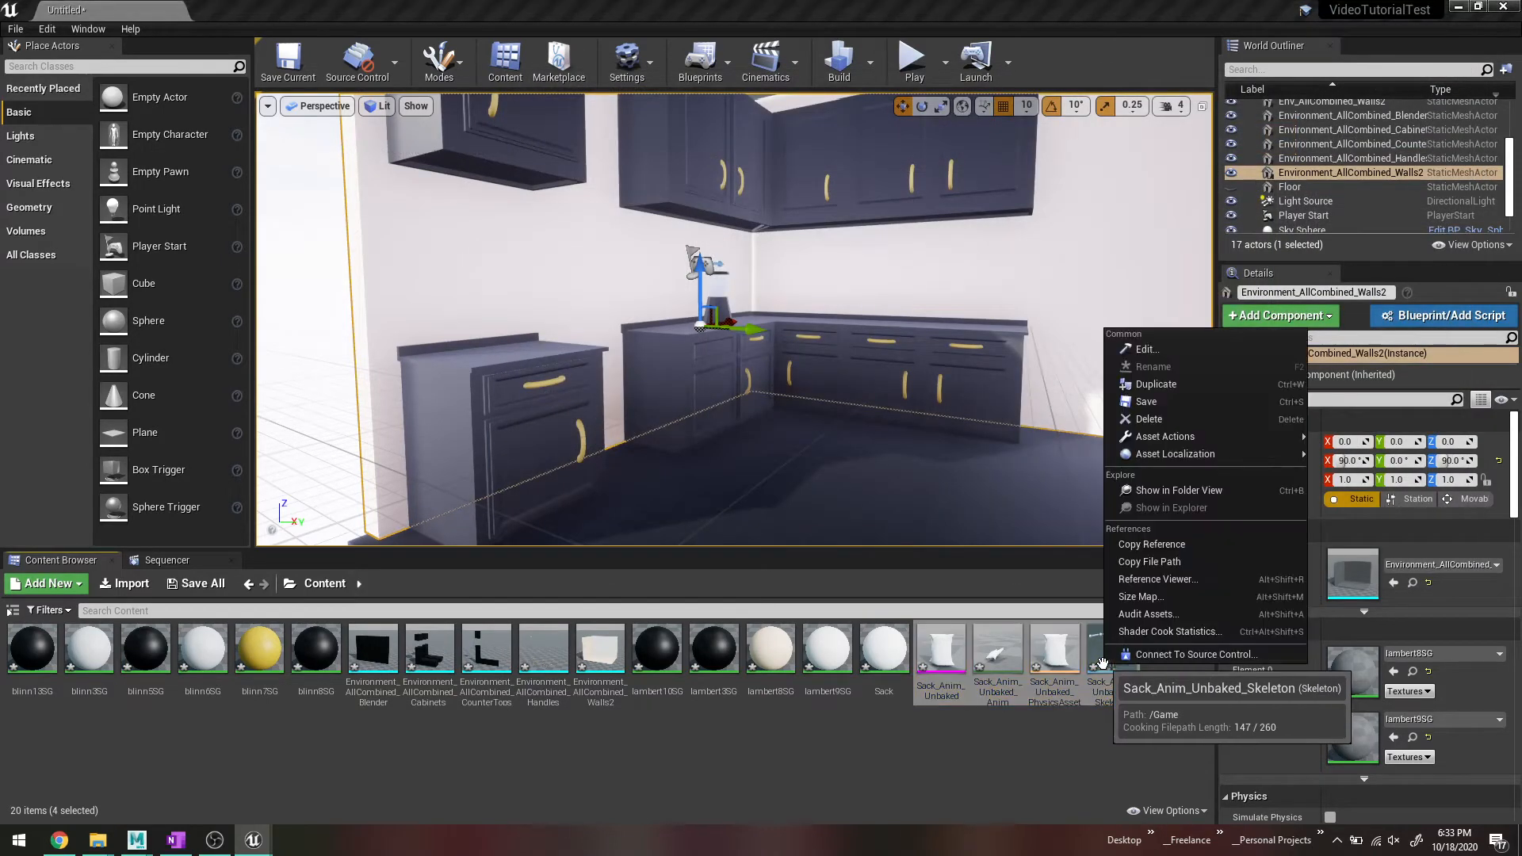
{"action": "left_click", "coordinate": [888, 768]}
Switch to Maya, display the scene in wireframe, and unhide the sack's Root_jnt in the No_Touch group.
{"action": "mouse_move", "coordinate": [136, 839]}
{"action": "left_click", "coordinate": [268, 761]}
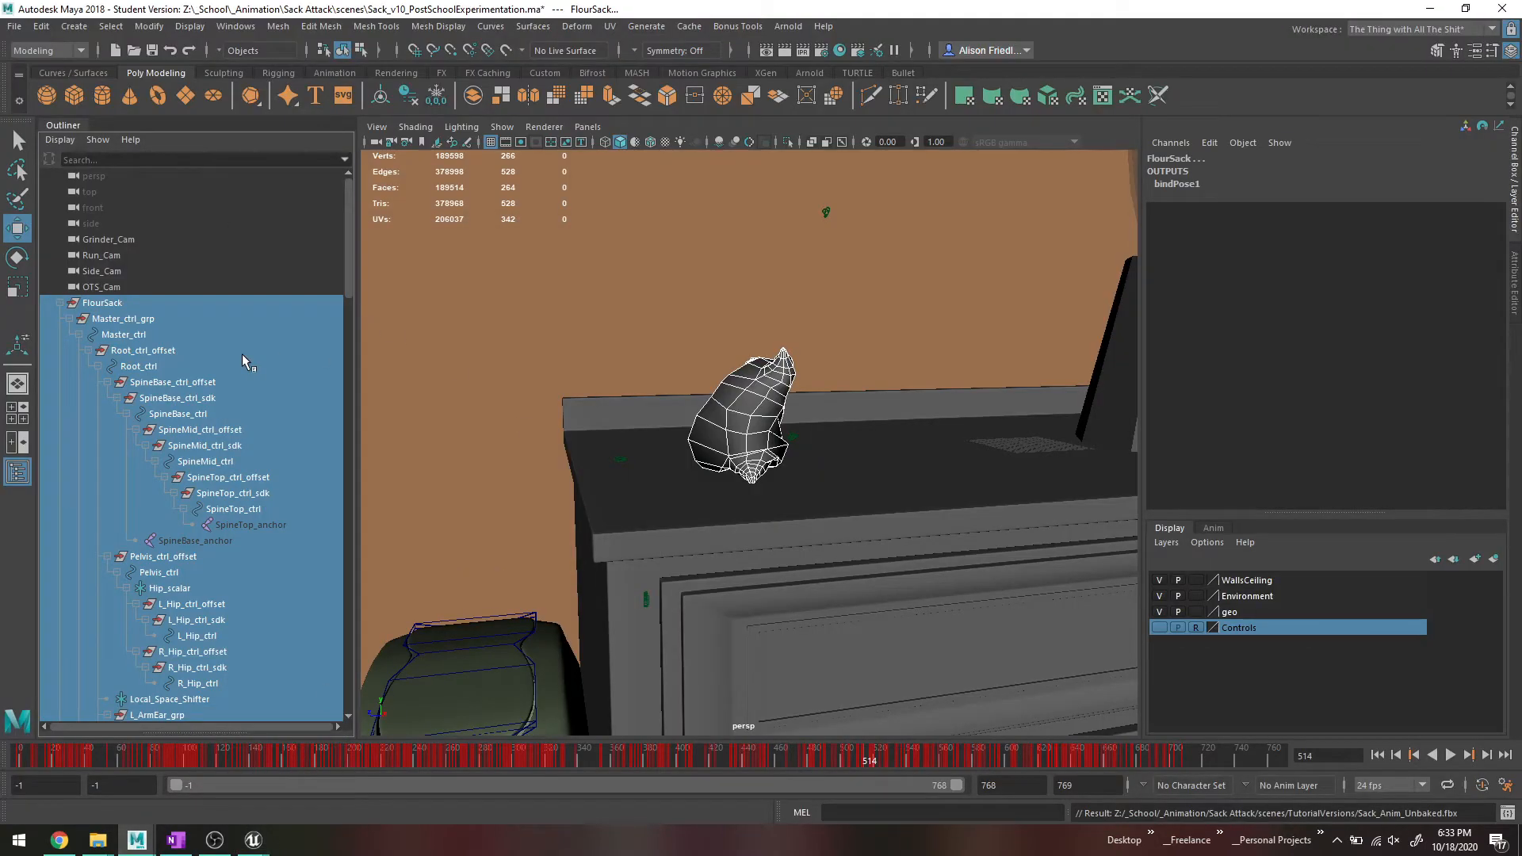
{"action": "key", "text": "4"}
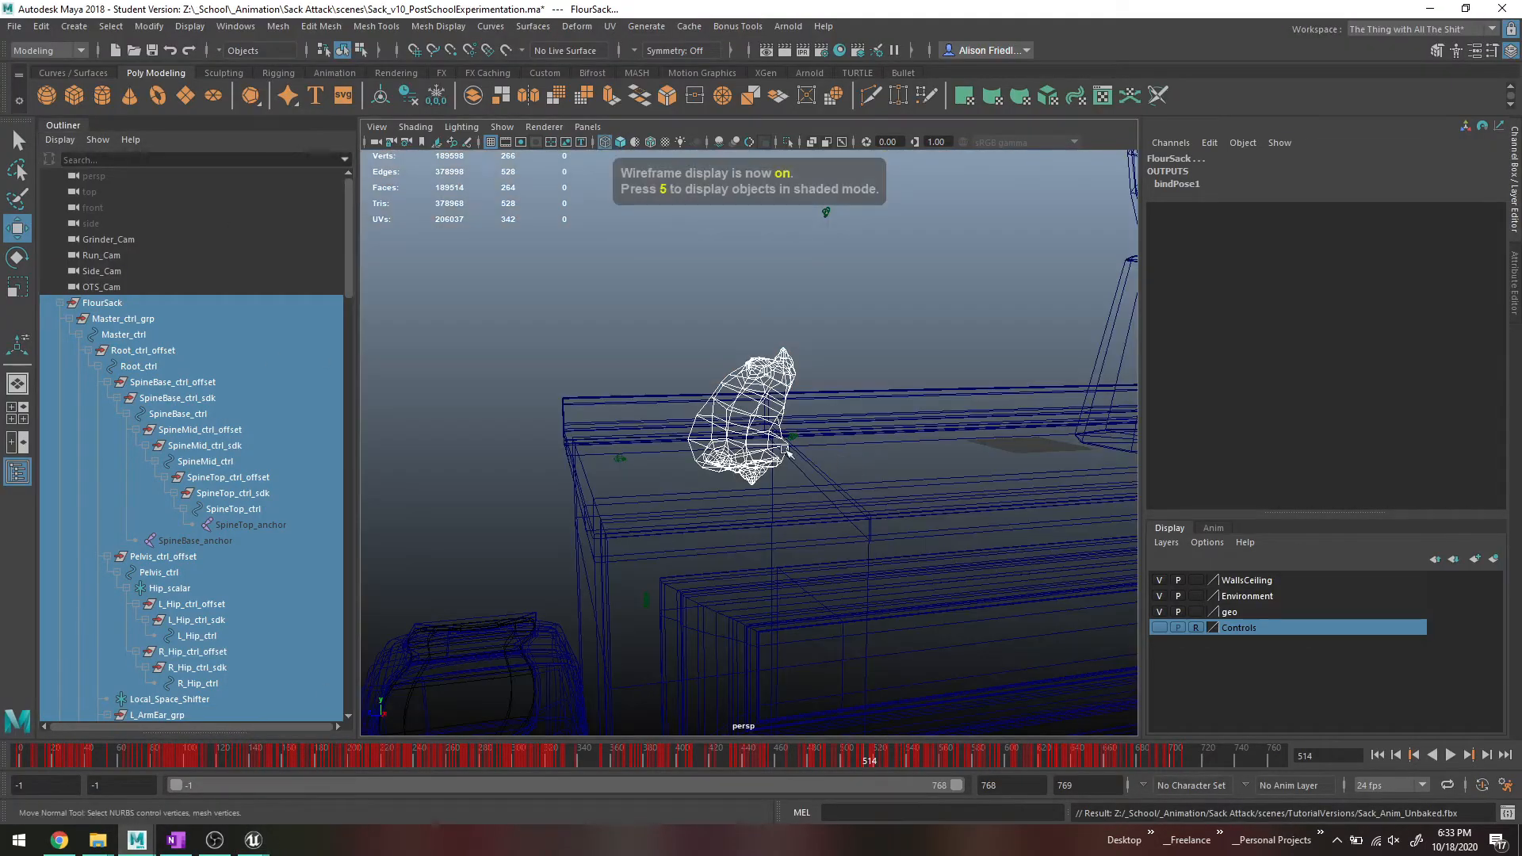
{"action": "scroll", "coordinate": [167, 476], "scroll_direction": "down", "scroll_amount": 15}
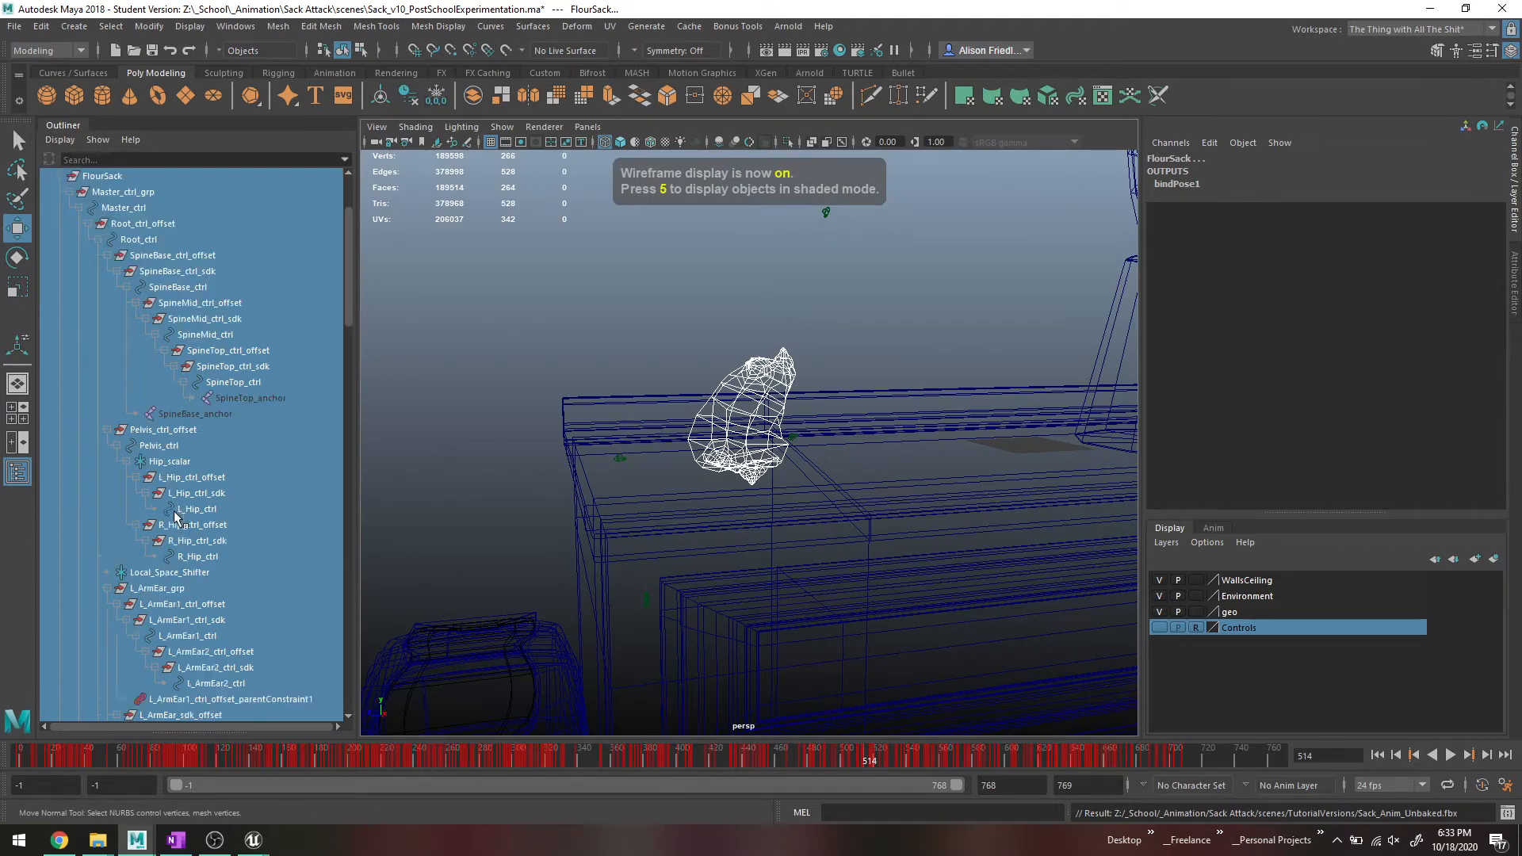
{"action": "left_click", "coordinate": [125, 398]}
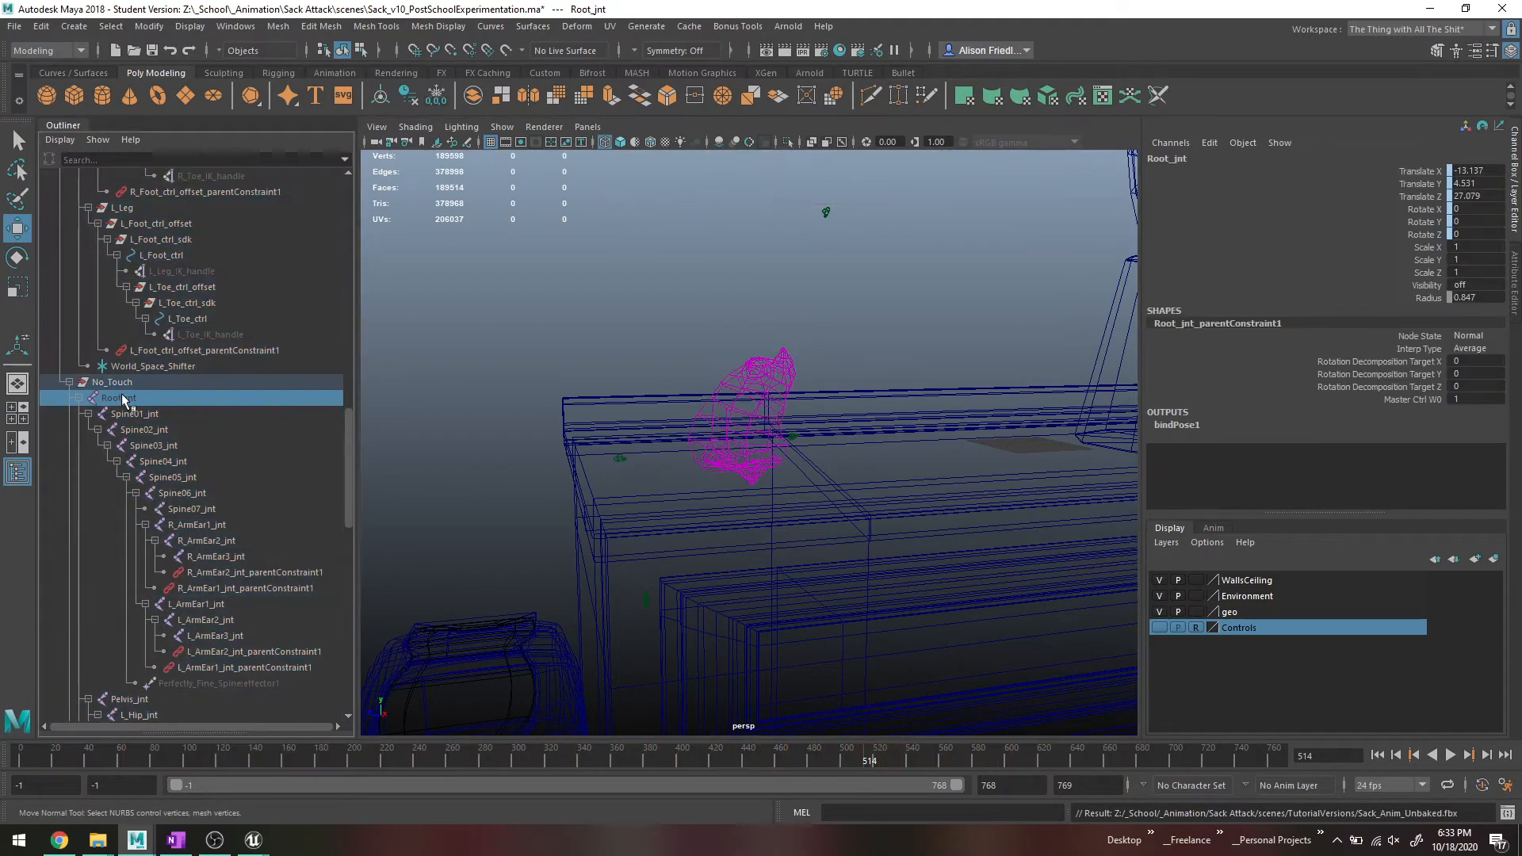
{"action": "key", "text": "shift+h"}
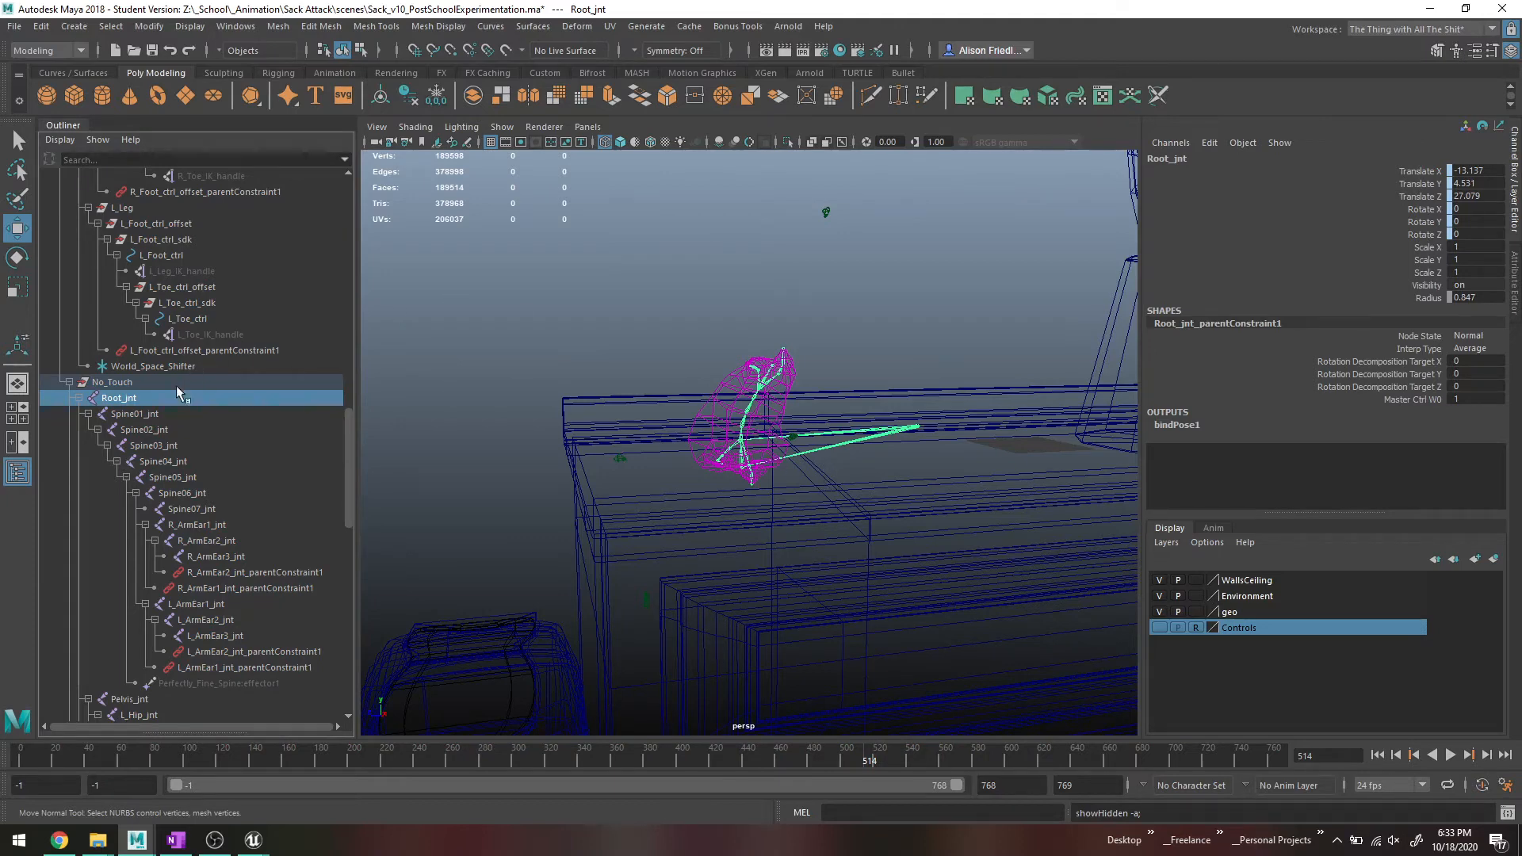
Select the sack's joint hierarchy from Root_jnt through R_Toe_jnt and check that all joints are included.
{"action": "scroll", "coordinate": [207, 550], "scroll_direction": "down", "scroll_amount": 8}
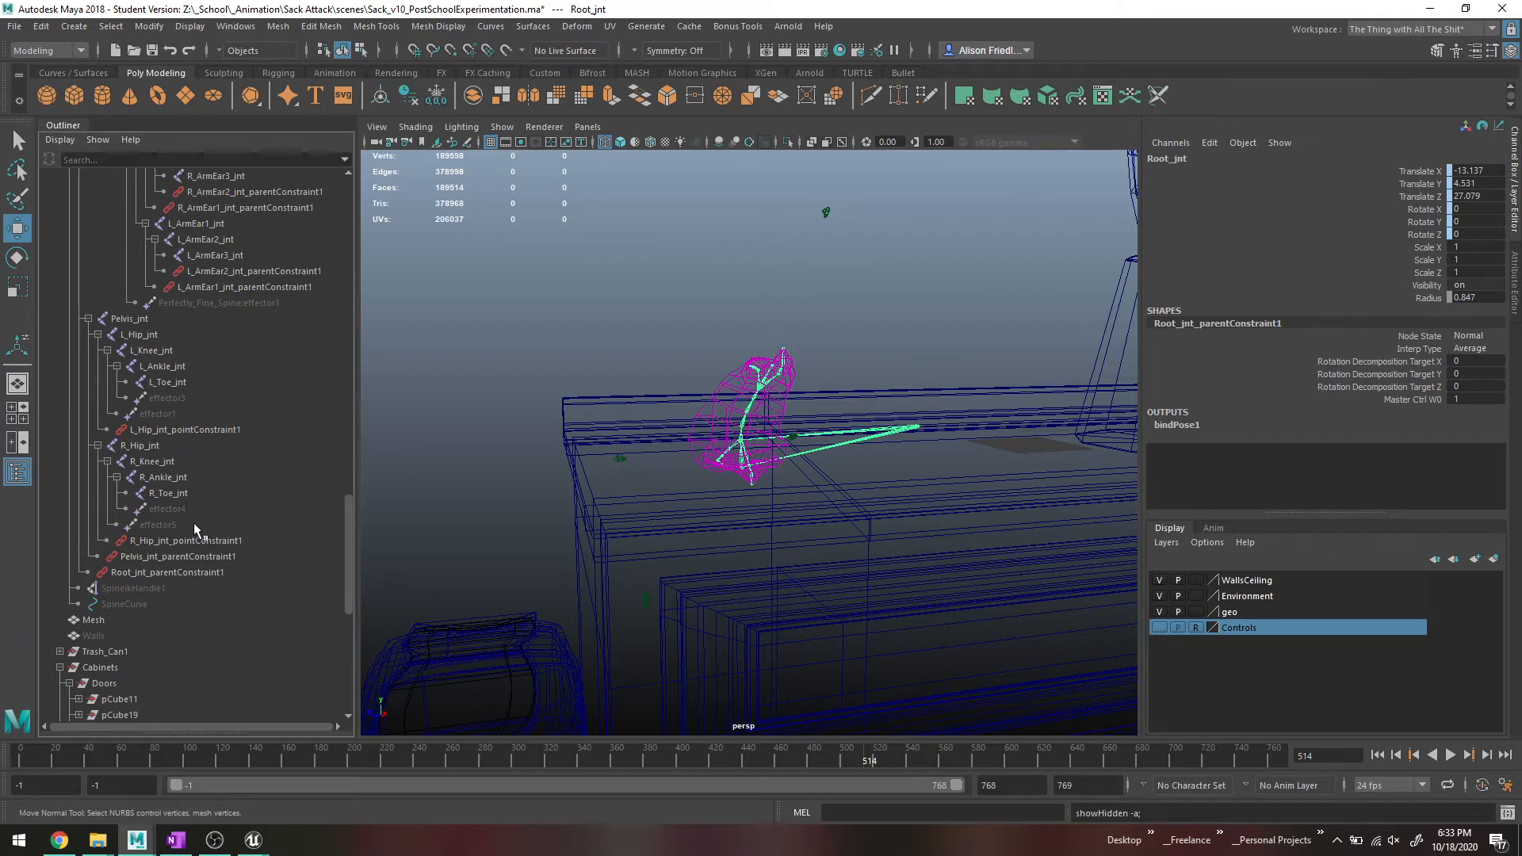
{"action": "left_click", "coordinate": [189, 492], "text": "shift"}
{"action": "scroll", "coordinate": [210, 477], "scroll_direction": "up", "scroll_amount": 3}
{"action": "scroll", "coordinate": [239, 464], "scroll_direction": "up", "scroll_amount": 6}
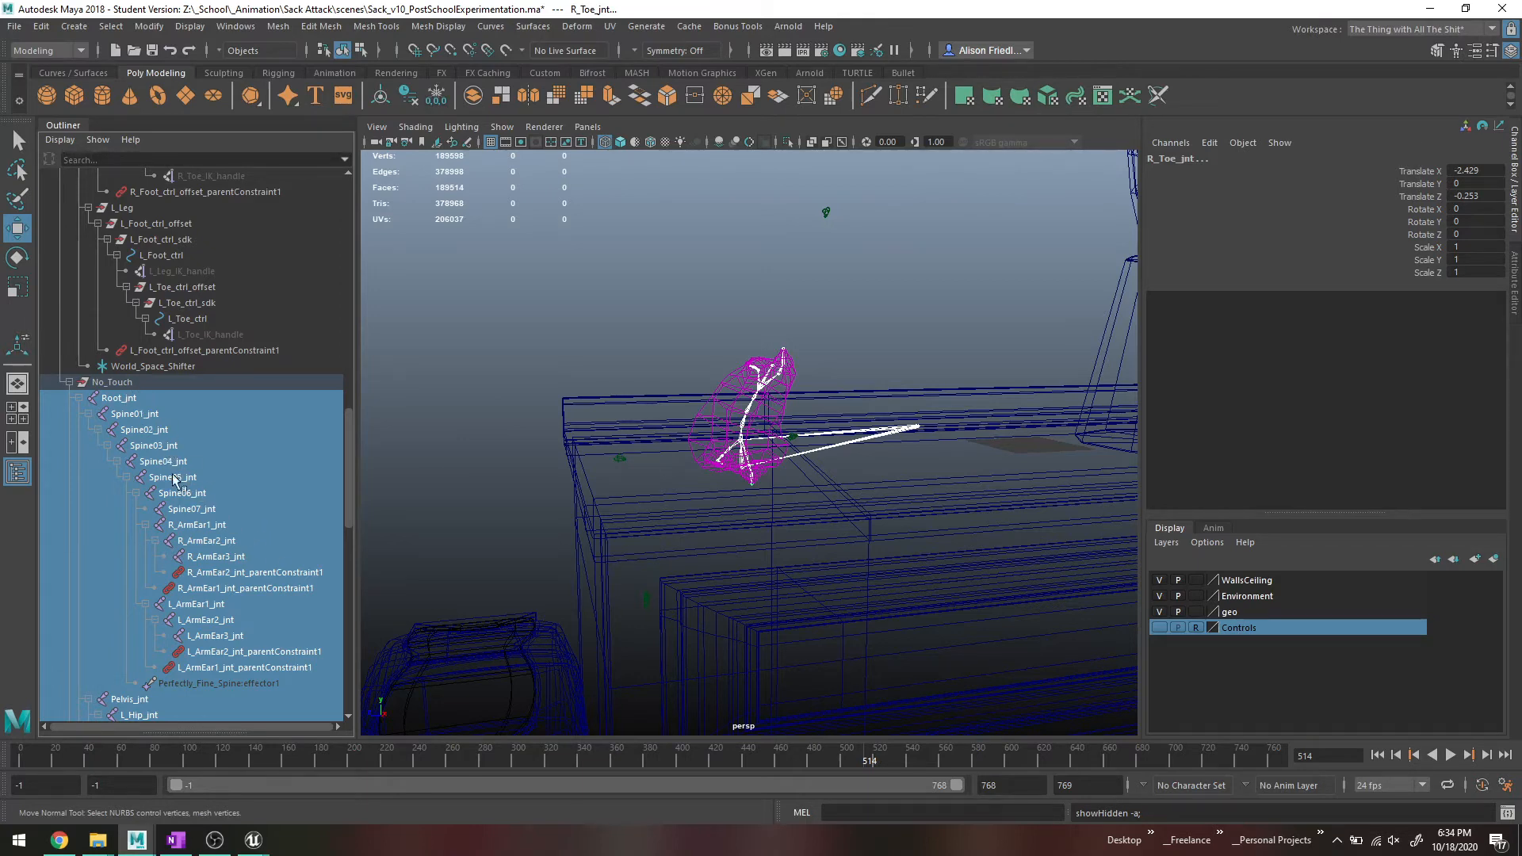
{"action": "scroll", "coordinate": [107, 409], "scroll_direction": "down", "scroll_amount": 5}
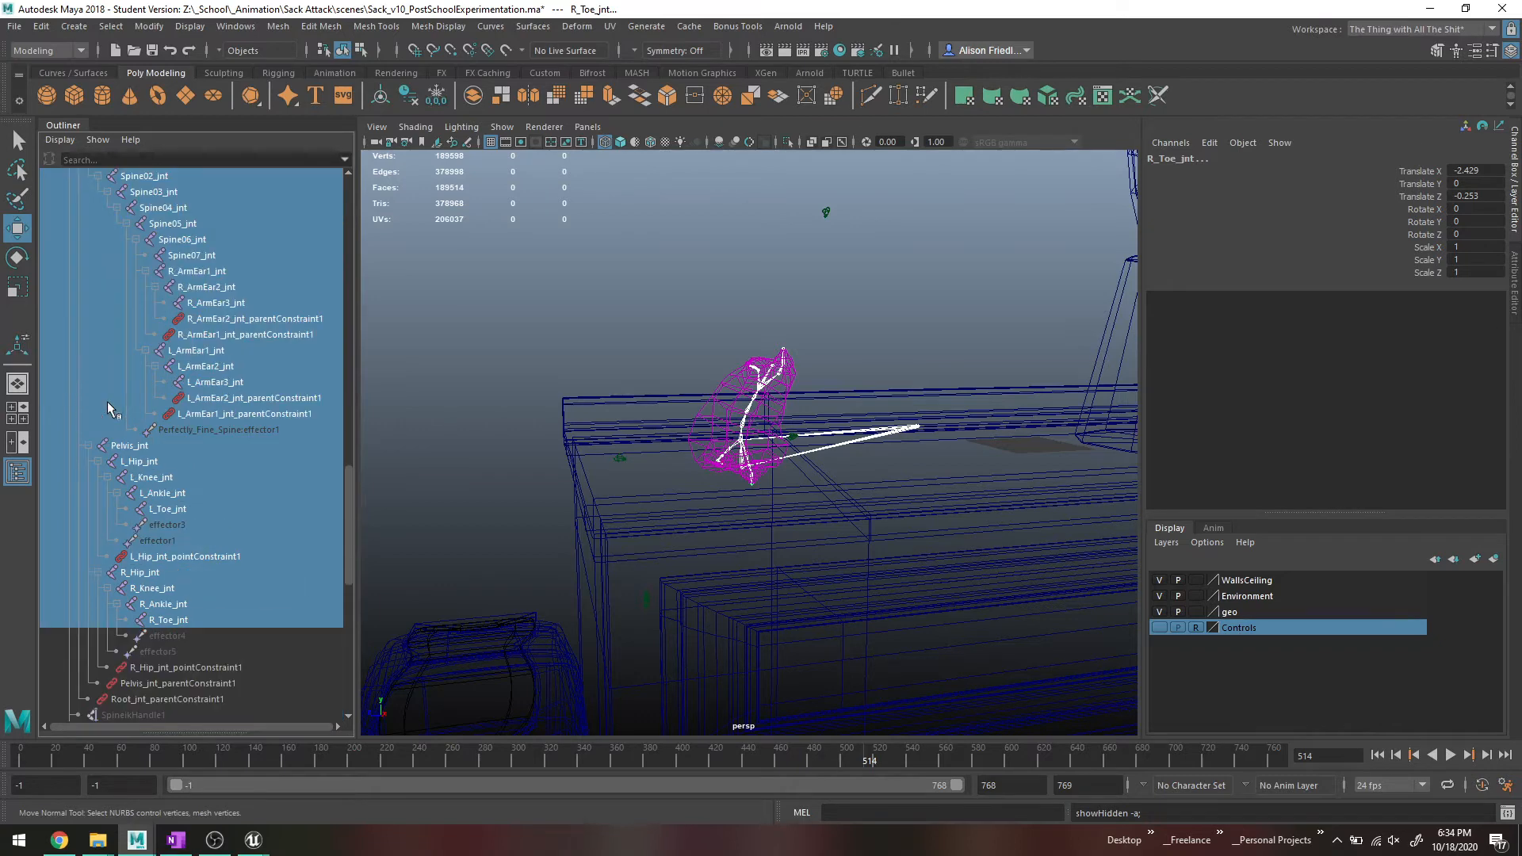
{"action": "scroll", "coordinate": [108, 404], "scroll_direction": "up", "scroll_amount": 8}
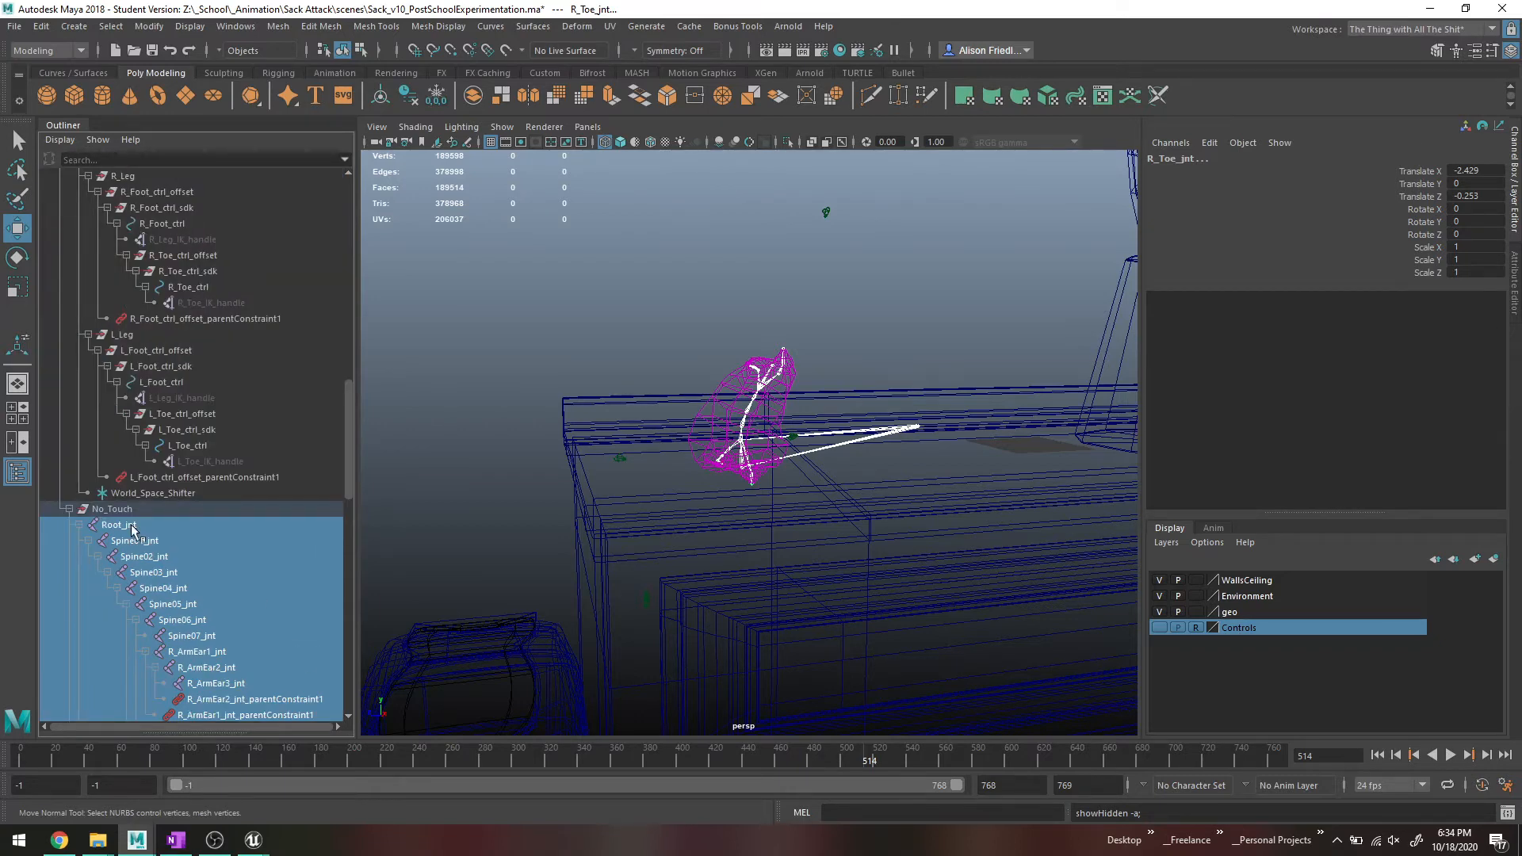
{"action": "scroll", "coordinate": [140, 382], "scroll_direction": "down", "scroll_amount": 5}
{"action": "scroll", "coordinate": [145, 476], "scroll_direction": "down", "scroll_amount": 5}
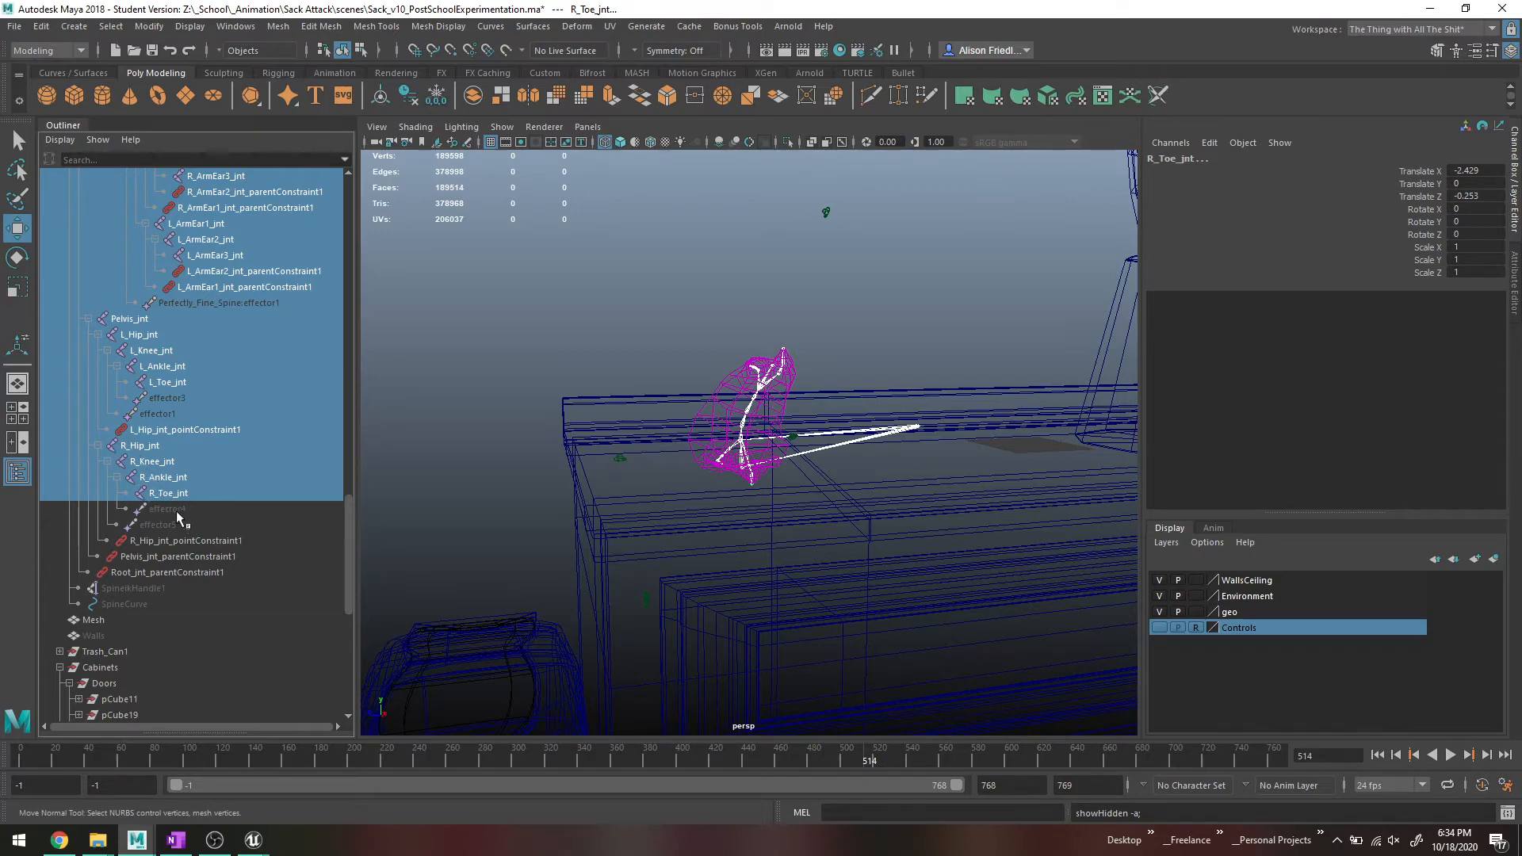
Switch to the Animation menu set and open the Bake Simulation options for the selected joints.
{"action": "left_click", "coordinate": [69, 52]}
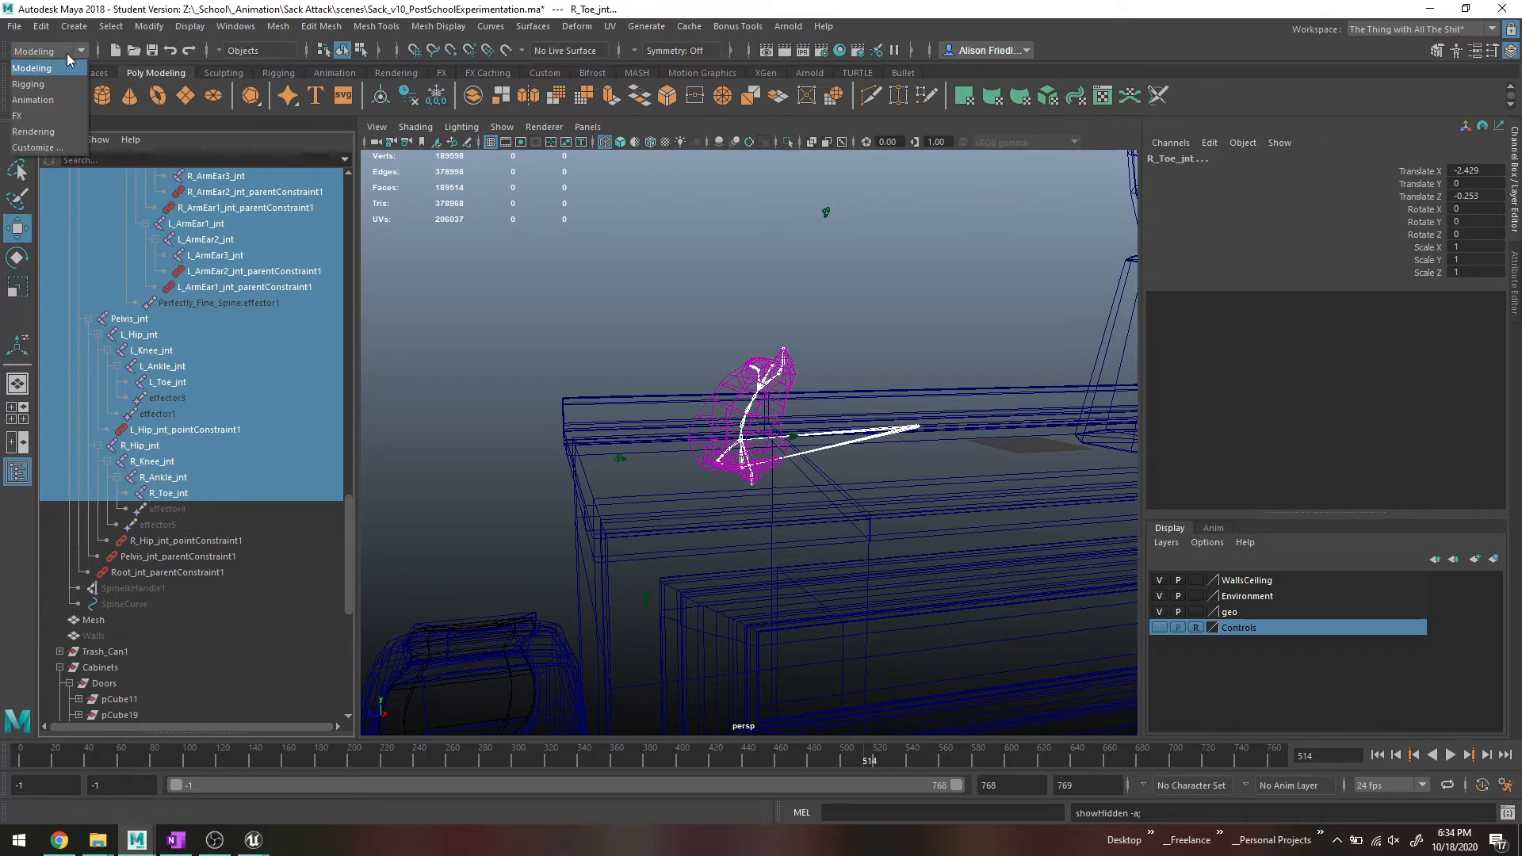
{"action": "left_click", "coordinate": [80, 100]}
{"action": "left_click", "coordinate": [277, 30]}
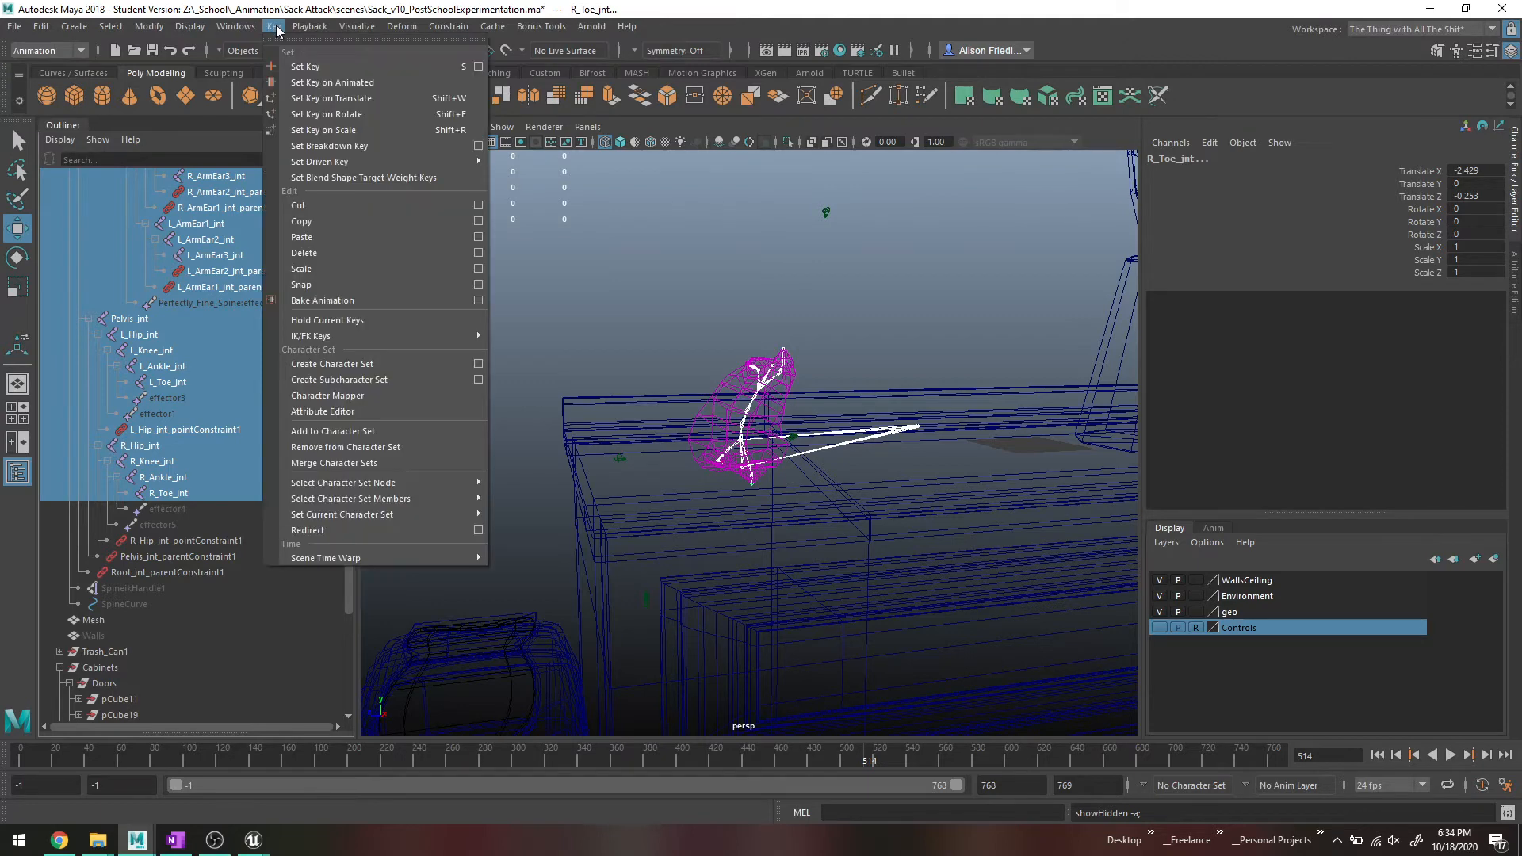
{"action": "left_click", "coordinate": [478, 300]}
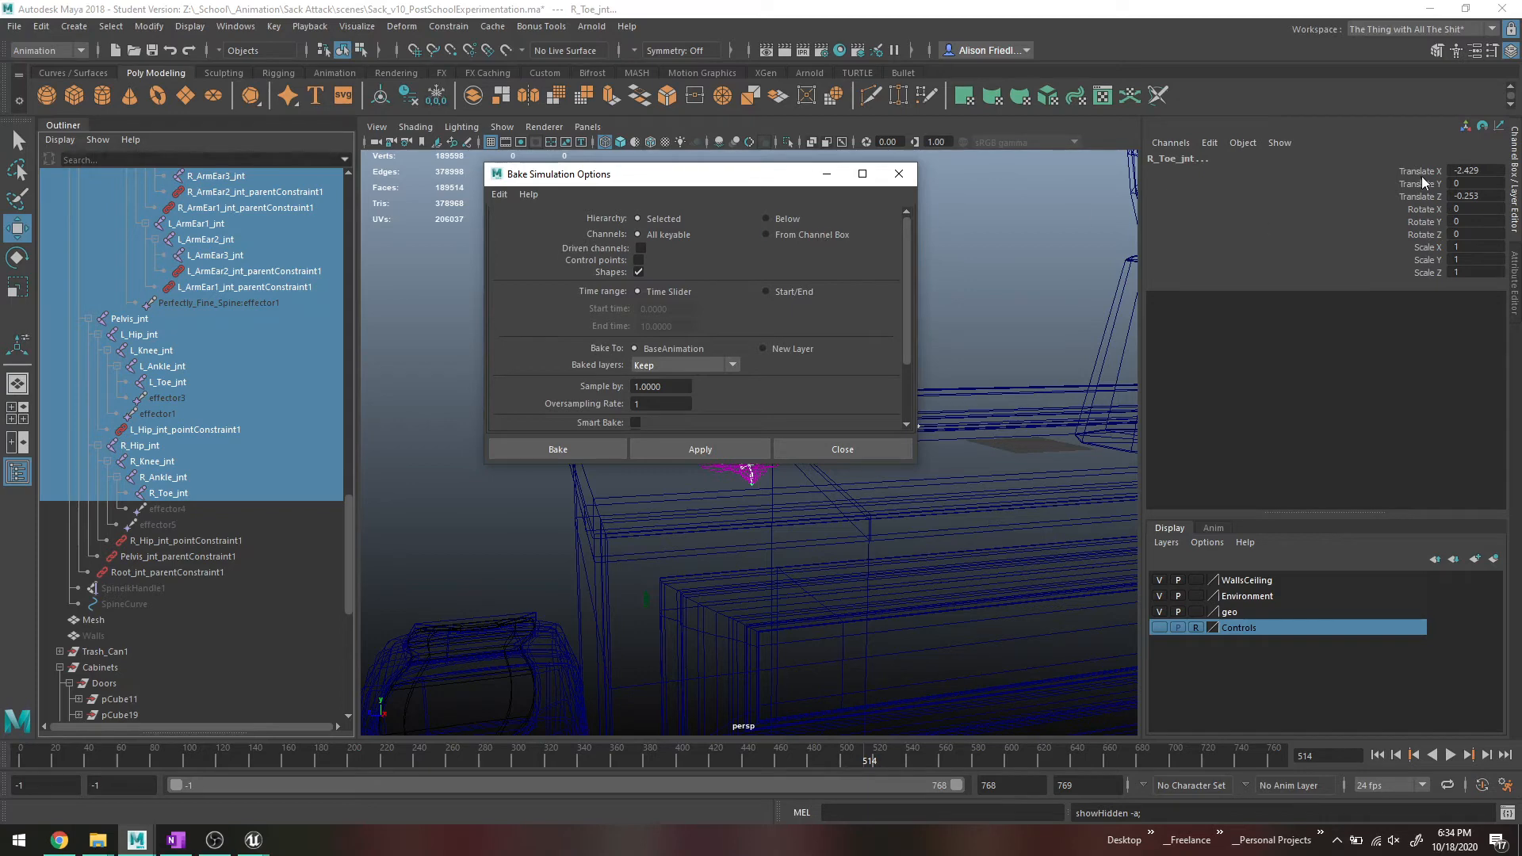
Try baking only the Translate channels from the Channel Box and a Start/End range, and return to All keyable and Time Slider.
{"action": "left_click_drag", "start_coordinate": [1423, 171], "coordinate": [1423, 200]}
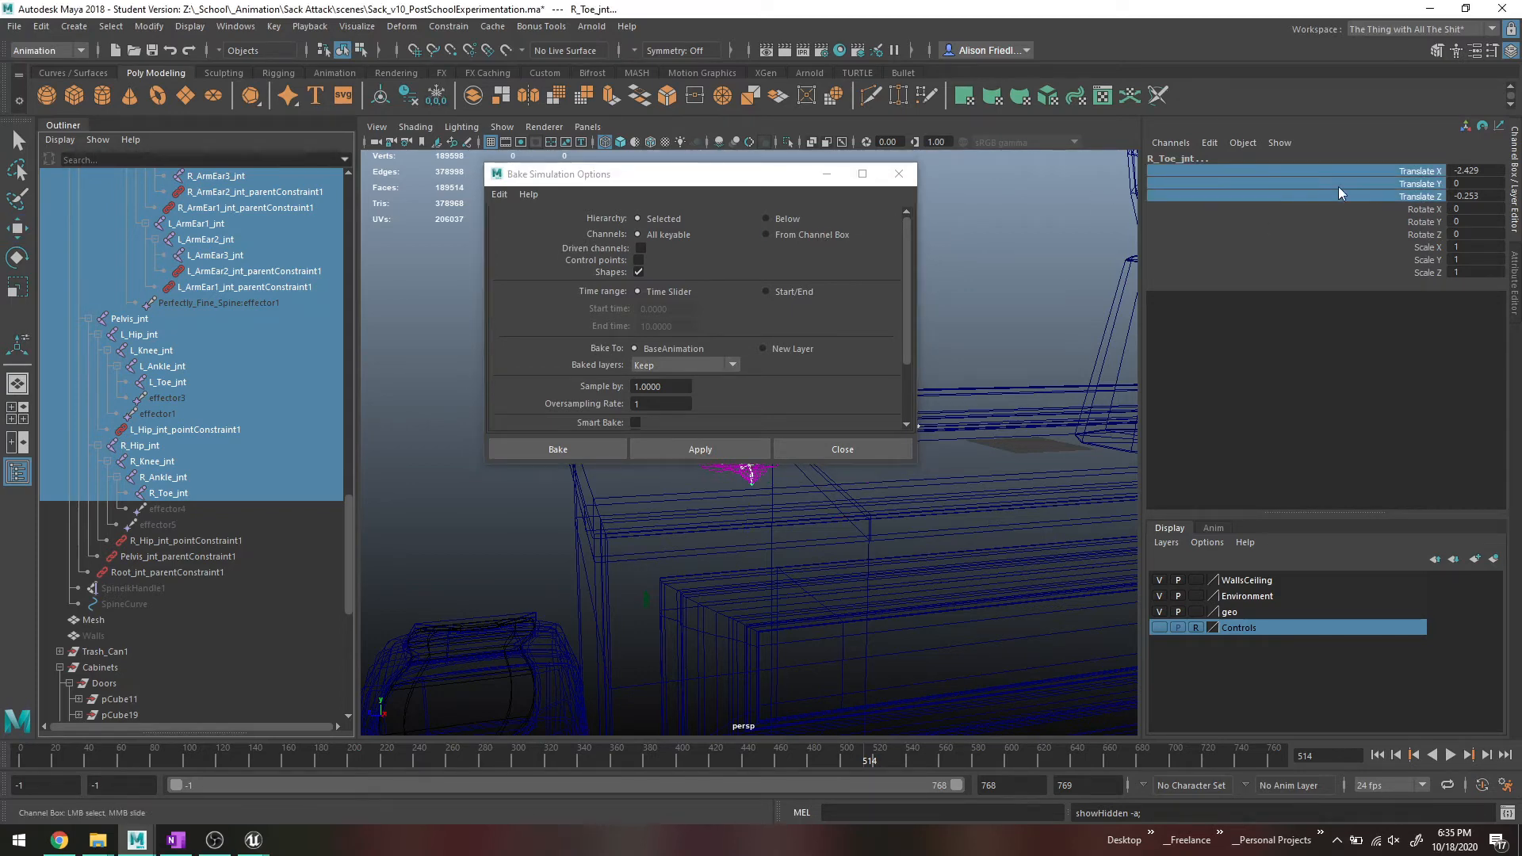
{"action": "left_click", "coordinate": [763, 234]}
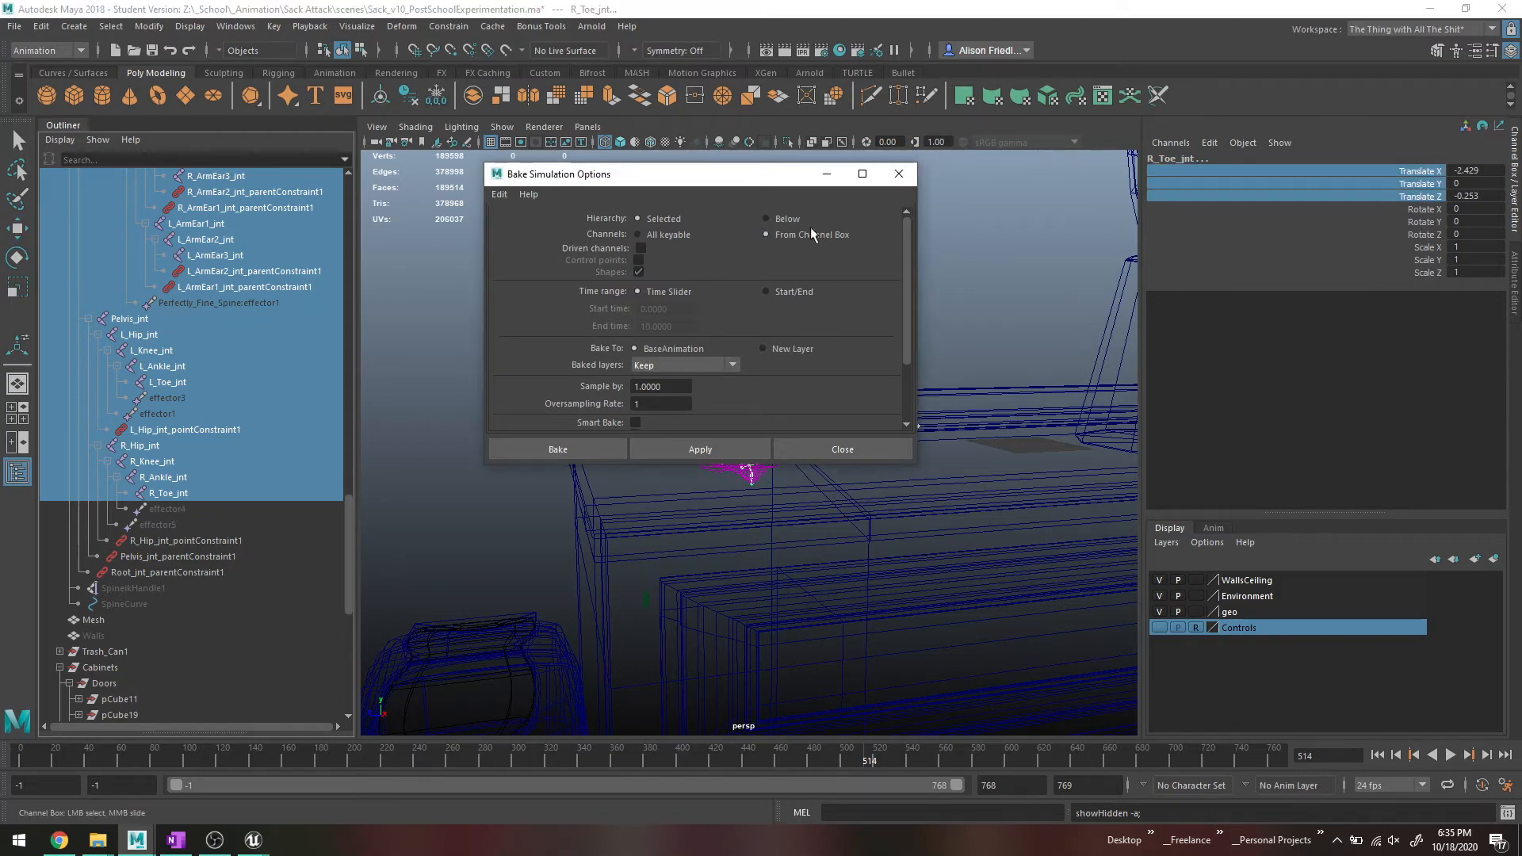
{"action": "left_click", "coordinate": [668, 235]}
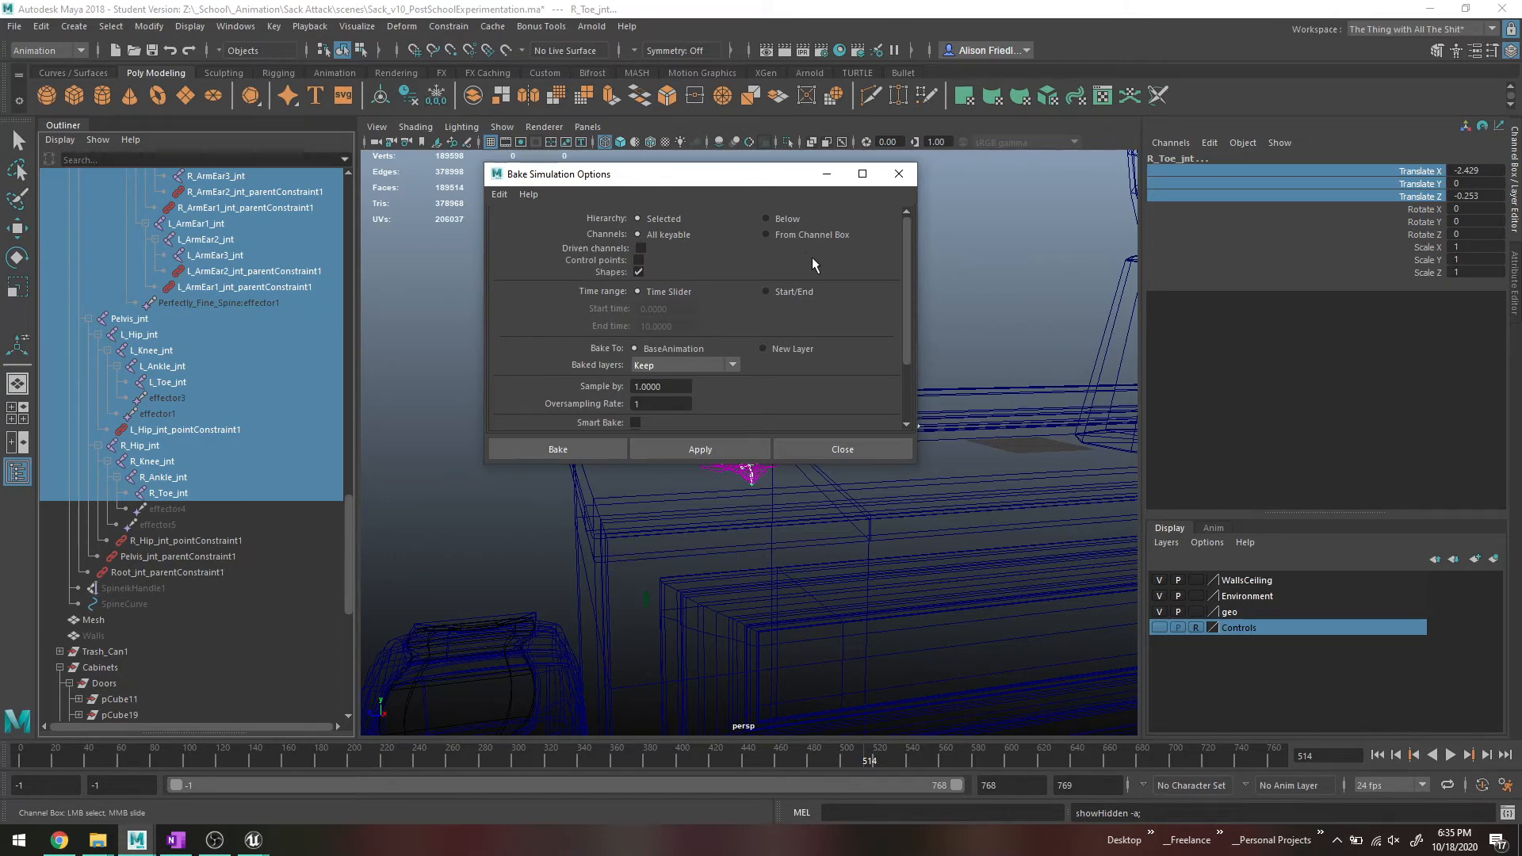
{"action": "left_click", "coordinate": [767, 291]}
{"action": "left_click", "coordinate": [673, 293]}
Bake all keyable channels of the selected joints over the Time Slider range to BaseAnimation, and minimize the options window.
{"action": "left_click", "coordinate": [1213, 528]}
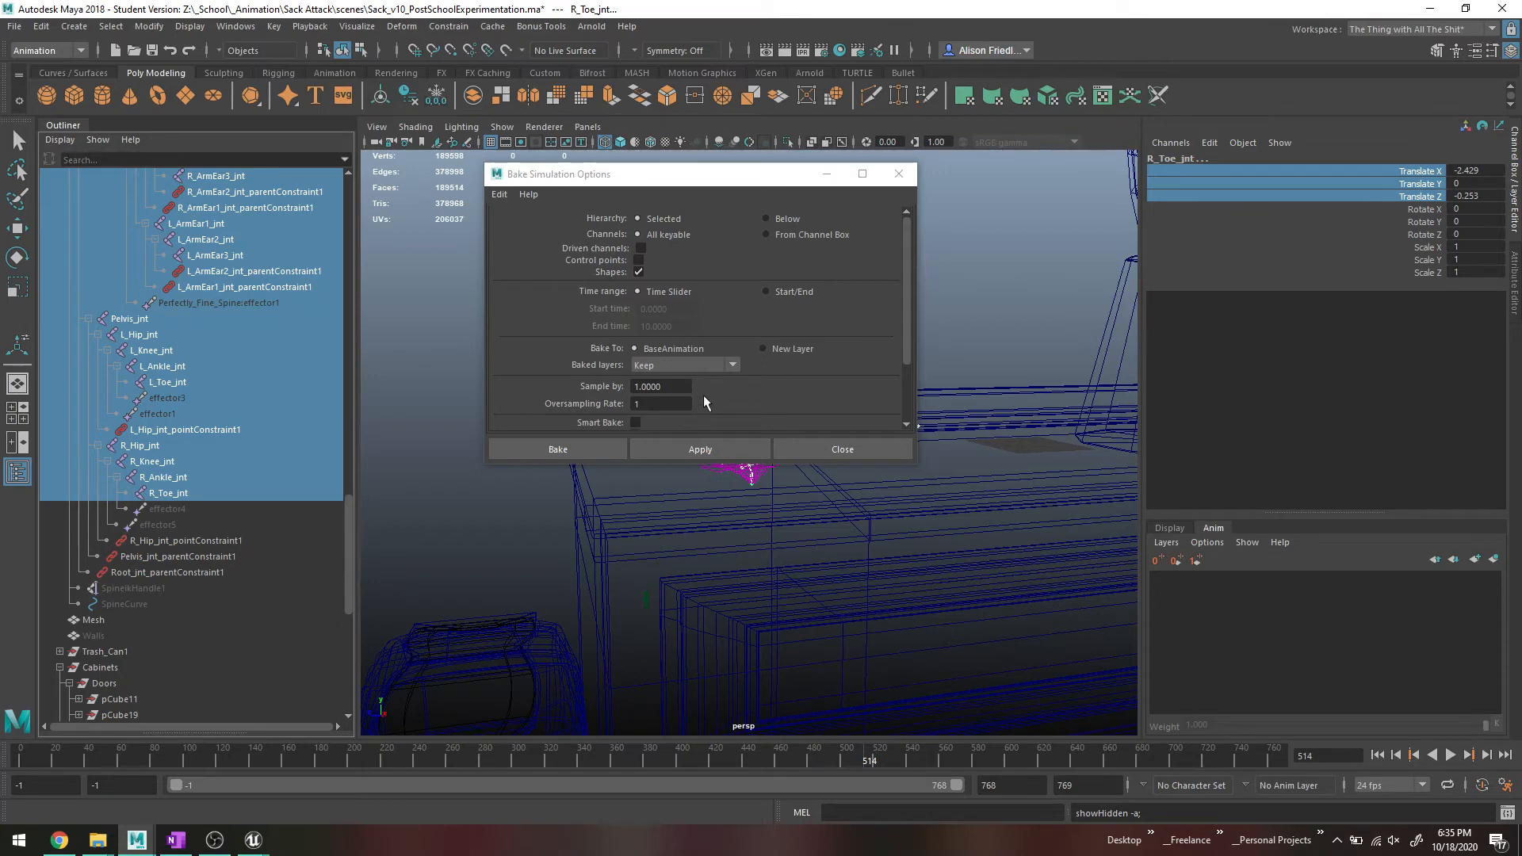
{"action": "scroll", "coordinate": [704, 402], "scroll_direction": "down", "scroll_amount": 1}
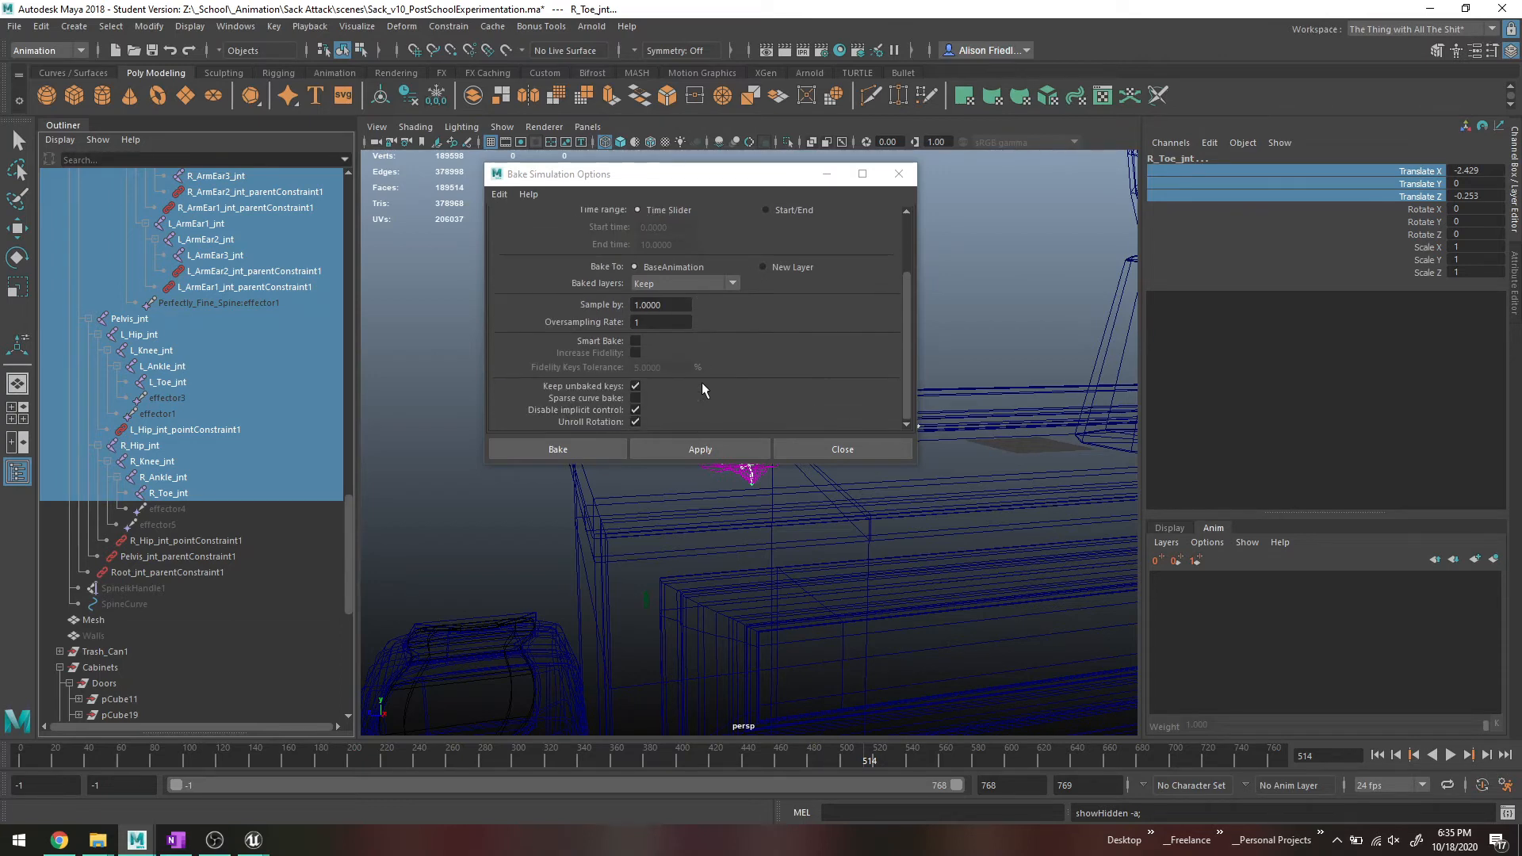
{"action": "left_click", "coordinate": [677, 449]}
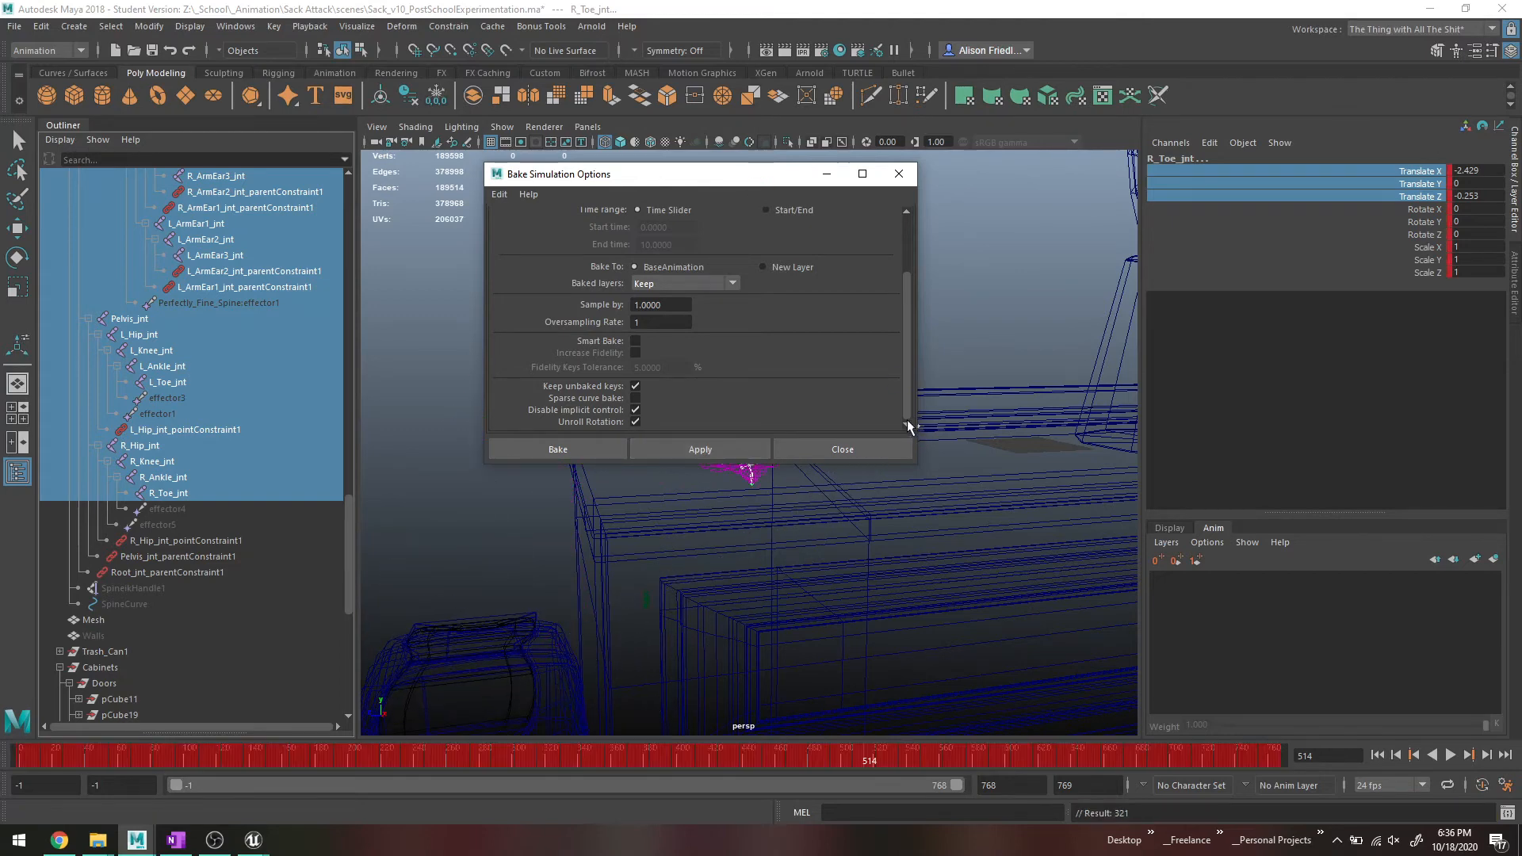
{"action": "left_click", "coordinate": [827, 174]}
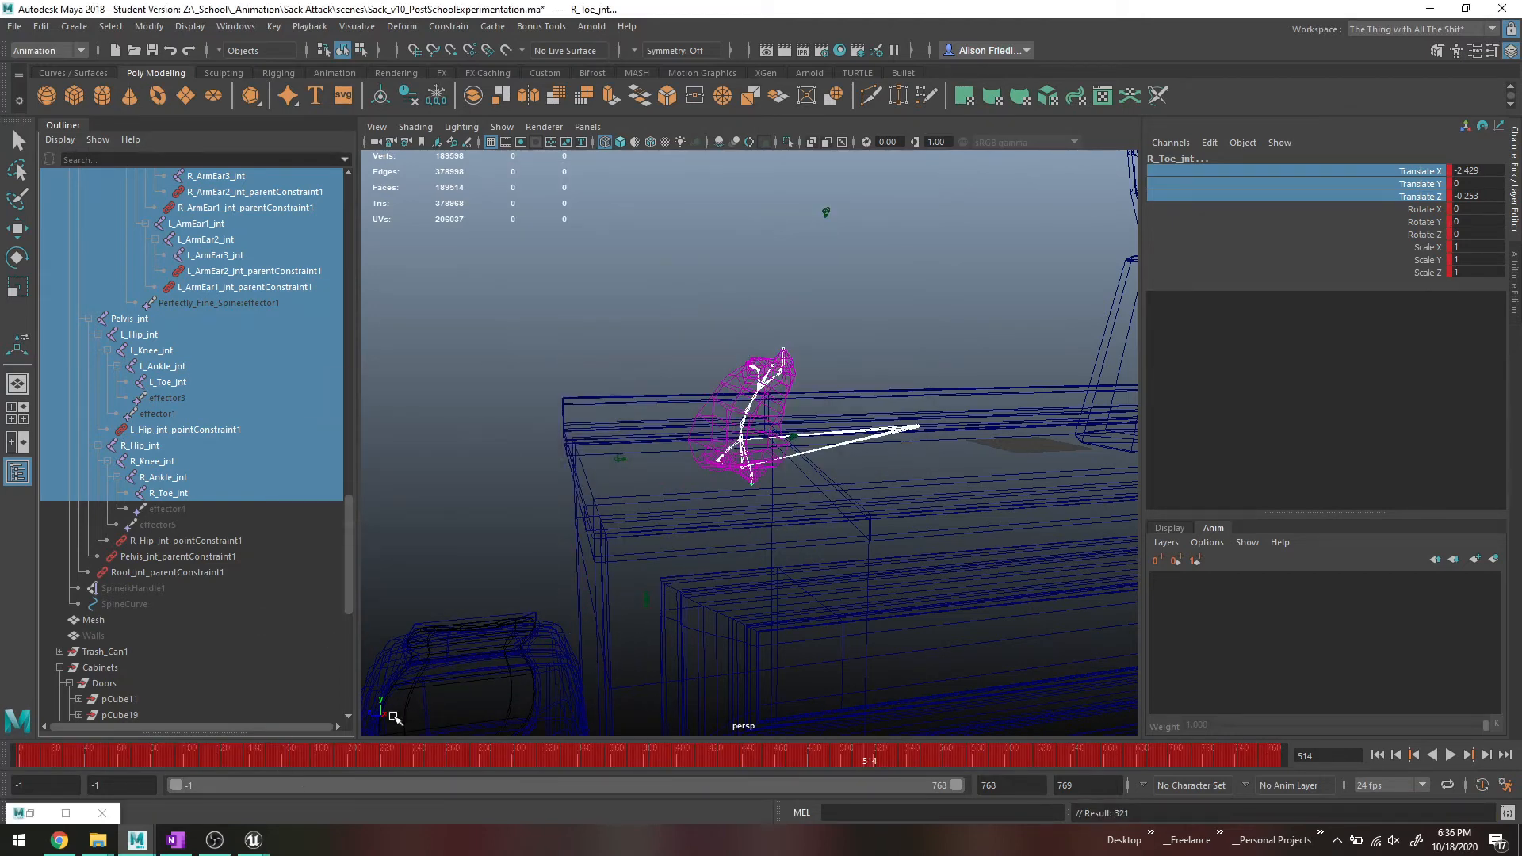
Check the baked keys on Root_jnt and the left leg joints, and inspect the Mesh object.
{"action": "left_click", "coordinate": [836, 450]}
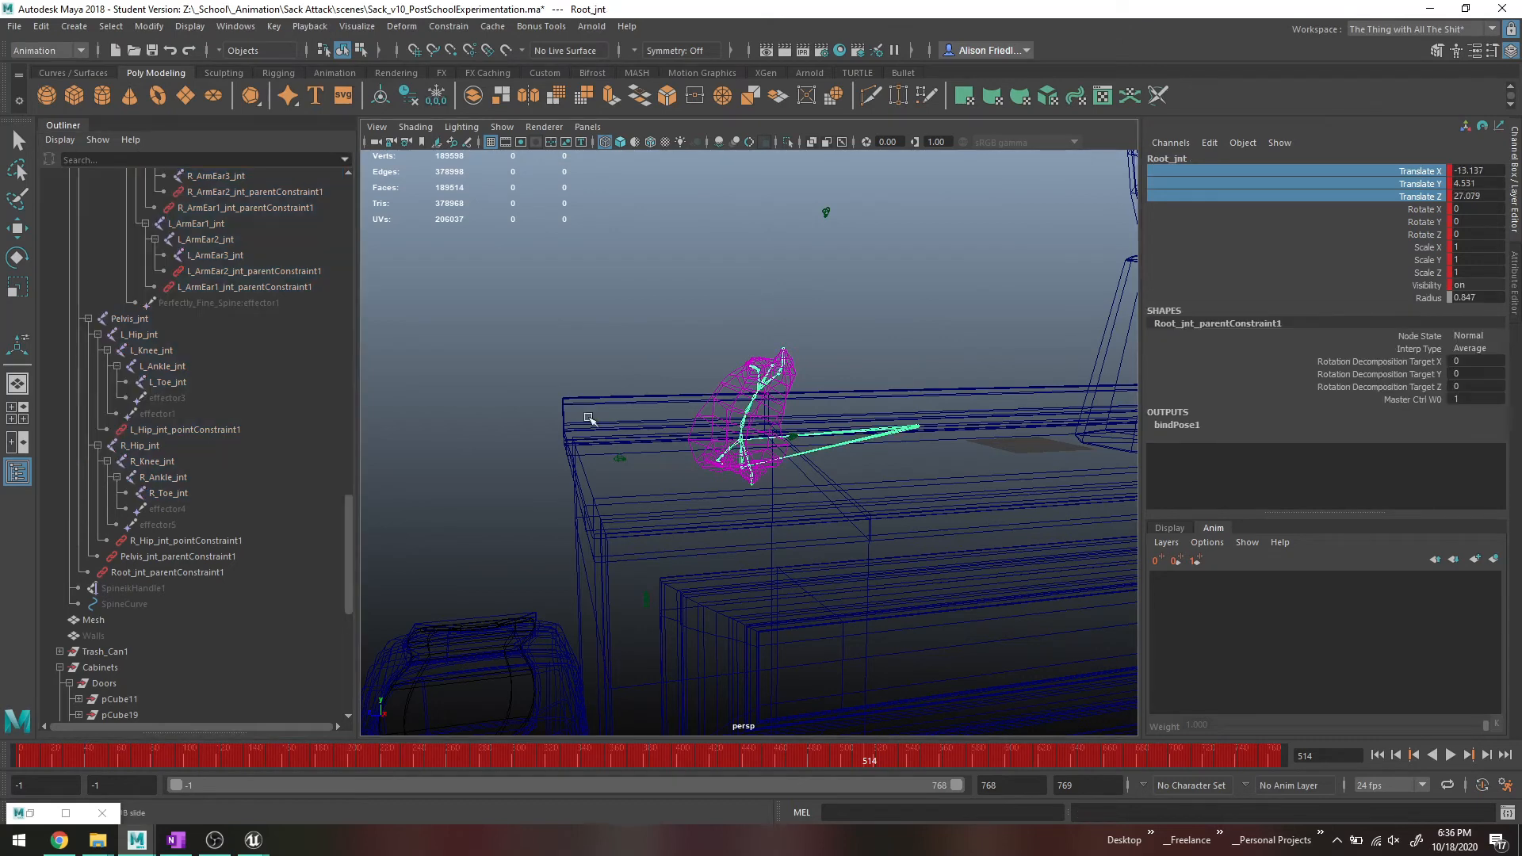
{"action": "left_click", "coordinate": [165, 382]}
{"action": "left_click", "coordinate": [148, 350]}
{"action": "left_click", "coordinate": [161, 335]}
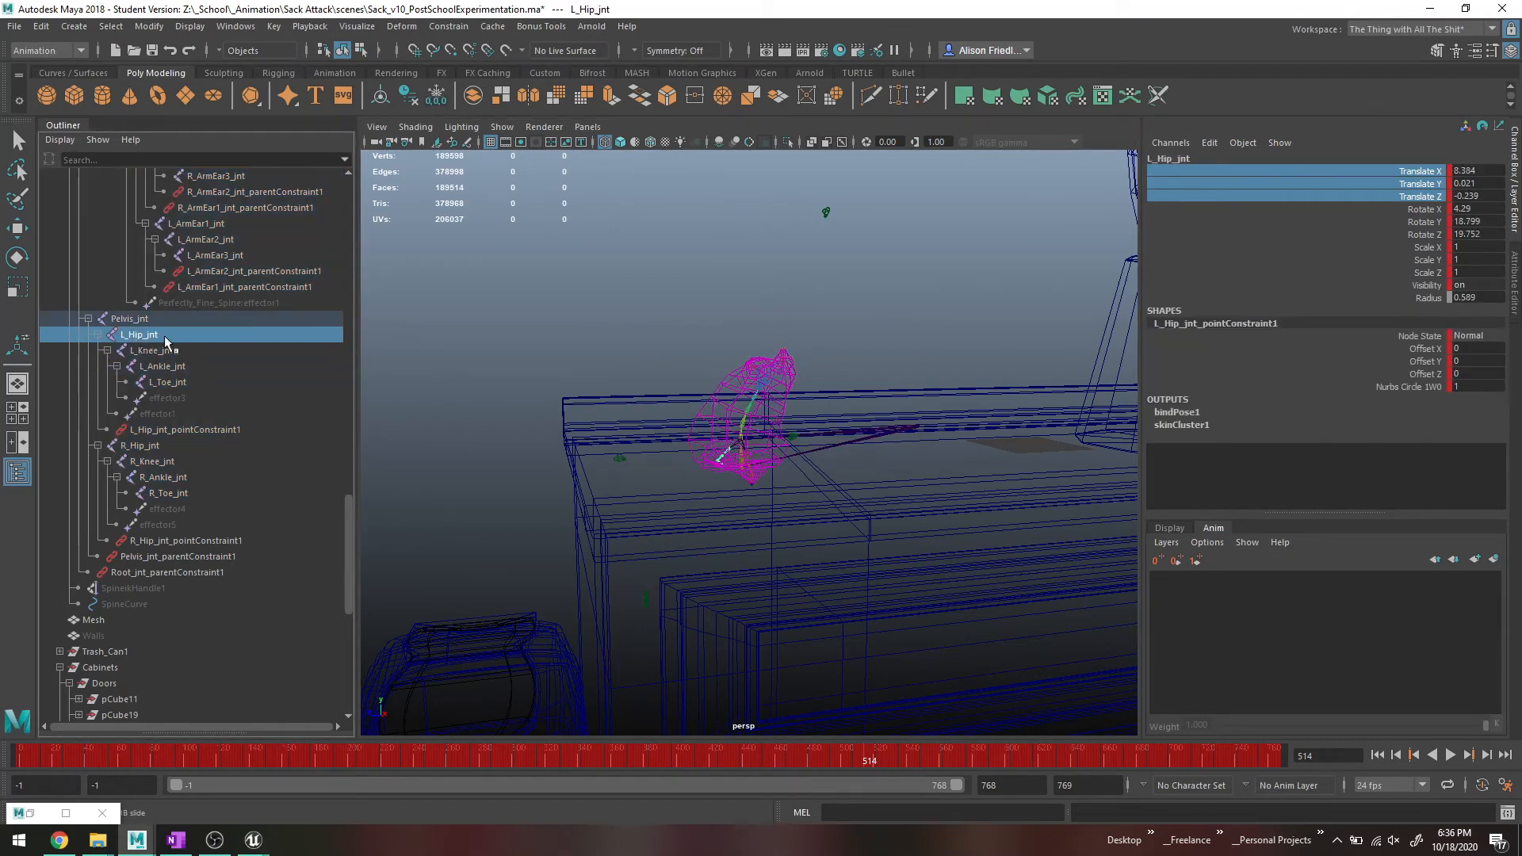
{"action": "left_click", "coordinate": [107, 617]}
Select the entire FlourSack hierarchy and open Export Selection for it.
{"action": "scroll", "coordinate": [108, 615], "scroll_direction": "up", "scroll_amount": 20}
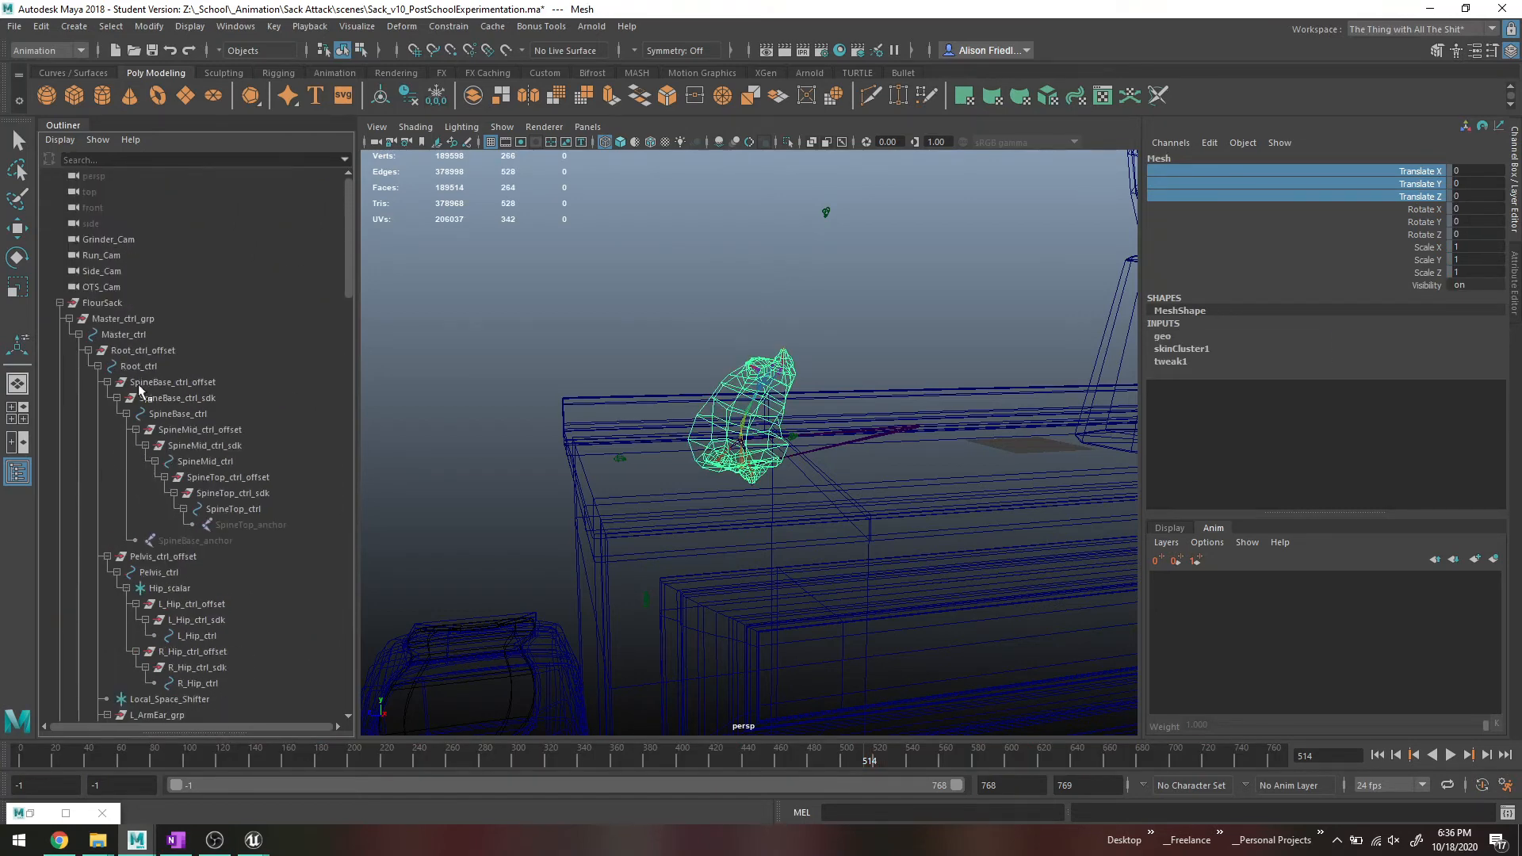
{"action": "left_click", "coordinate": [126, 306]}
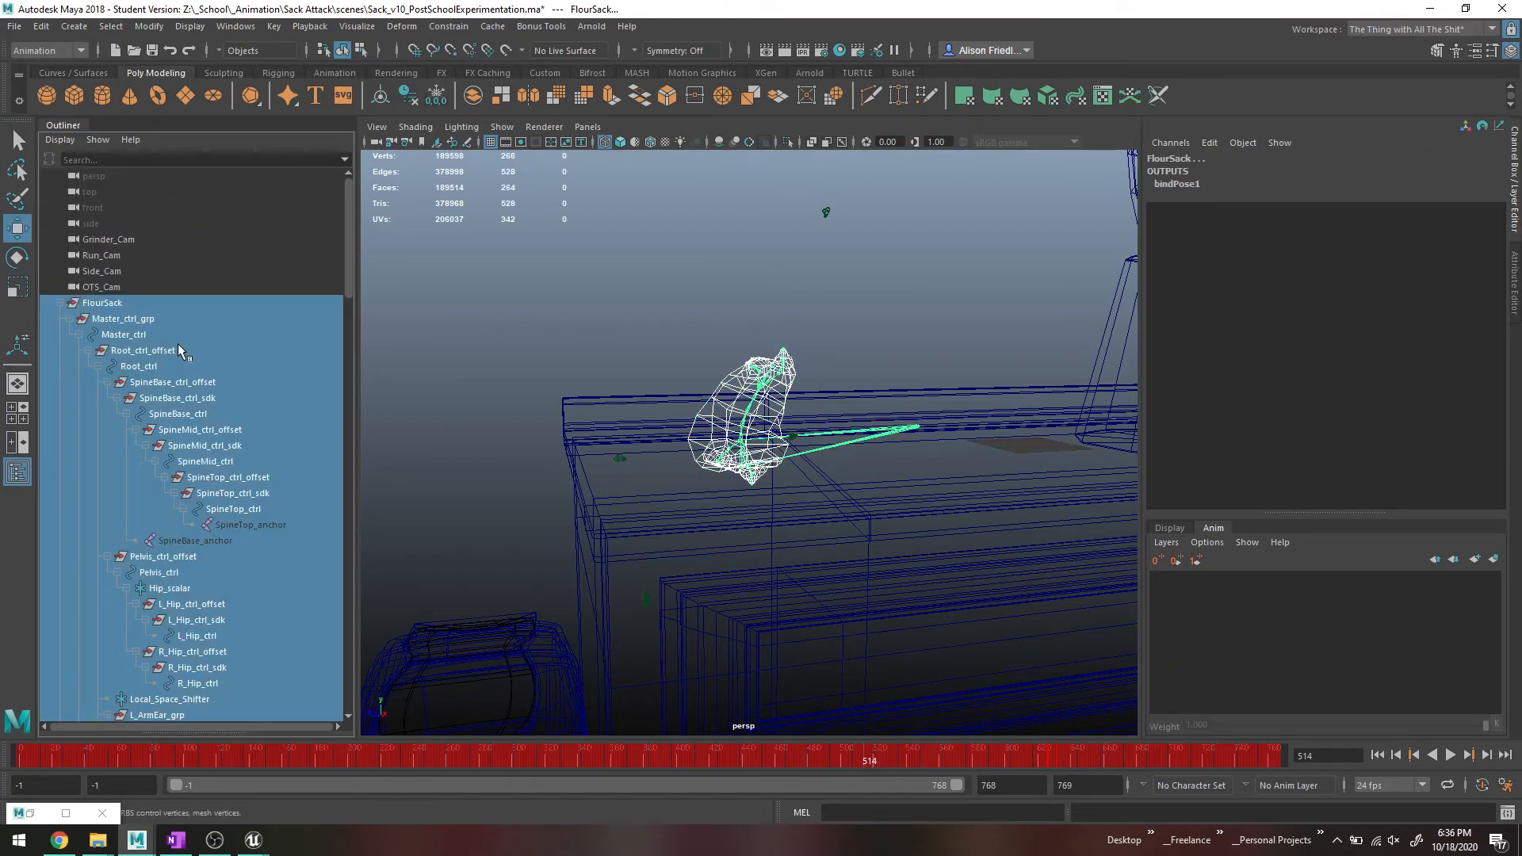
{"action": "left_click", "coordinate": [15, 26]}
{"action": "left_click", "coordinate": [98, 250]}
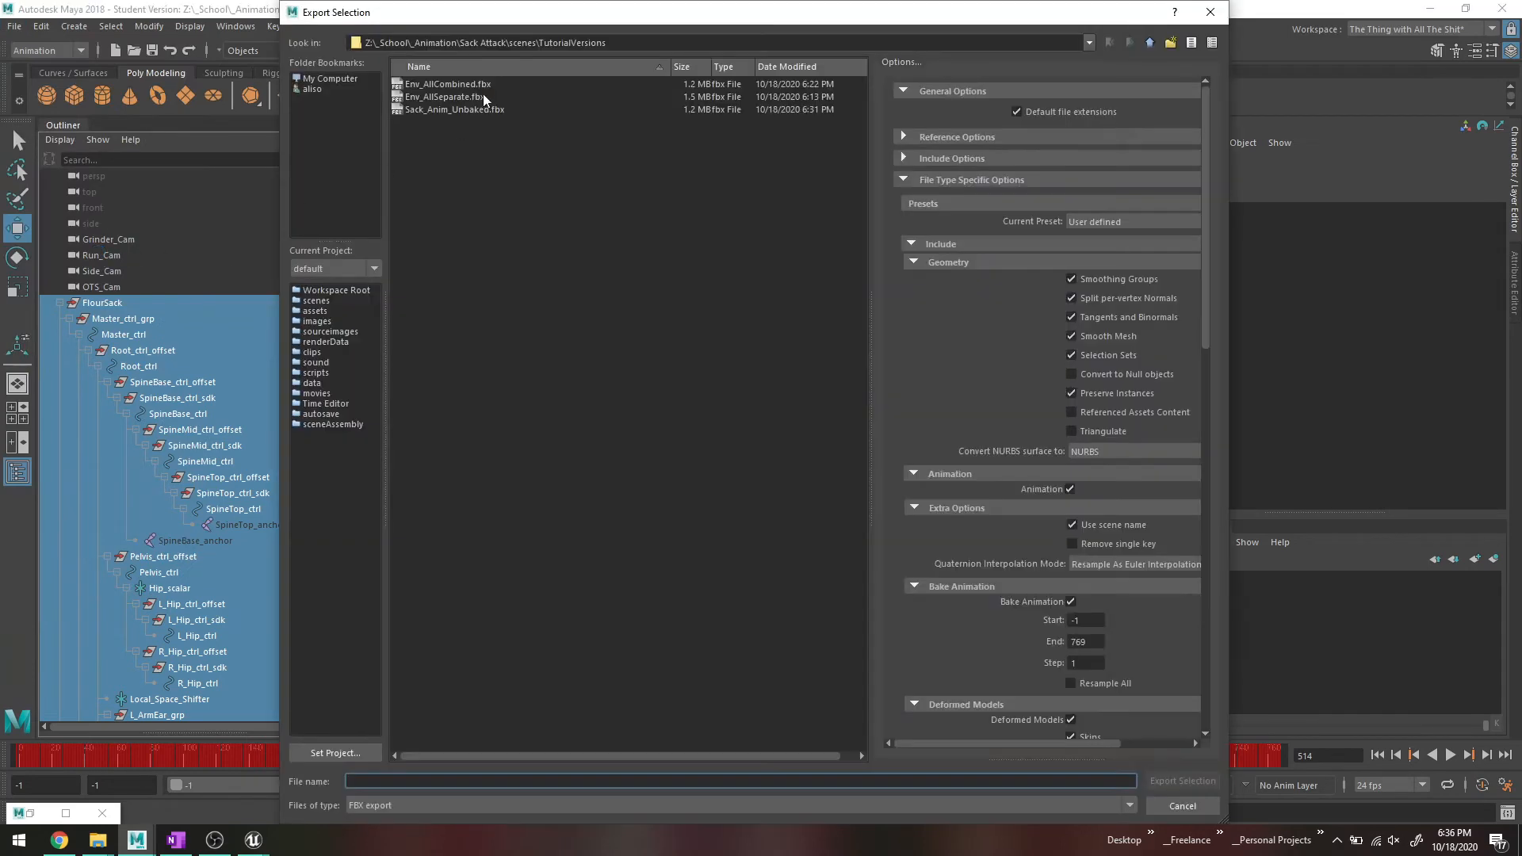
Export the selection as Sack_Anim_Baked.fbx in the TutorialVersions folder, and dismiss the export warnings.
{"action": "left_click", "coordinate": [463, 109]}
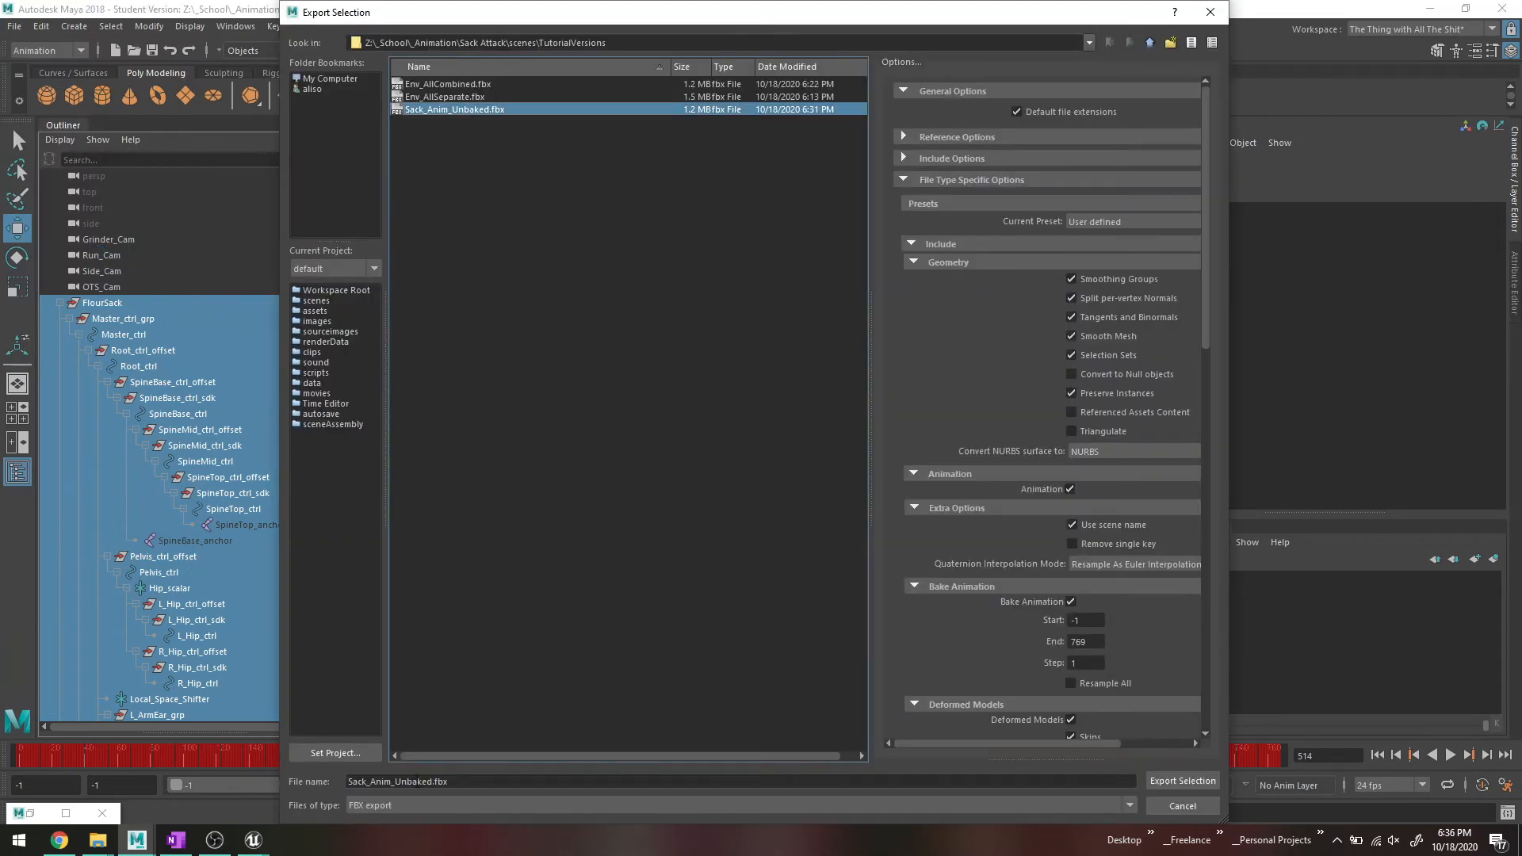
{"action": "left_click", "coordinate": [409, 781]}
{"action": "key", "text": "BackSpace"}
{"action": "key", "text": "BackSpace"}
{"action": "key", "text": "BackSpace"}
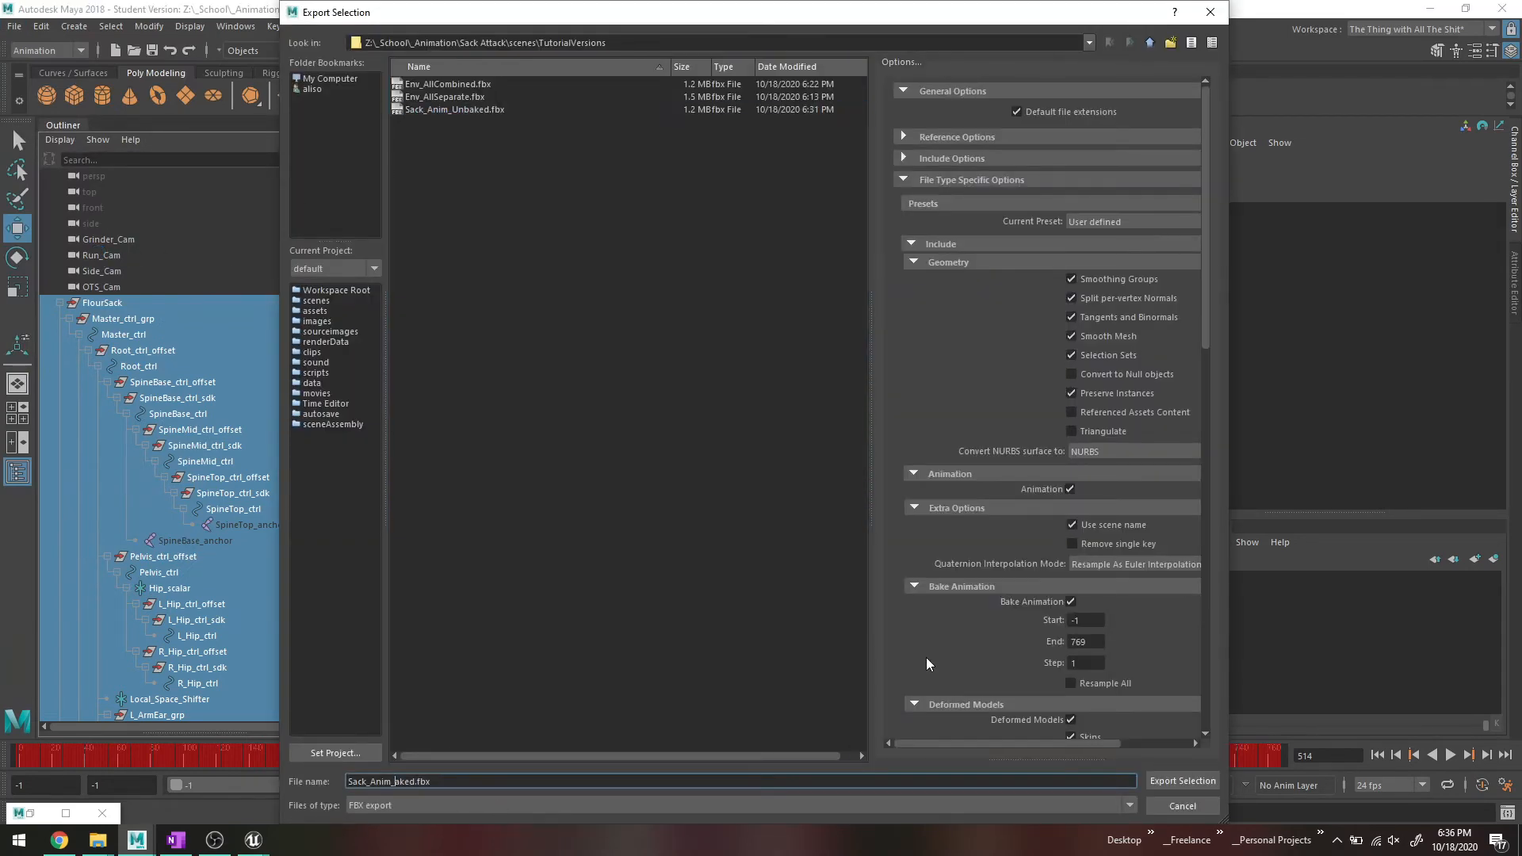
{"action": "left_click", "coordinate": [1172, 781]}
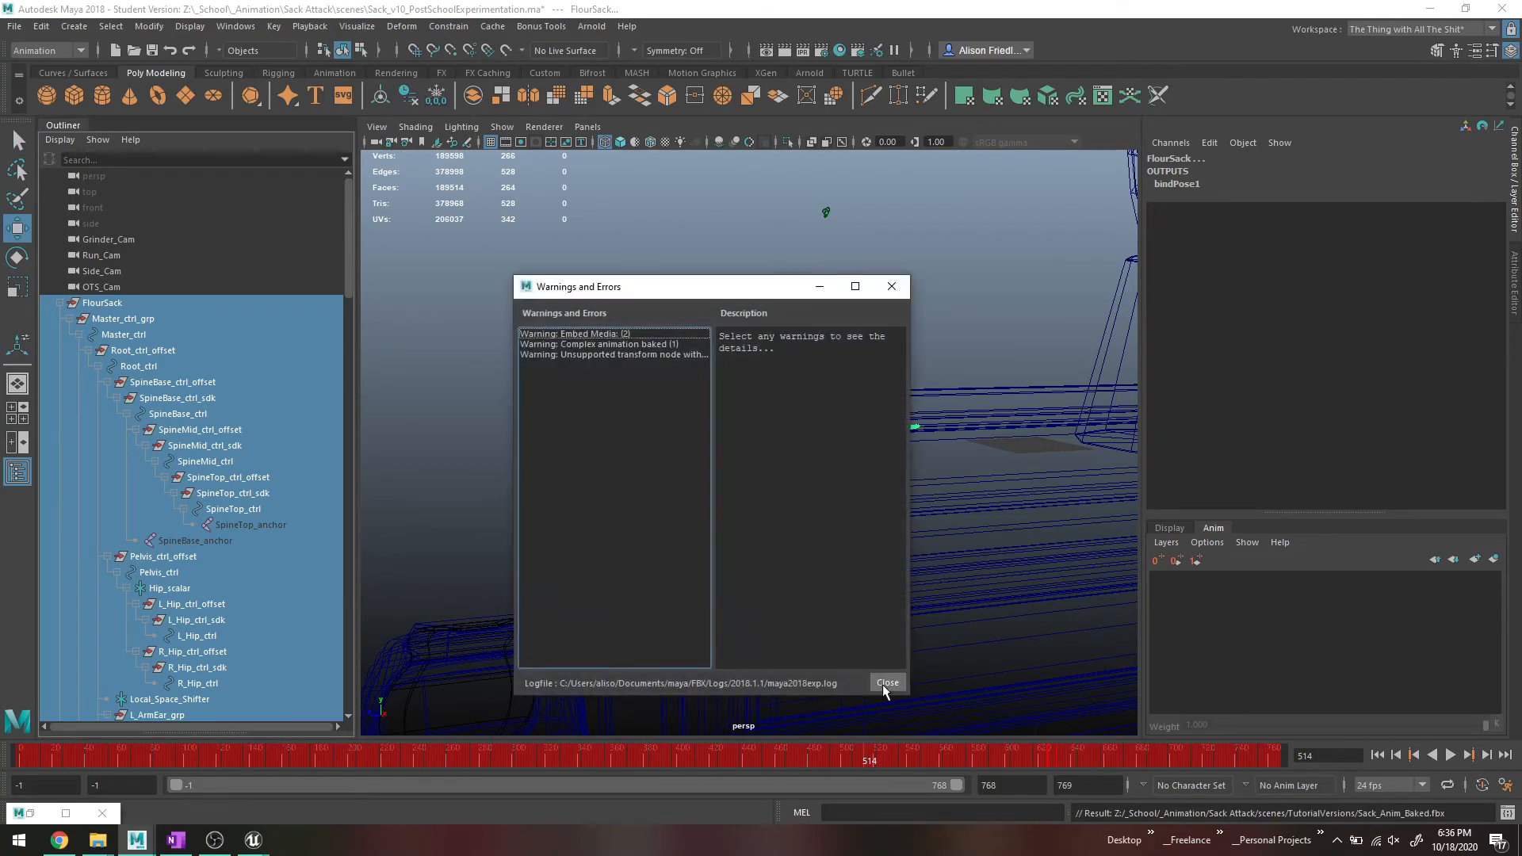
{"action": "left_click", "coordinate": [885, 683]}
Switch to Unreal Editor, watch the Sack_Anim_Unbaked_Anim animation, and close its editor.
{"action": "mouse_move", "coordinate": [265, 838]}
{"action": "left_click", "coordinate": [339, 773]}
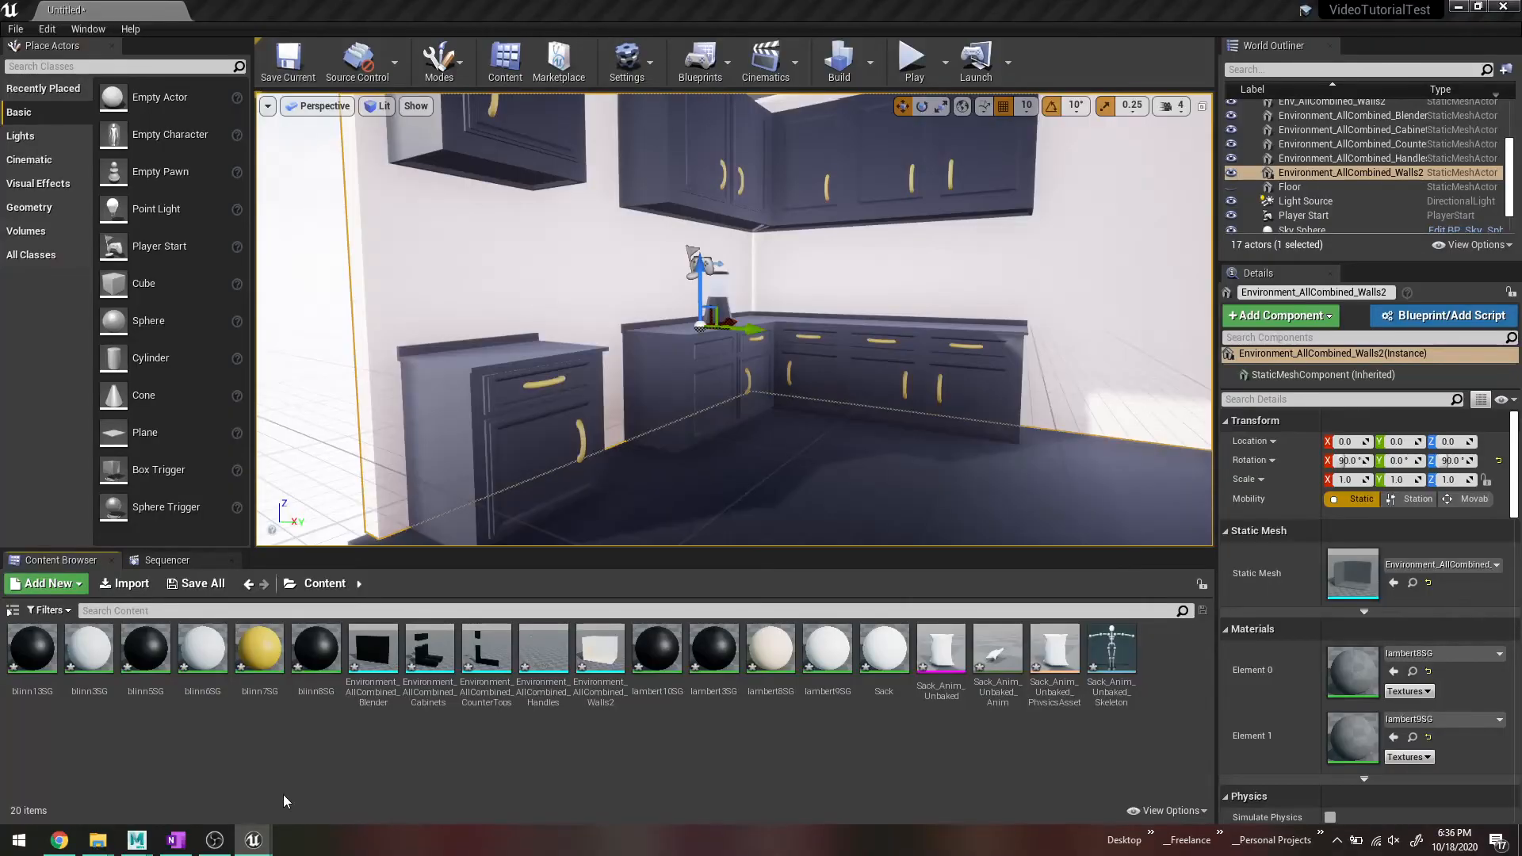
{"action": "double_click", "coordinate": [1005, 654]}
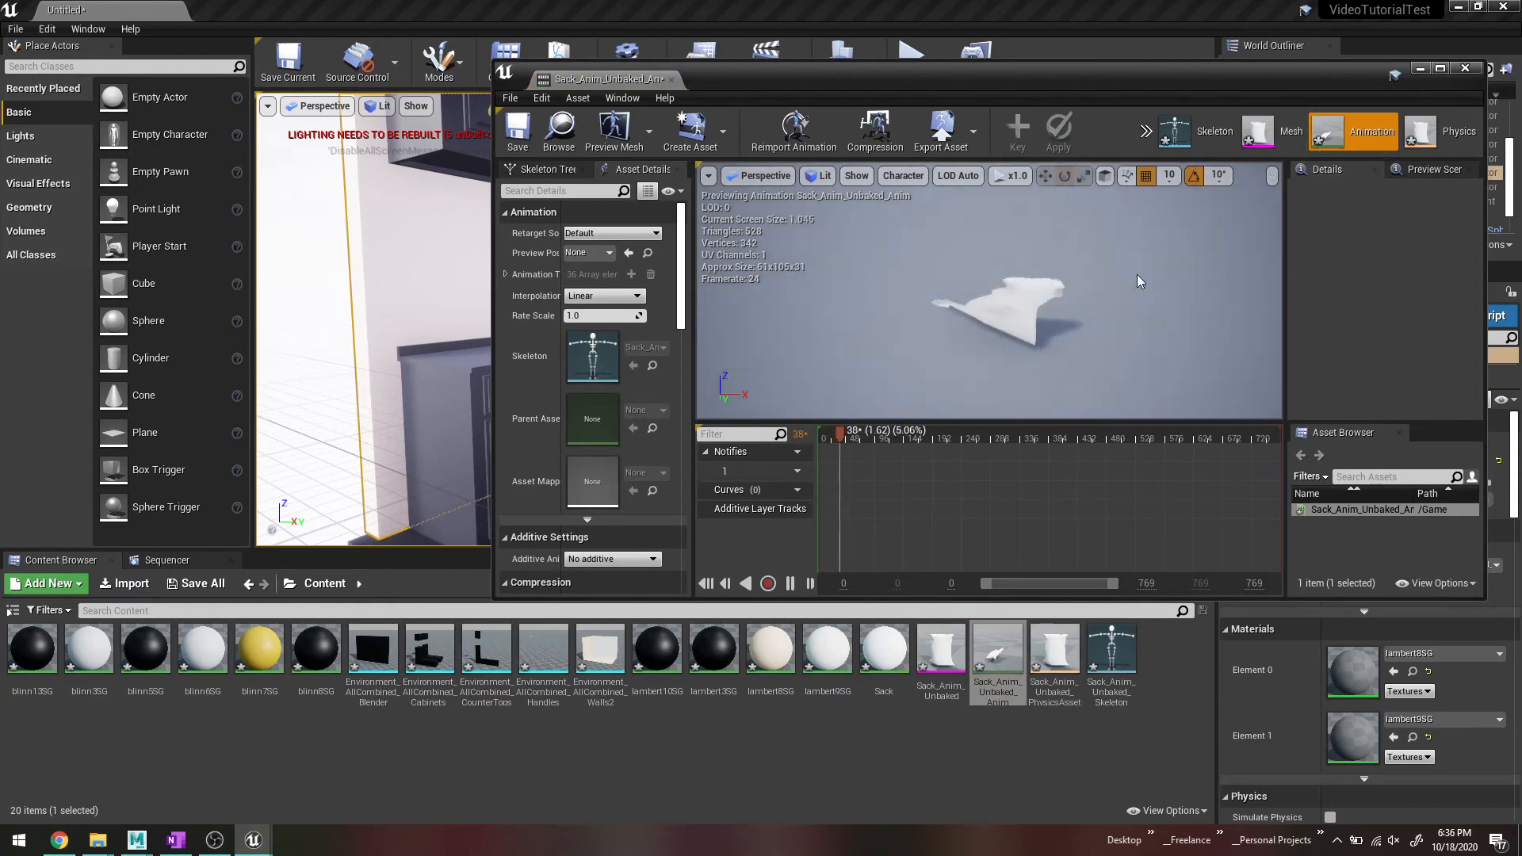
{"action": "left_click", "coordinate": [1465, 67]}
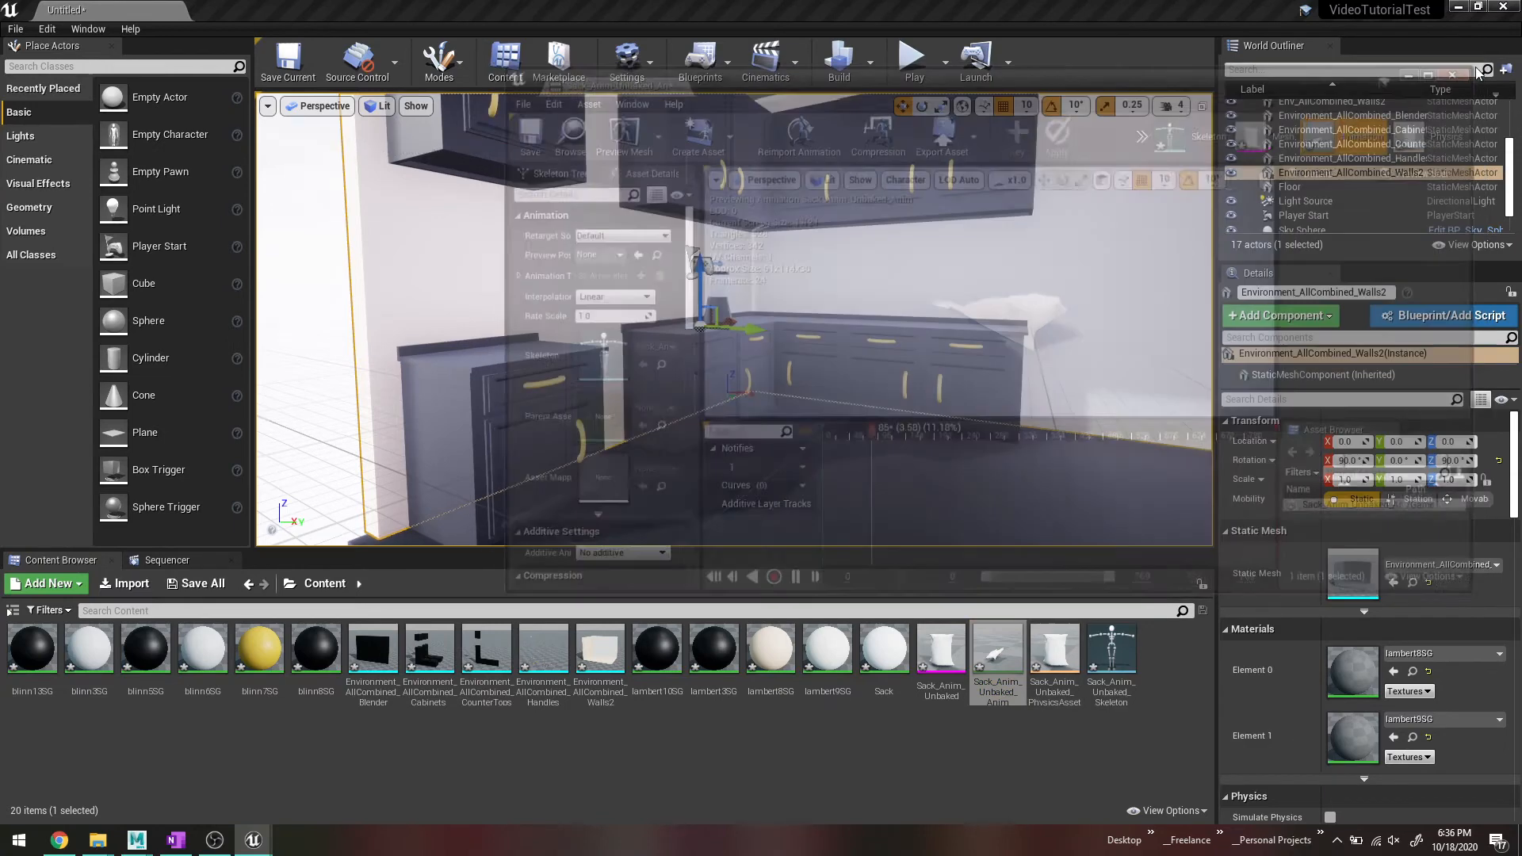
Force delete the four Sack_Anim_Unbaked assets: the skeletal mesh, animation, physics asset and skeleton.
{"action": "left_click", "coordinate": [1106, 638]}
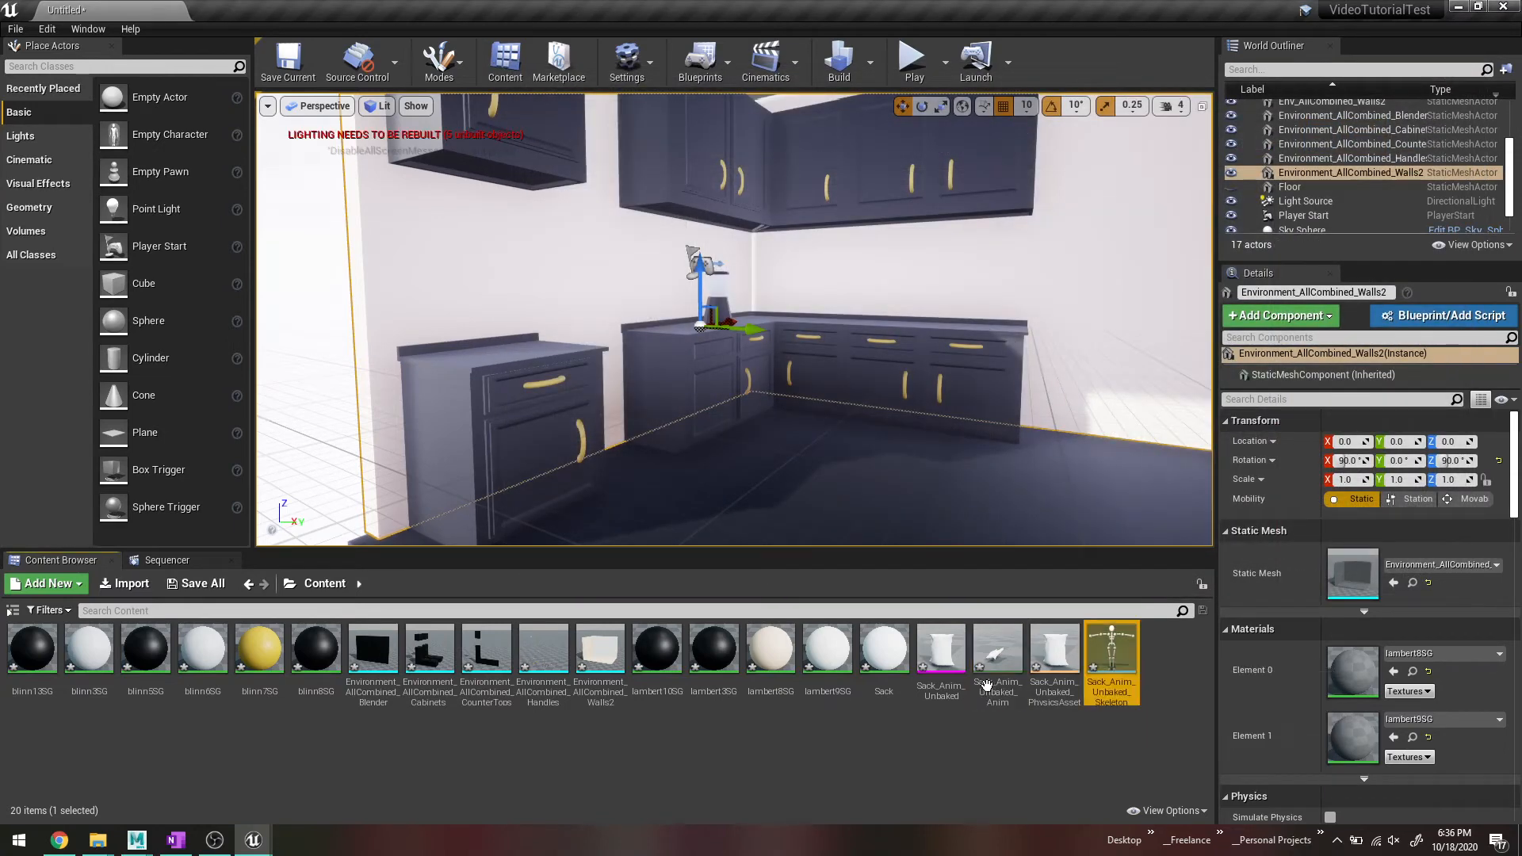
{"action": "left_click", "coordinate": [939, 675], "text": "shift"}
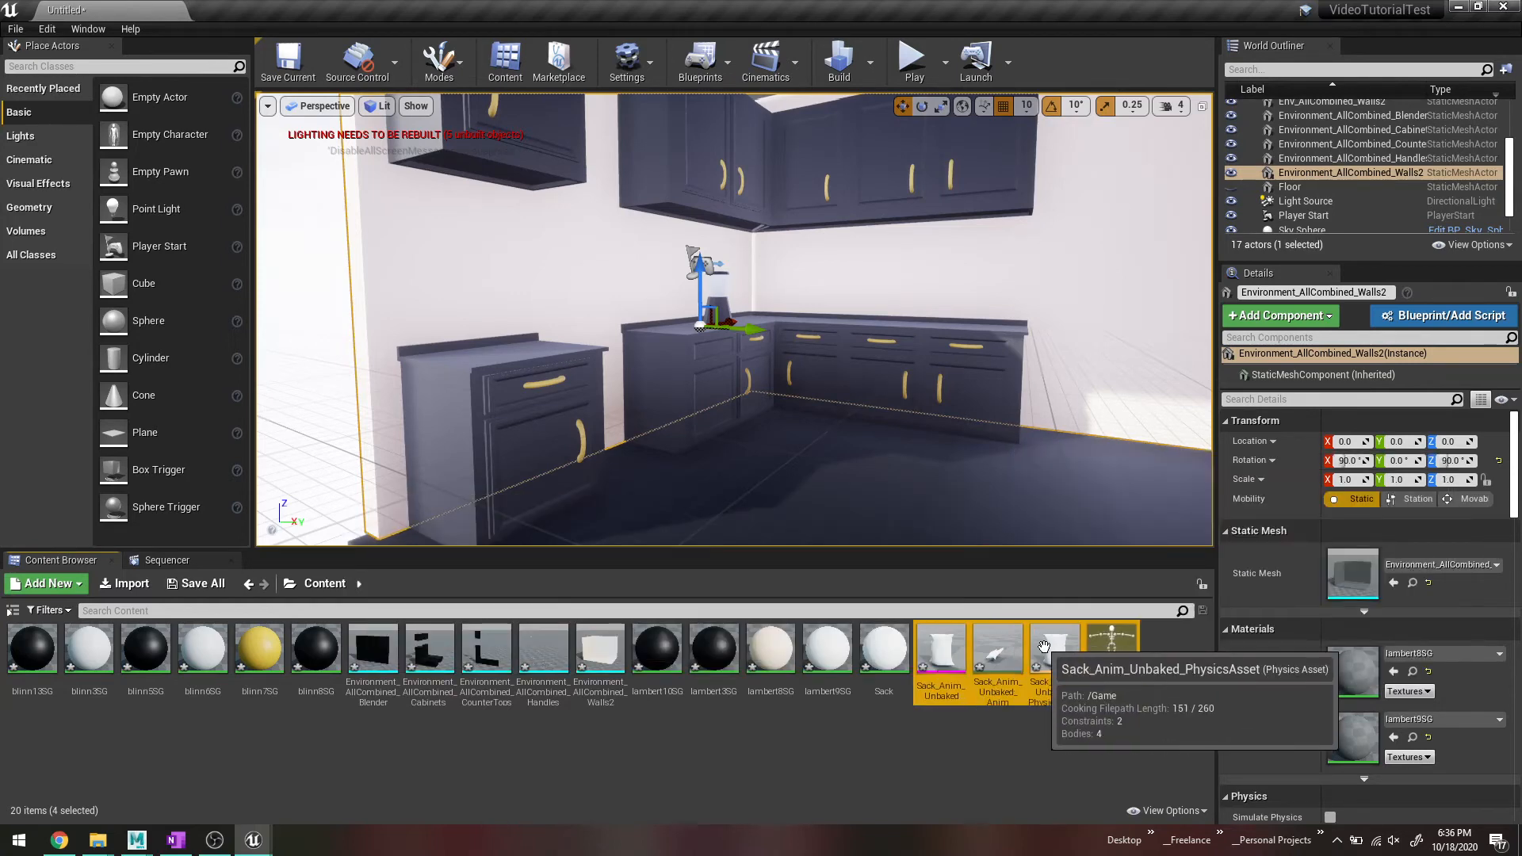
{"action": "right_click", "coordinate": [973, 672]}
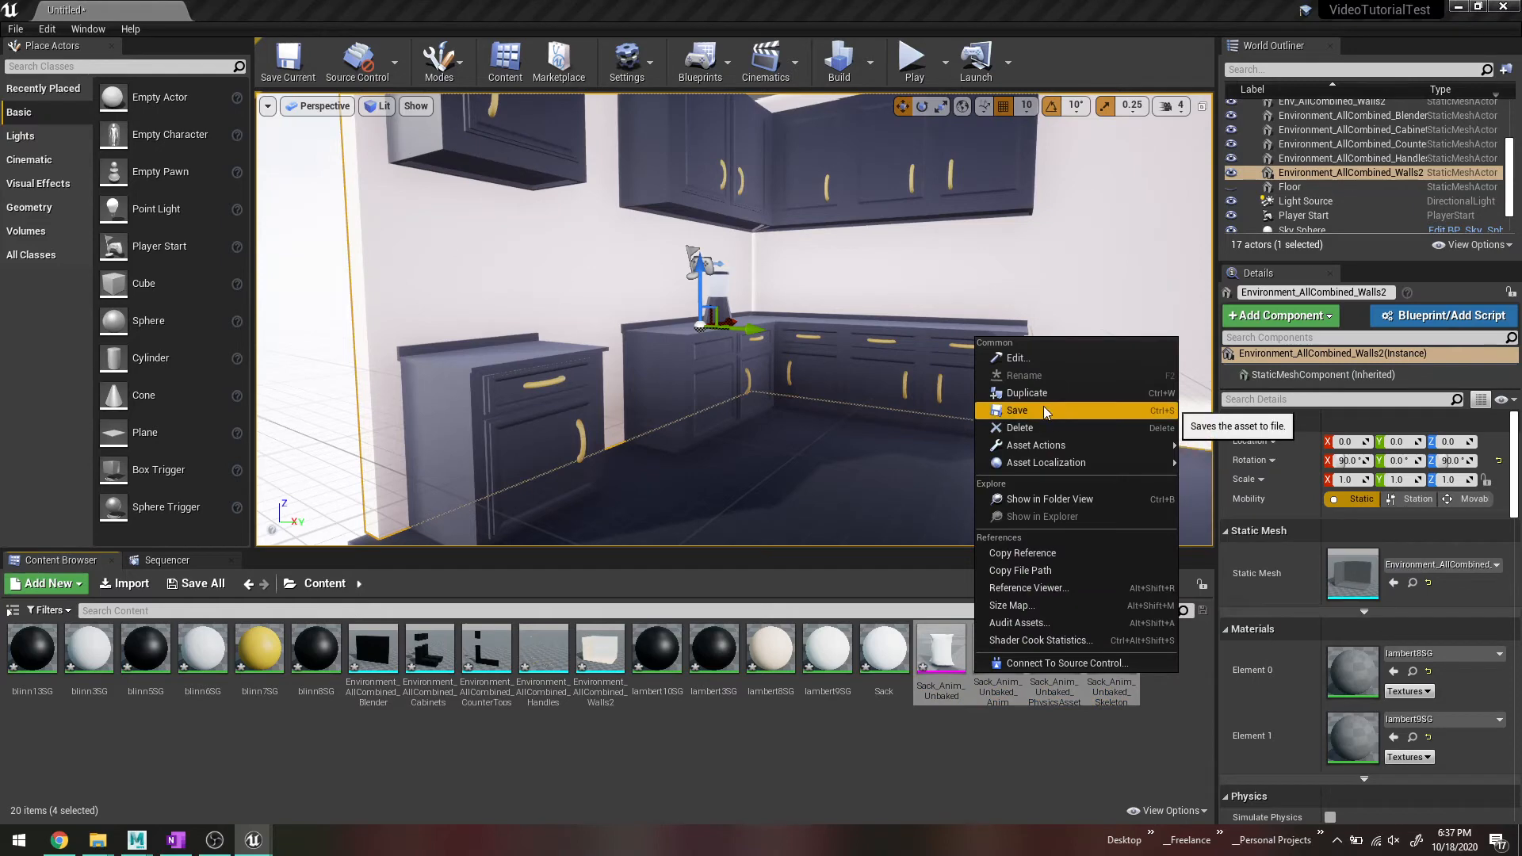
{"action": "left_click", "coordinate": [1087, 428]}
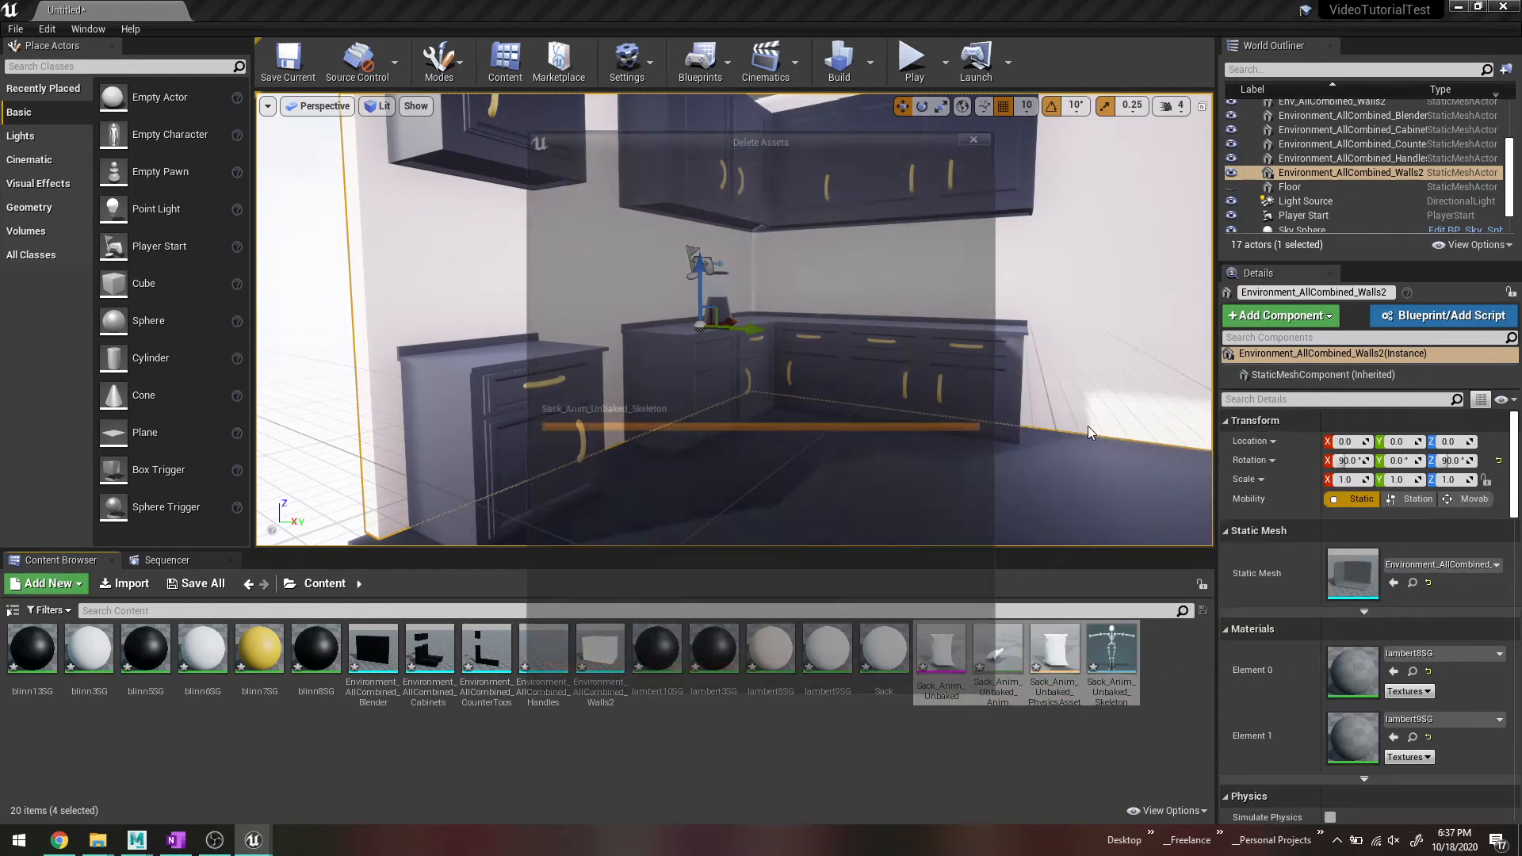
{"action": "left_click", "coordinate": [681, 678]}
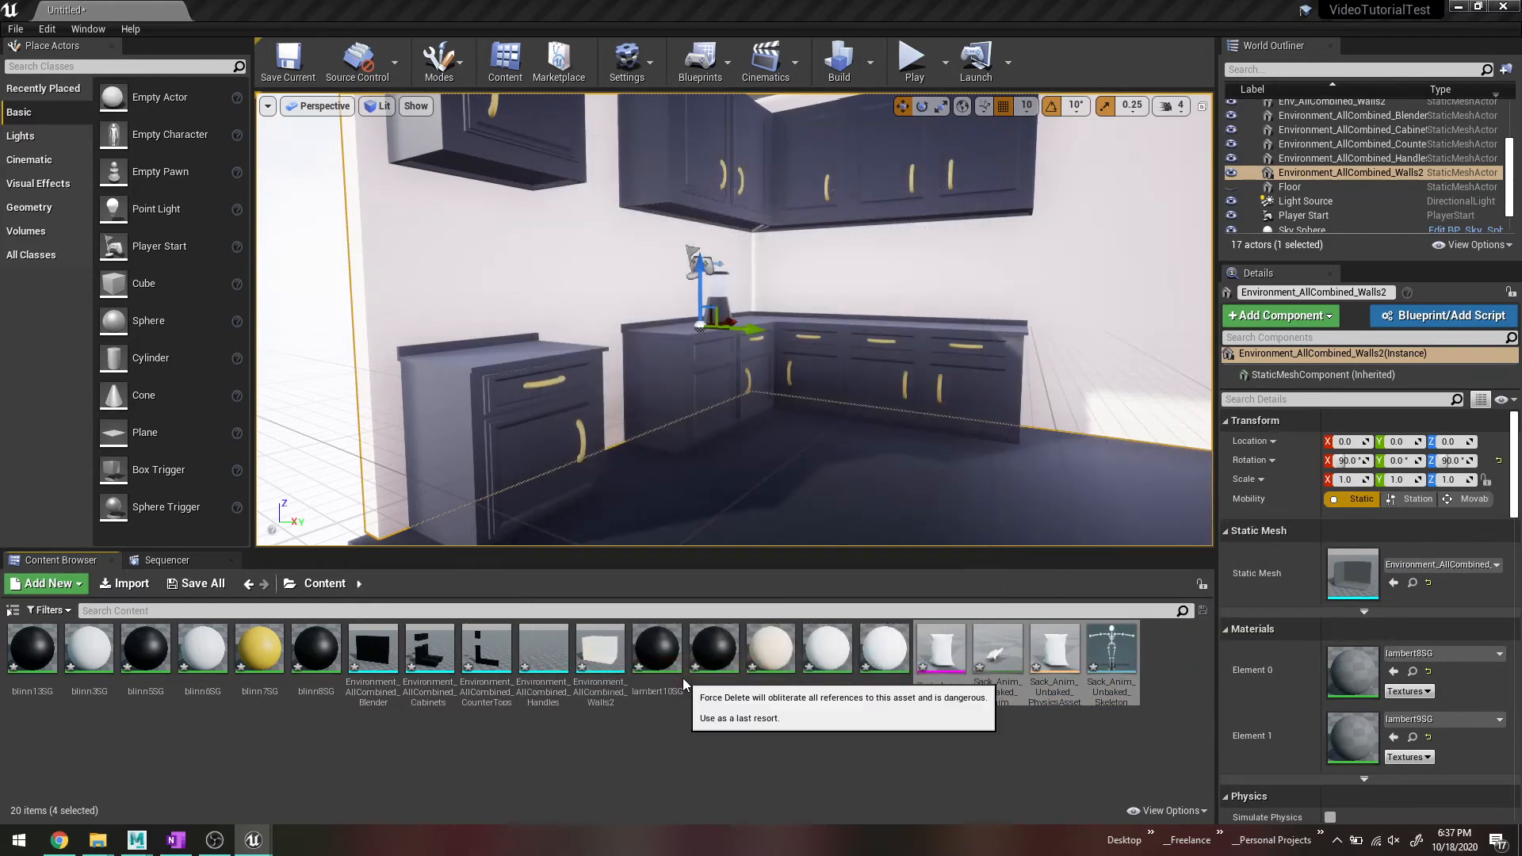
Choose the Sack_Anim_Baked FBX file for import into the Content folder.
{"action": "right_click", "coordinate": [1002, 658]}
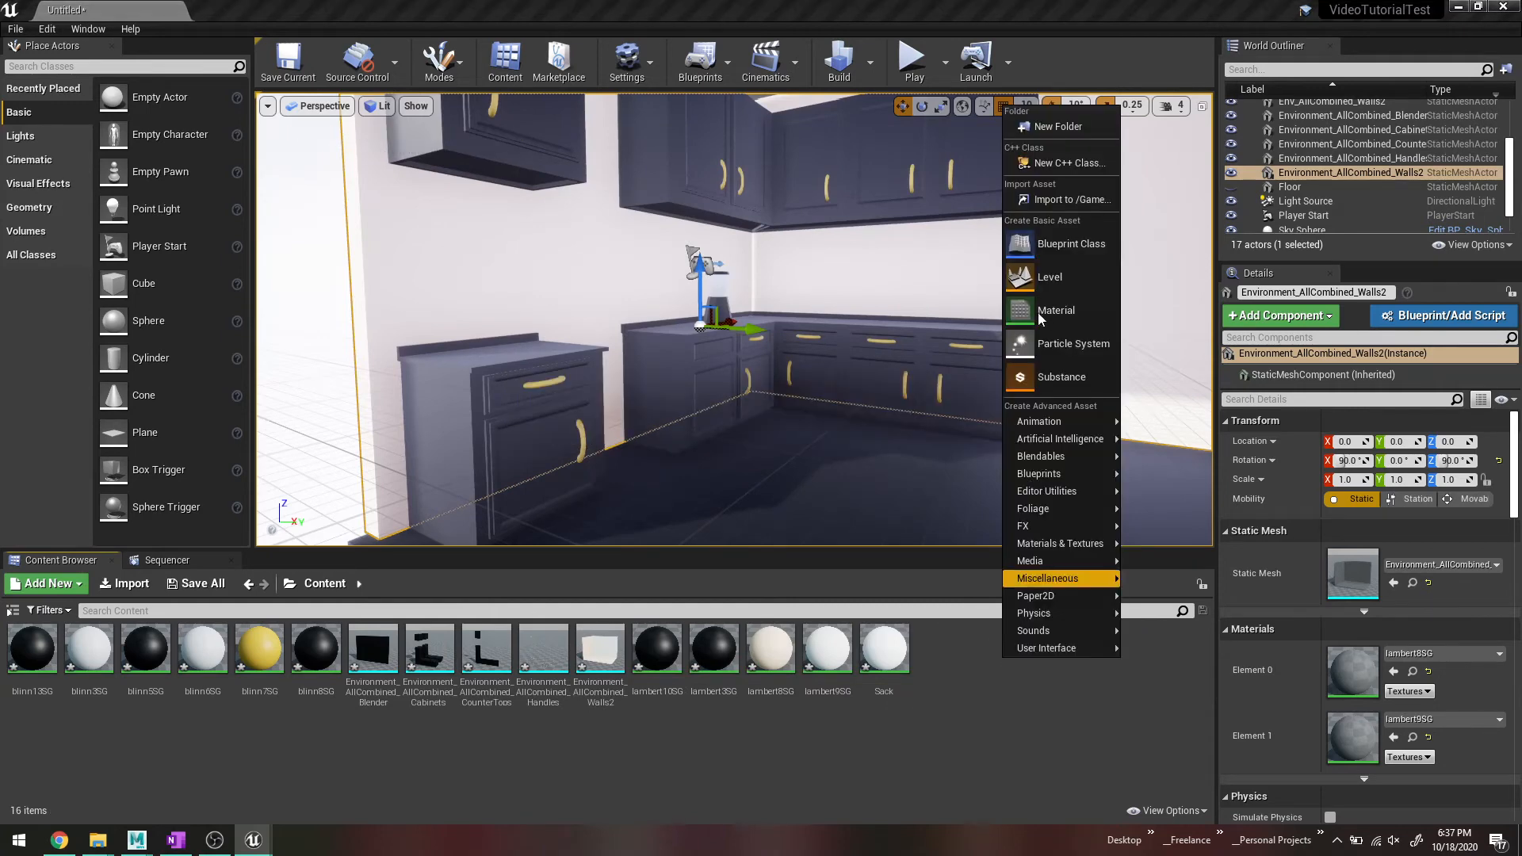
{"action": "left_click", "coordinate": [1025, 201]}
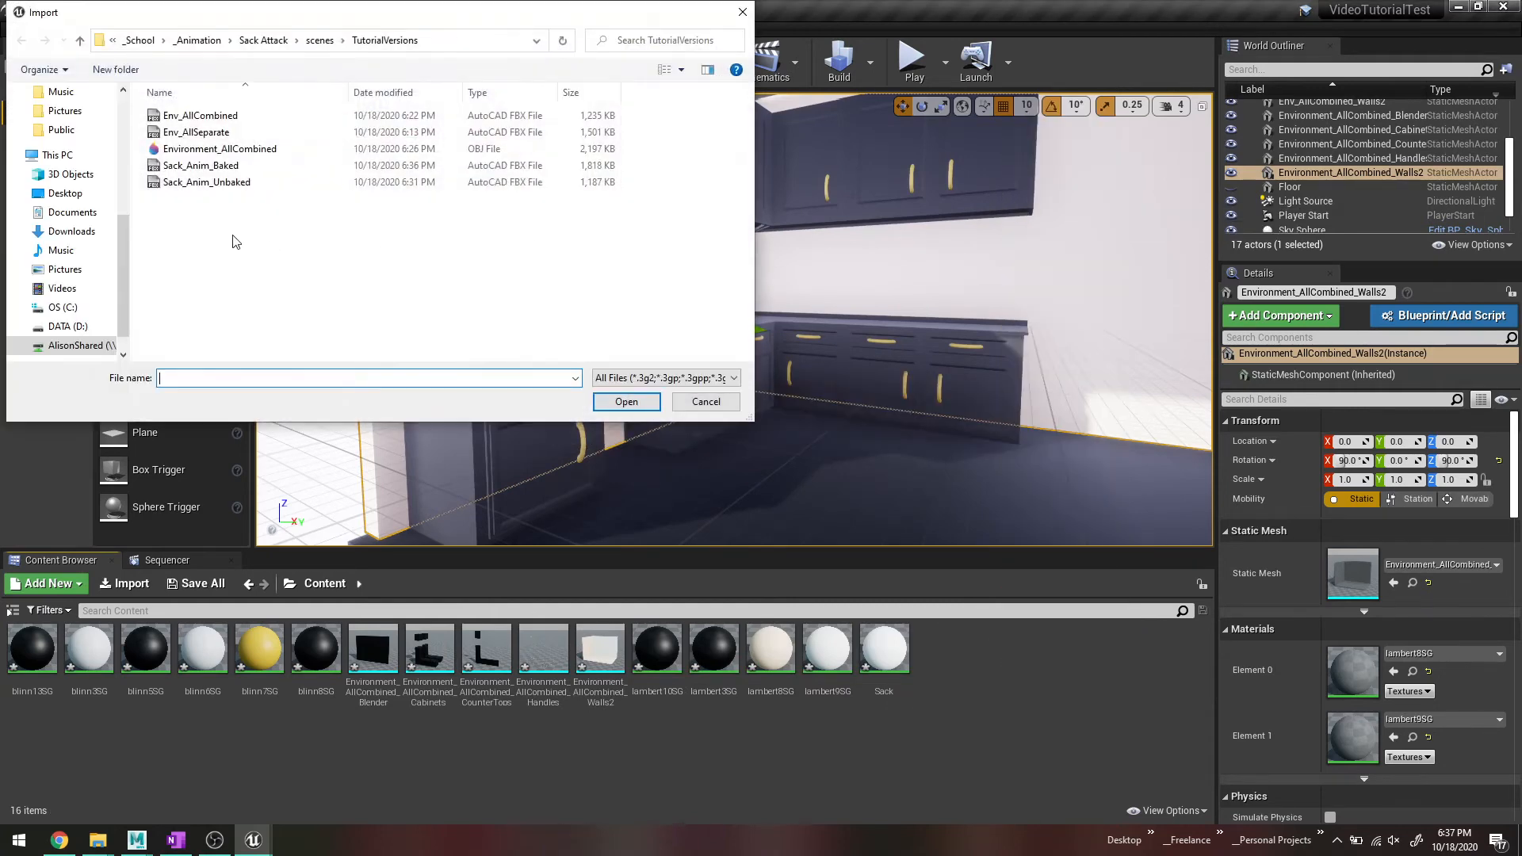
{"action": "left_click", "coordinate": [202, 167]}
{"action": "left_click", "coordinate": [625, 492]}
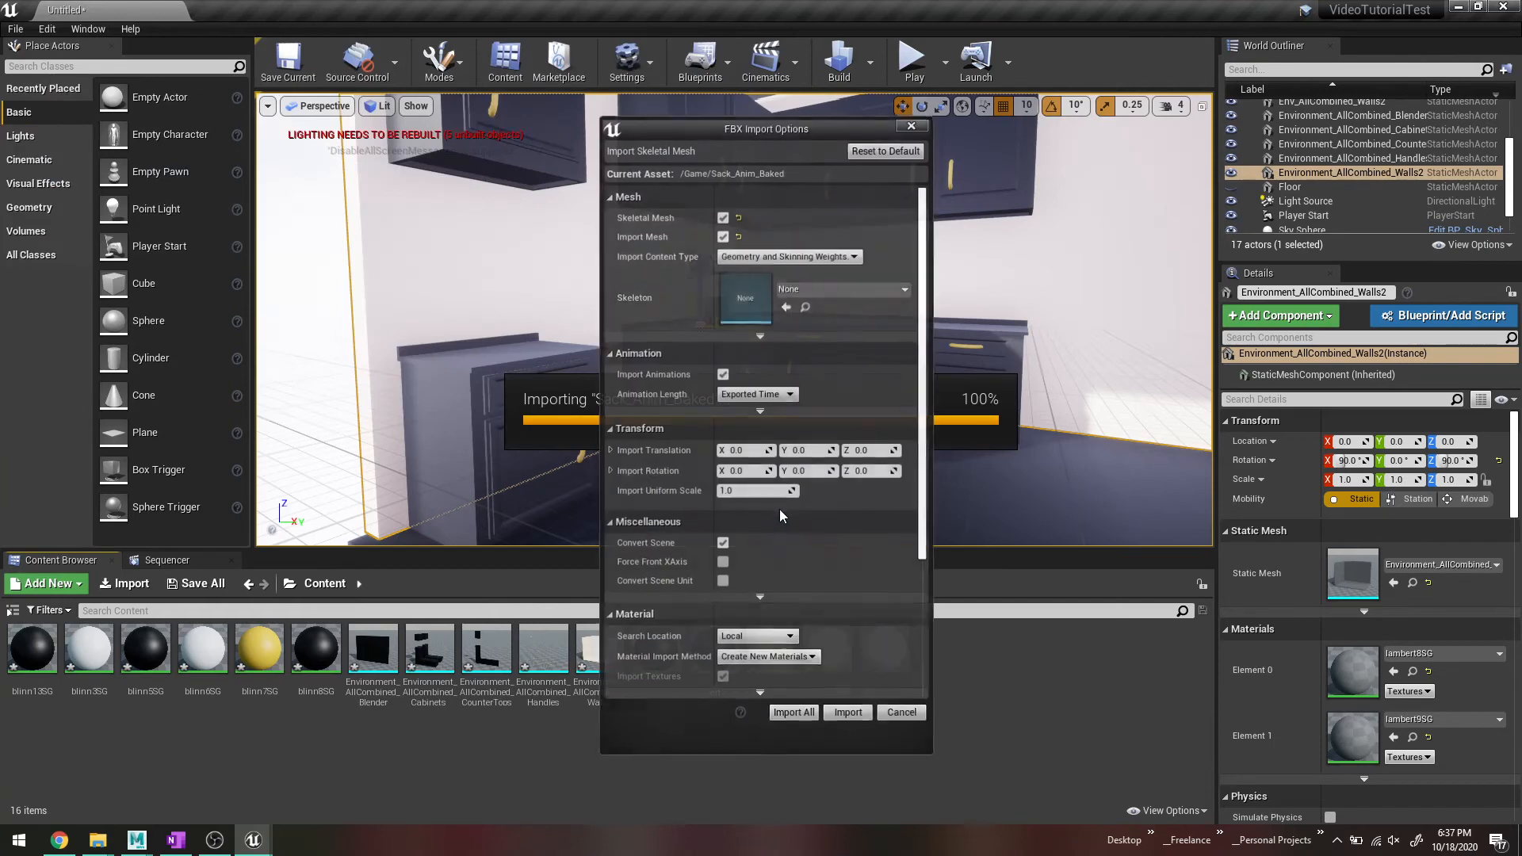
Import the sack as a skeletal mesh with animations and Skeleton left at None, and close the message log.
{"action": "left_click", "coordinate": [841, 289]}
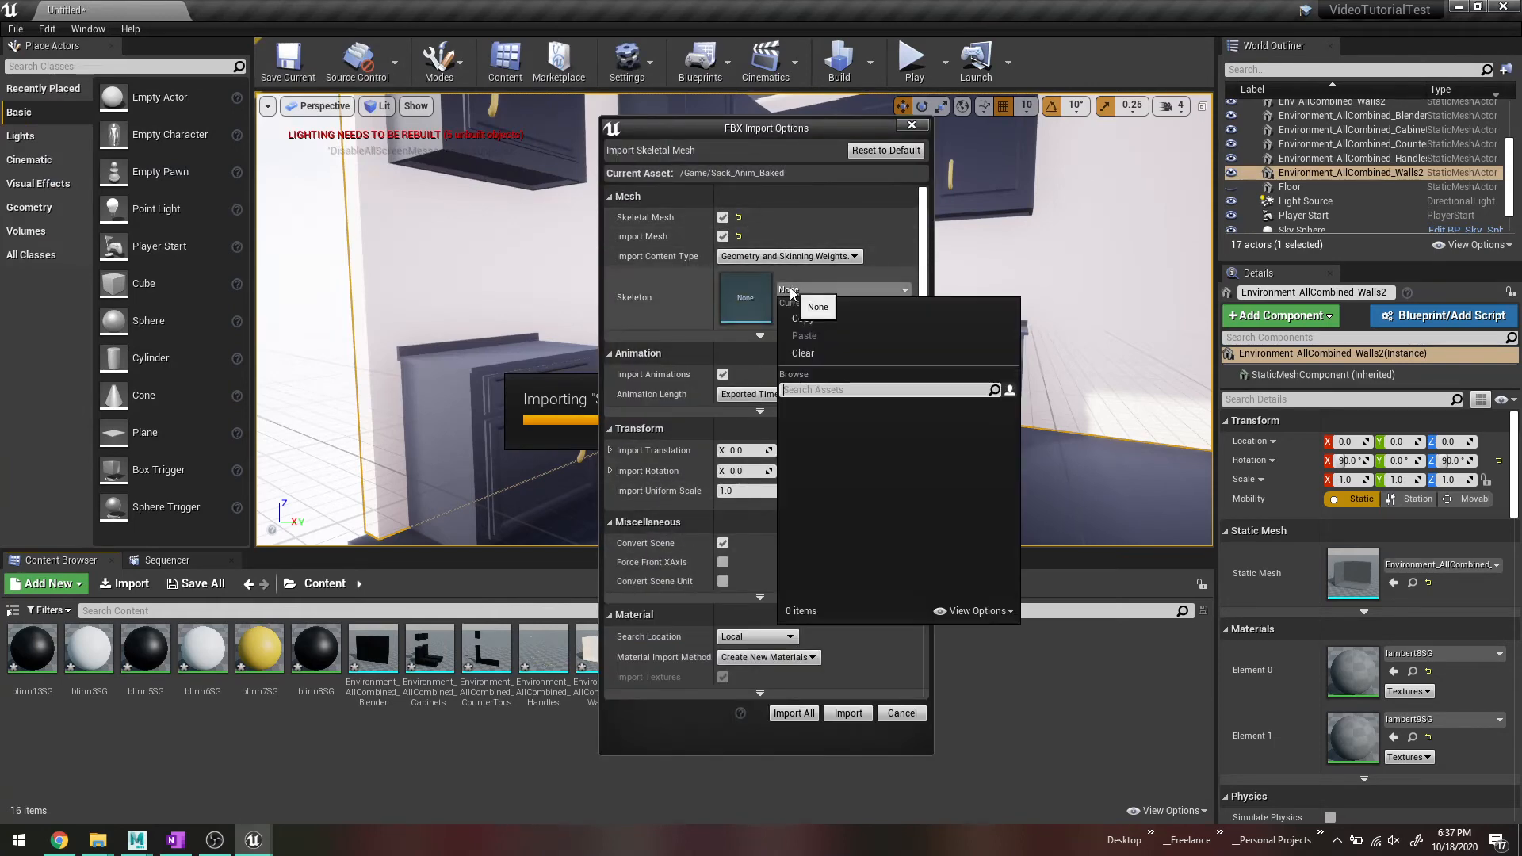
{"action": "left_click", "coordinate": [876, 219]}
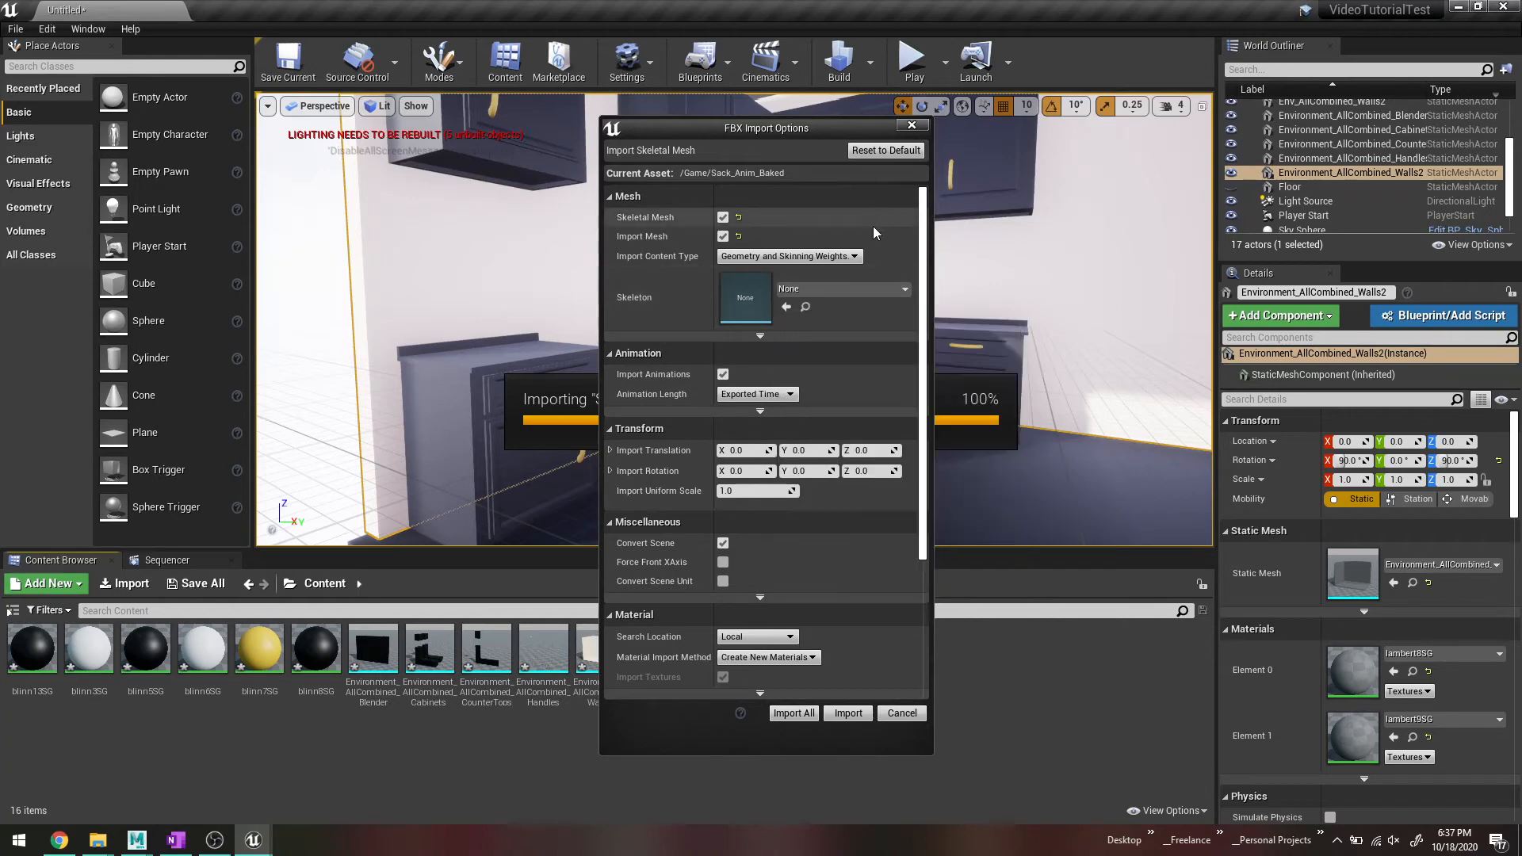
{"action": "scroll", "coordinate": [835, 584], "scroll_direction": "down", "scroll_amount": 5}
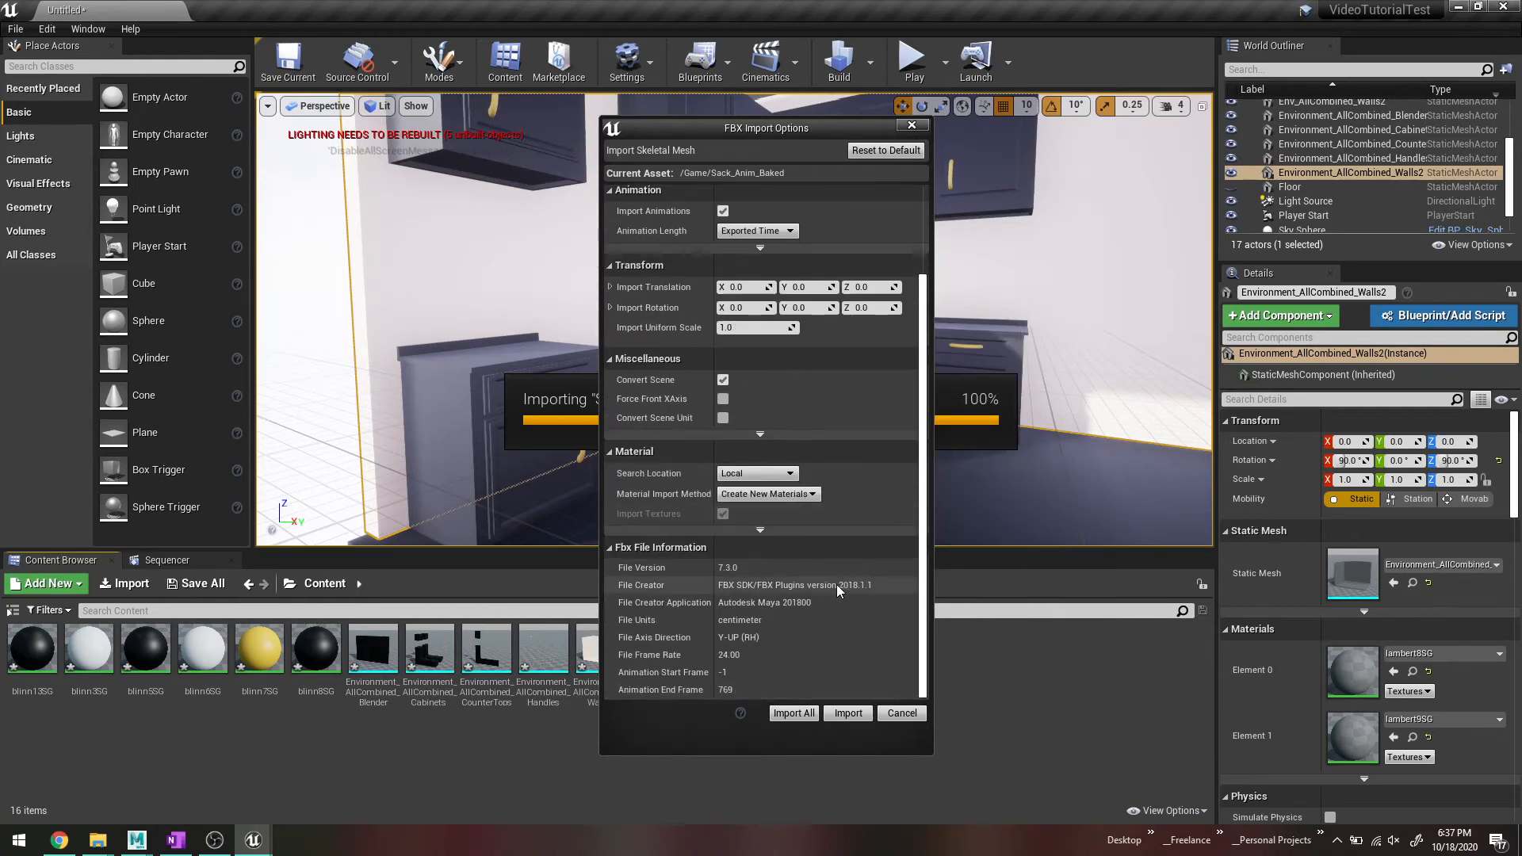
{"action": "left_click", "coordinate": [848, 713]}
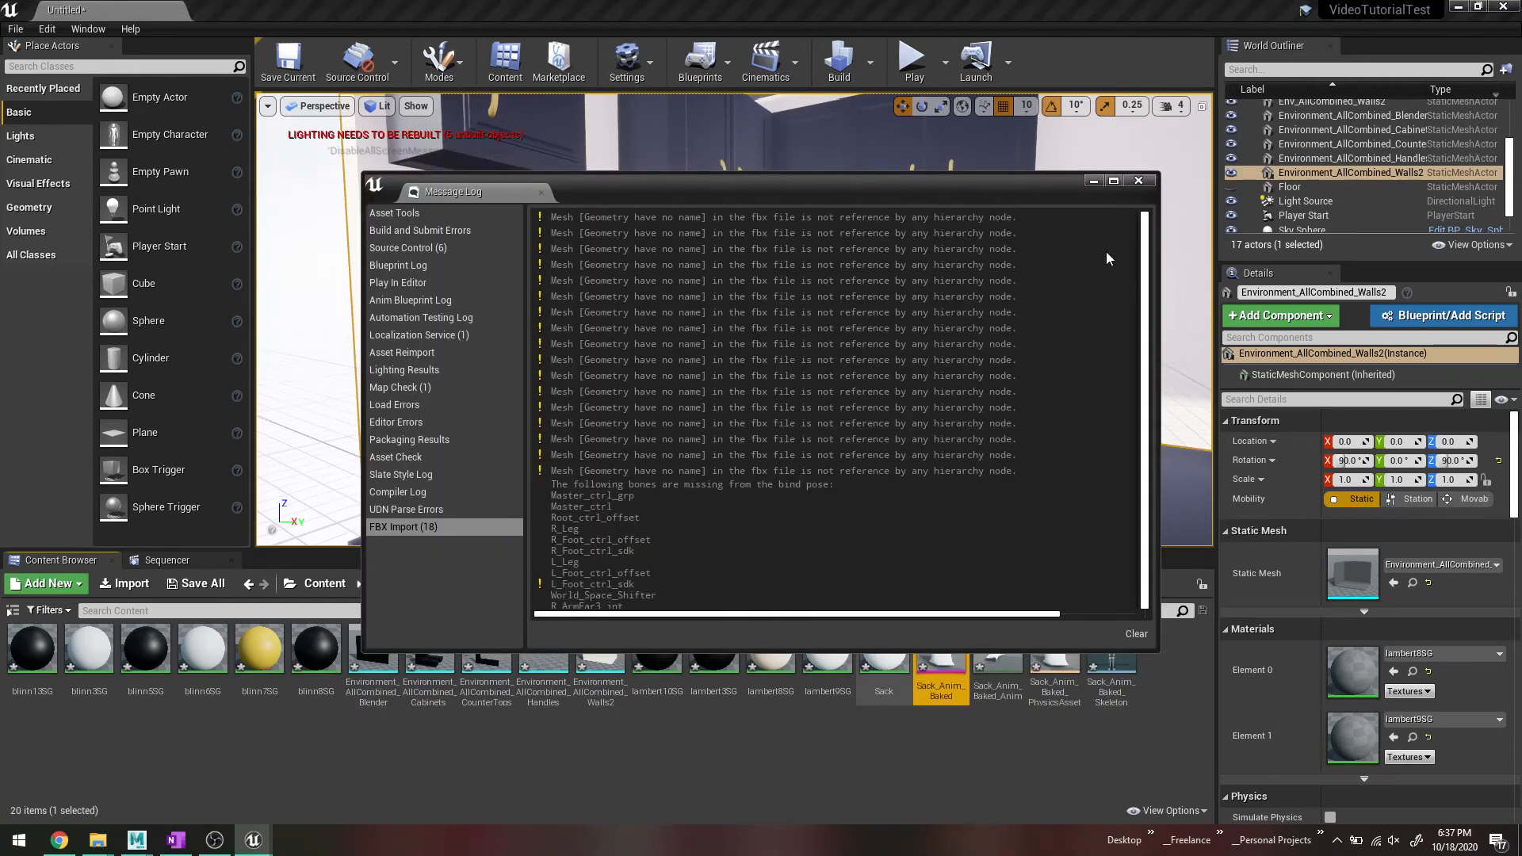
{"action": "left_click", "coordinate": [1139, 181]}
Open the imported Sack_Anim_Baked skeletal mesh and preview Sack_Anim_Baked_Anim on it.
{"action": "double_click", "coordinate": [942, 646]}
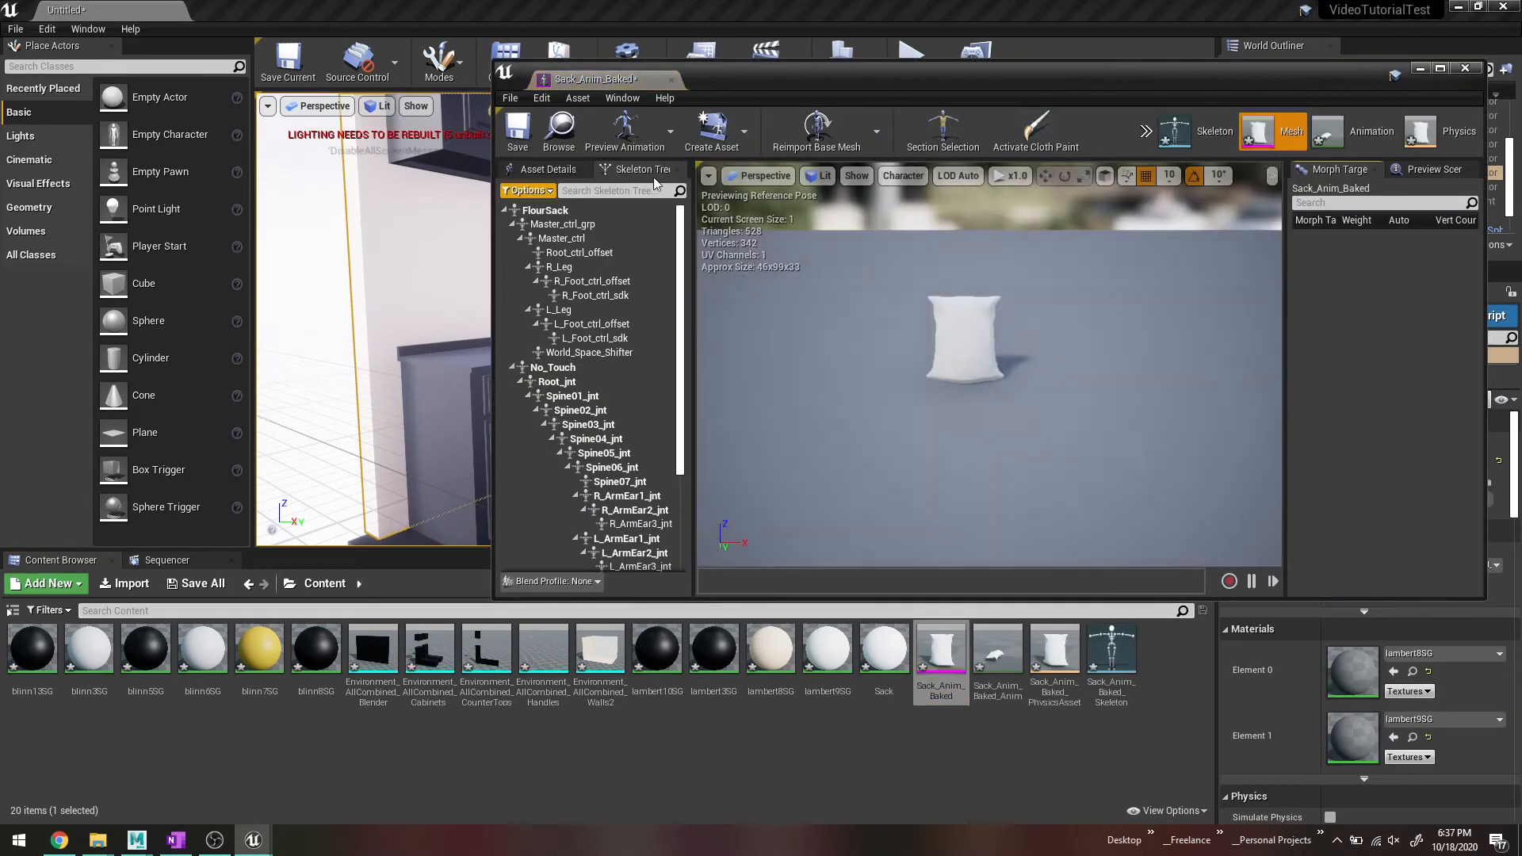
{"action": "left_click", "coordinate": [625, 131]}
{"action": "left_click", "coordinate": [639, 192]}
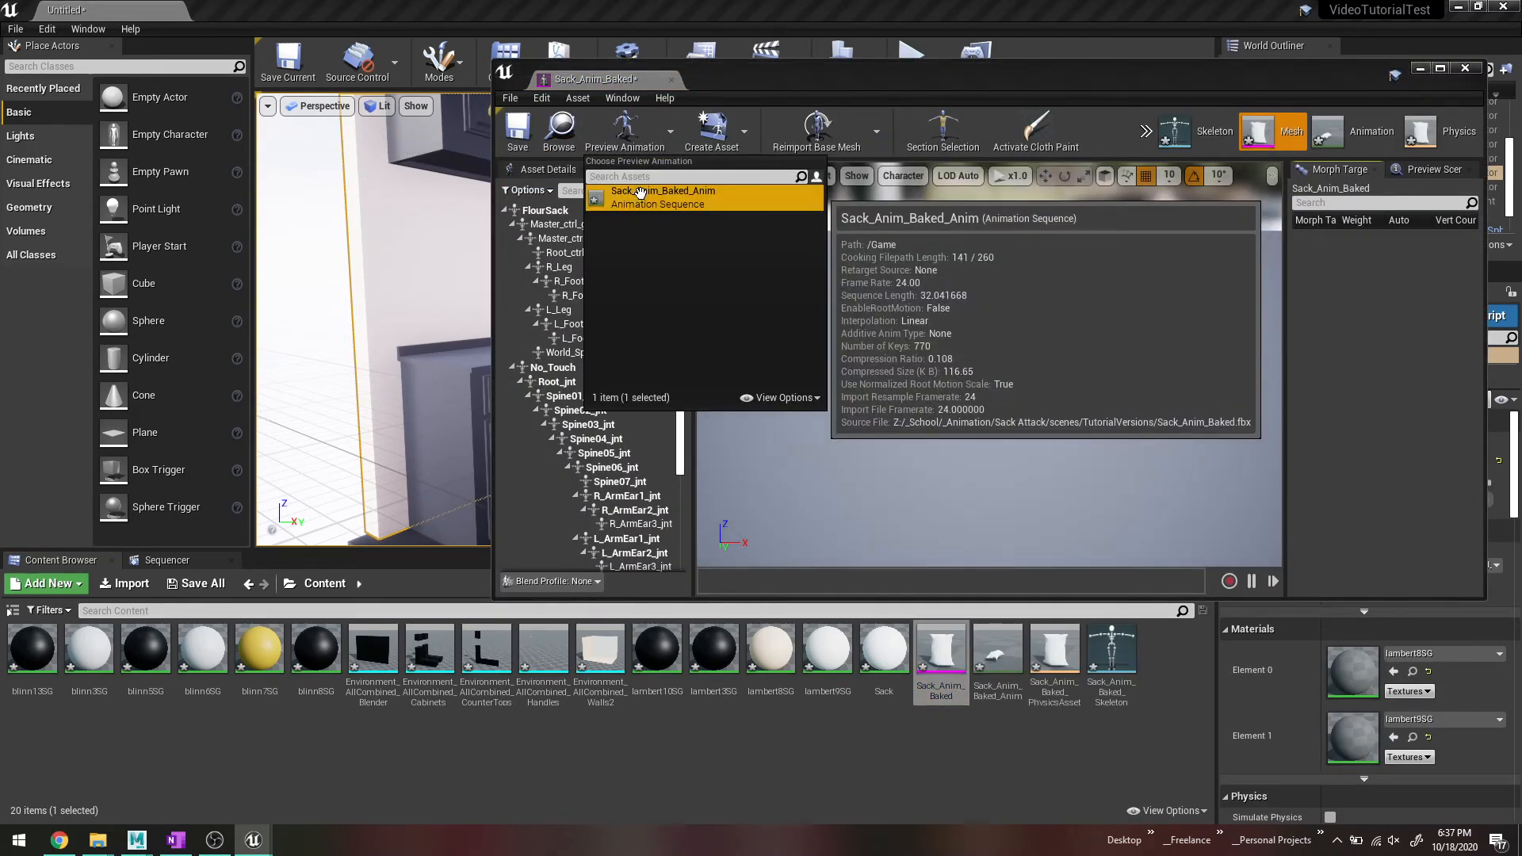
Frame the sack in the preview, examine its baked animation from different distances, and close the mesh editor.
{"action": "right_click_drag", "start_coordinate": [1032, 377], "coordinate": [1002, 373]}
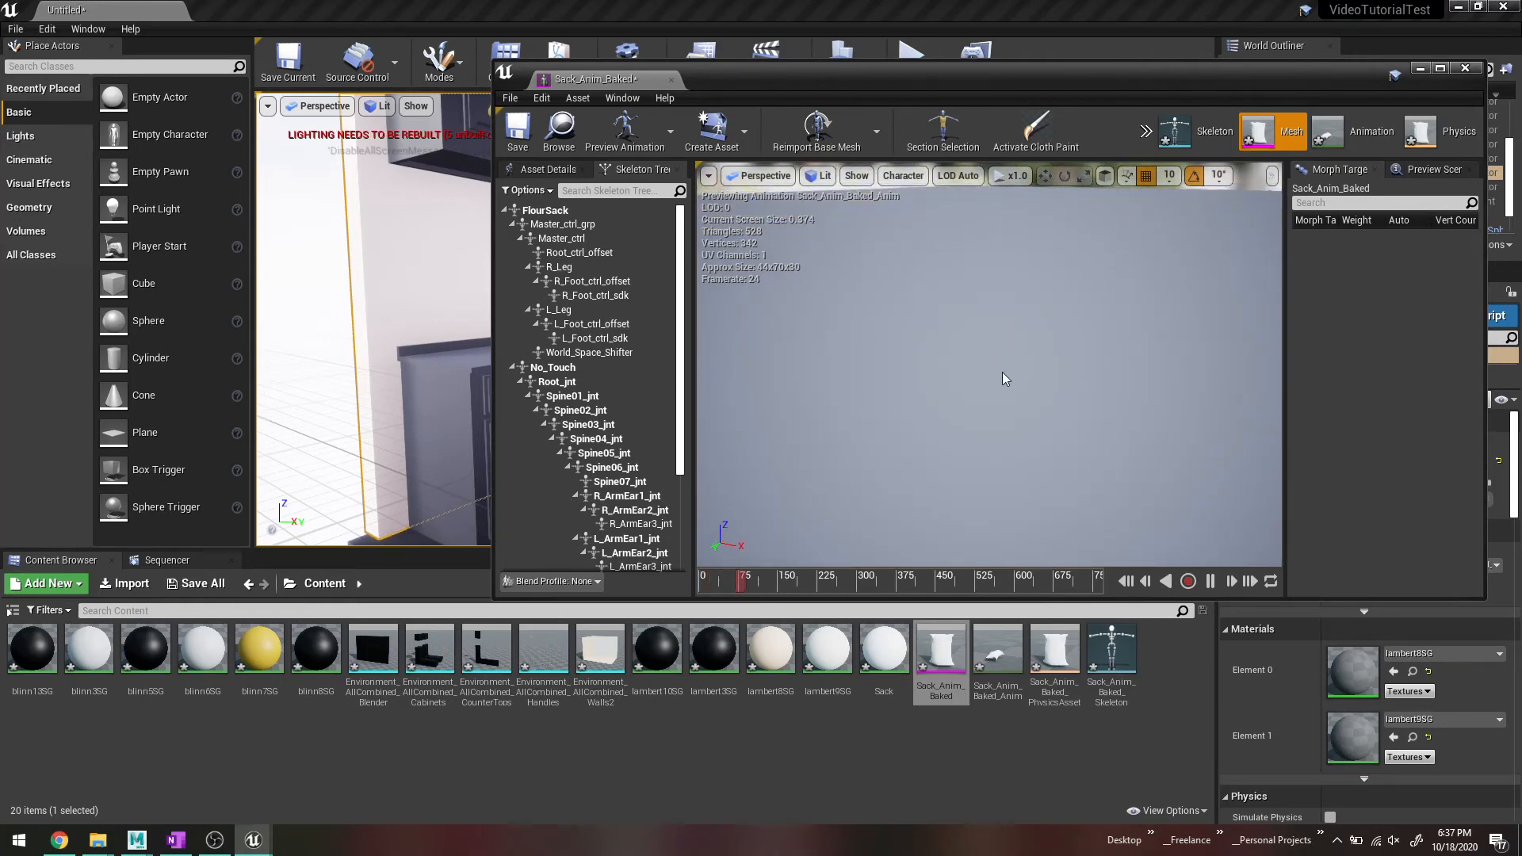
{"action": "key", "text": "f"}
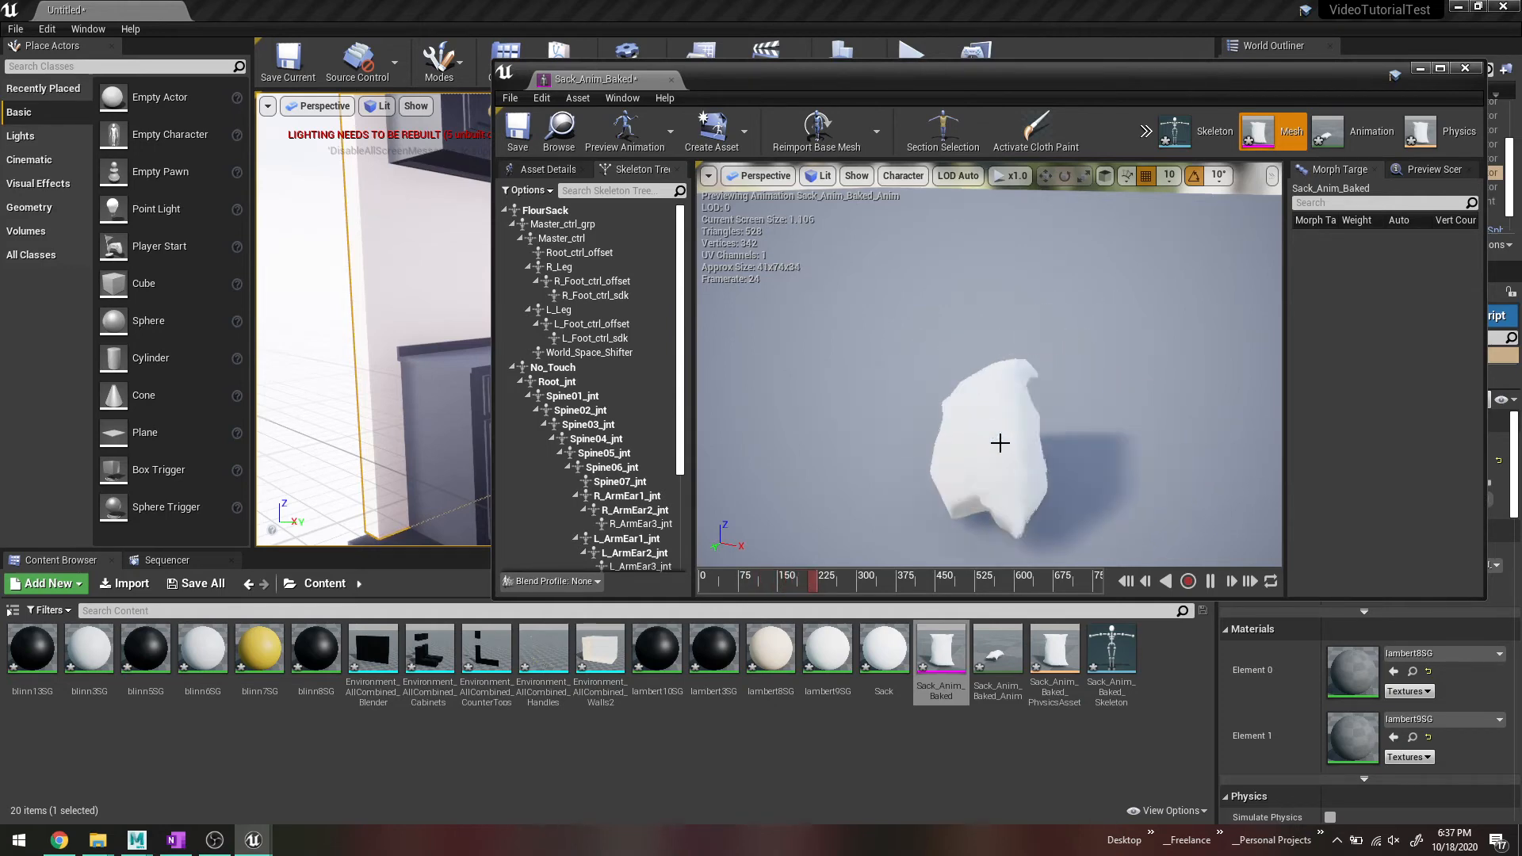
{"action": "scroll", "coordinate": [1038, 452], "scroll_direction": "down", "scroll_amount": 5}
{"action": "scroll", "coordinate": [1039, 452], "scroll_direction": "down", "scroll_amount": 1}
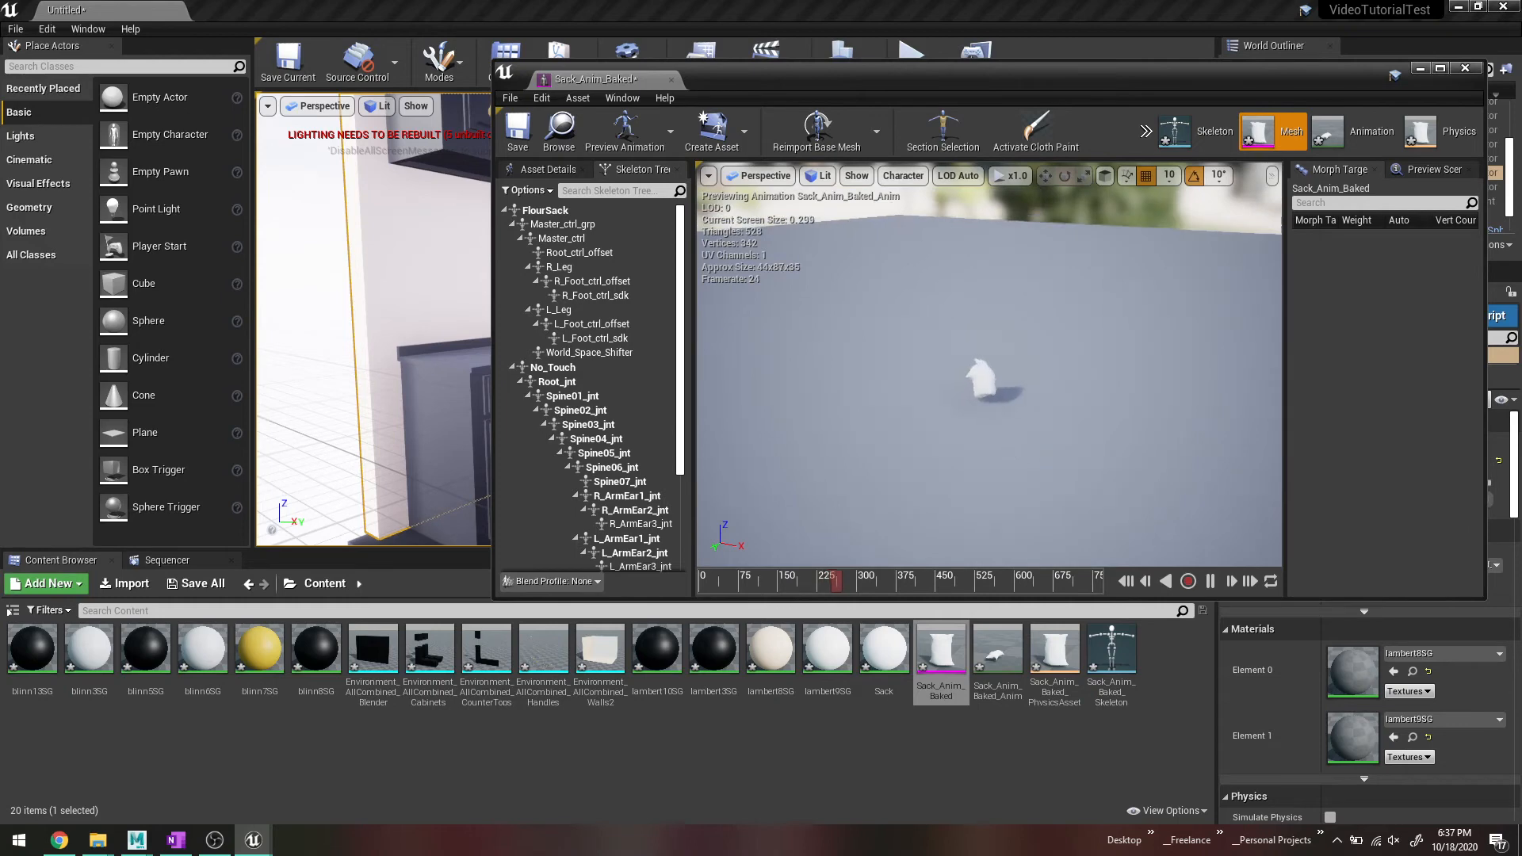
{"action": "right_click_drag", "start_coordinate": [1039, 452], "coordinate": [983, 464]}
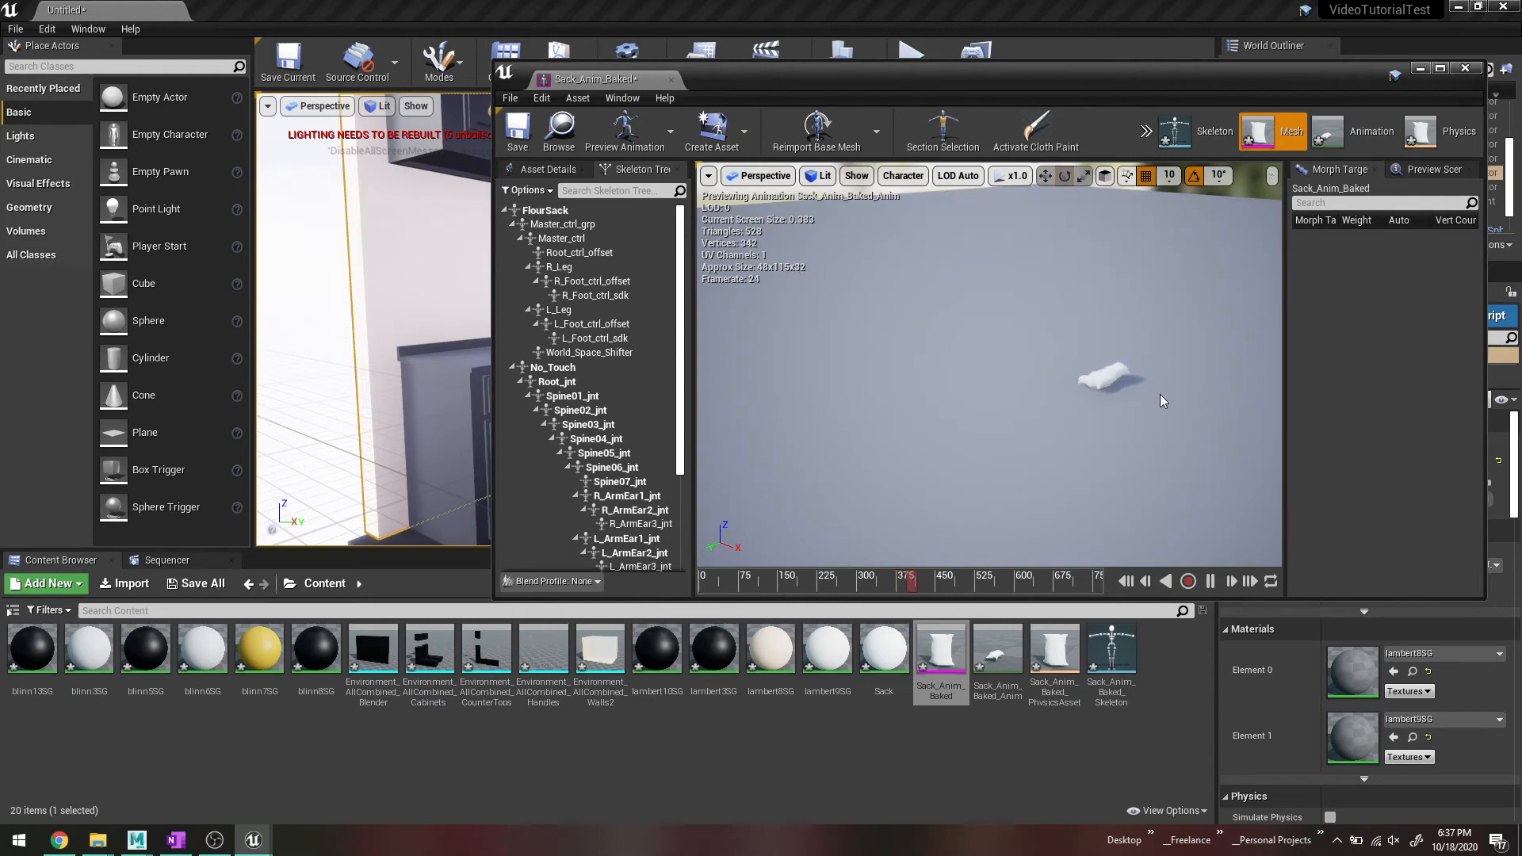
{"action": "left_click", "coordinate": [1465, 69]}
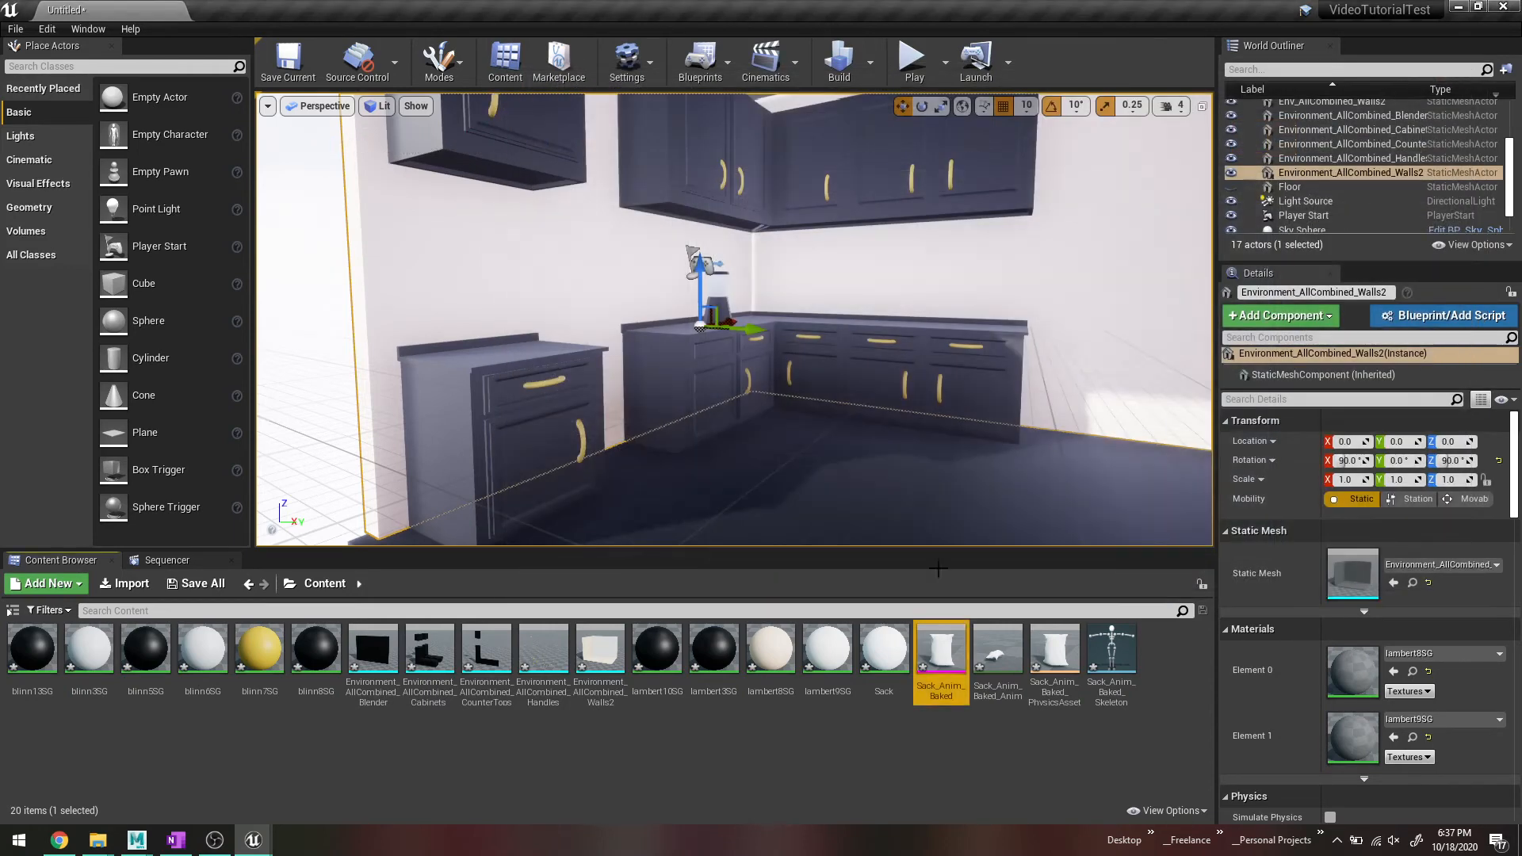
Place the Sack_Anim_Baked skeletal mesh in the level and set its location to 0, 0, 0.
{"action": "left_click_drag", "start_coordinate": [926, 650], "coordinate": [834, 458]}
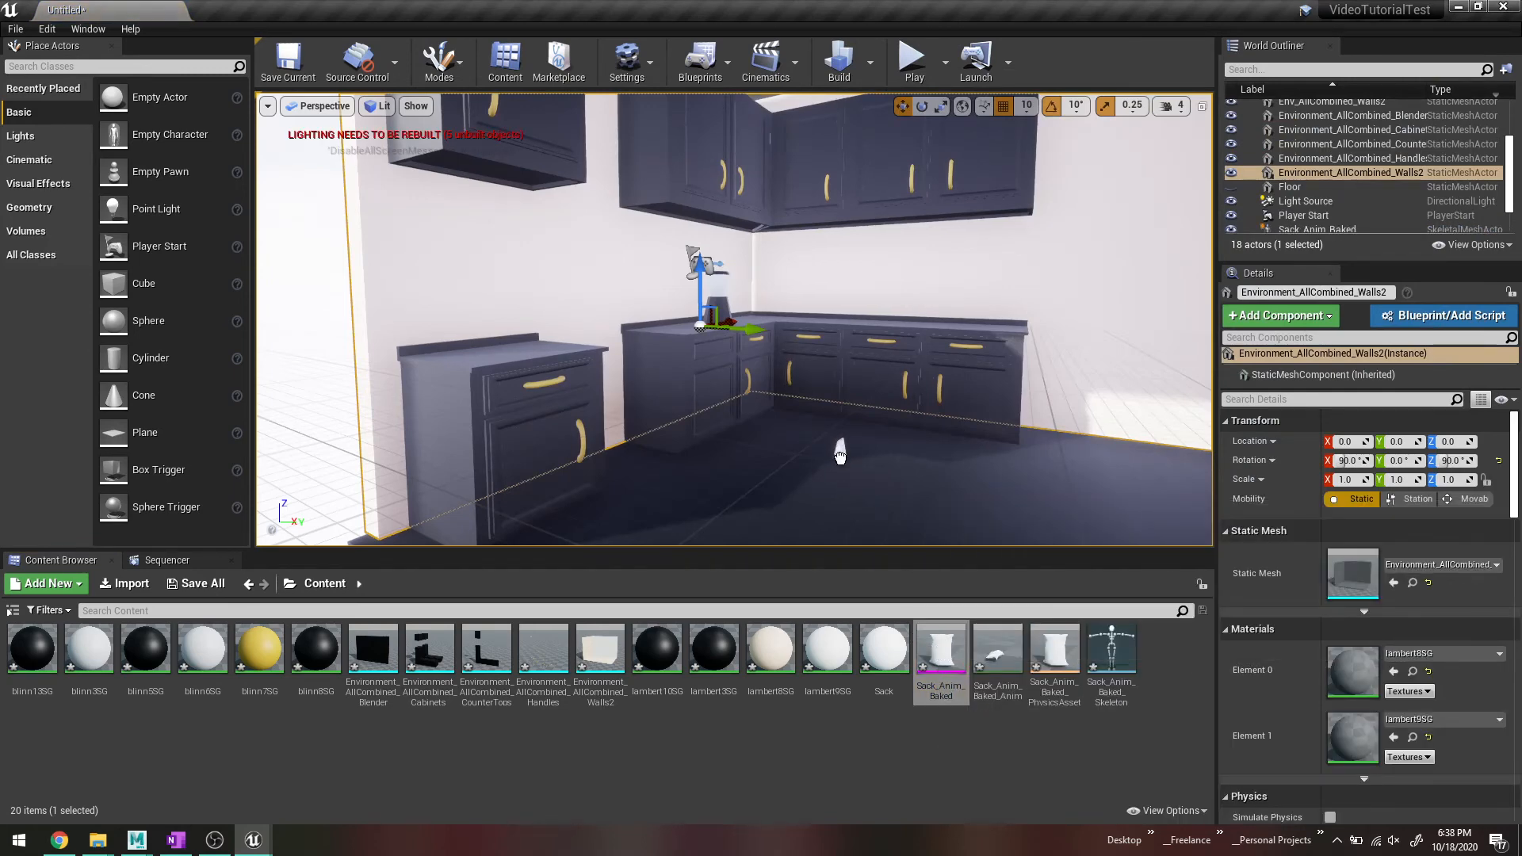
{"action": "left_click", "coordinate": [840, 457]}
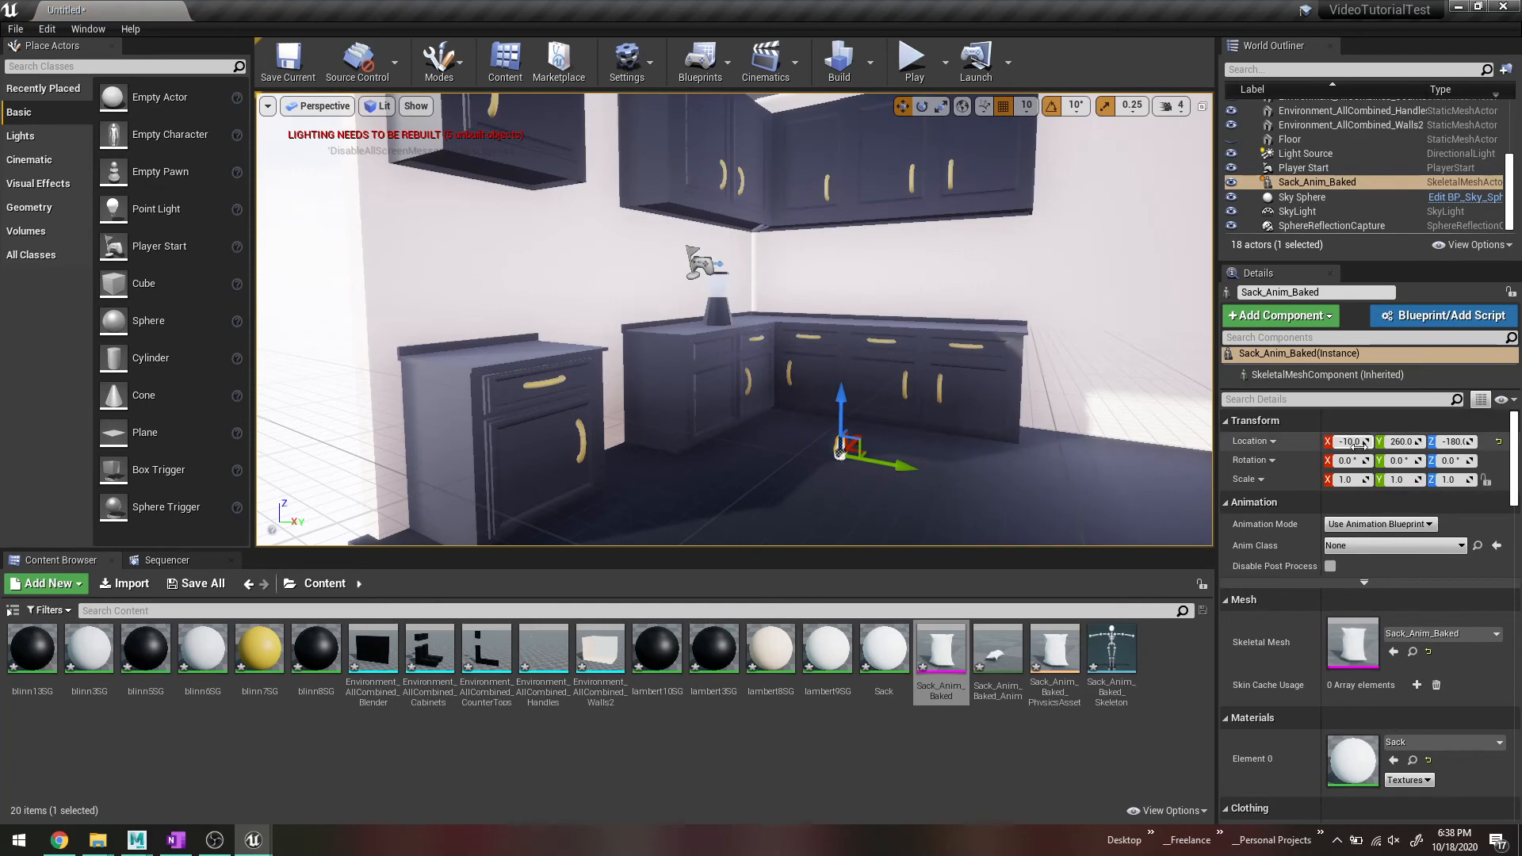
{"action": "type", "text": "0"}
{"action": "key", "text": "Tab"}
{"action": "type", "text": "0"}
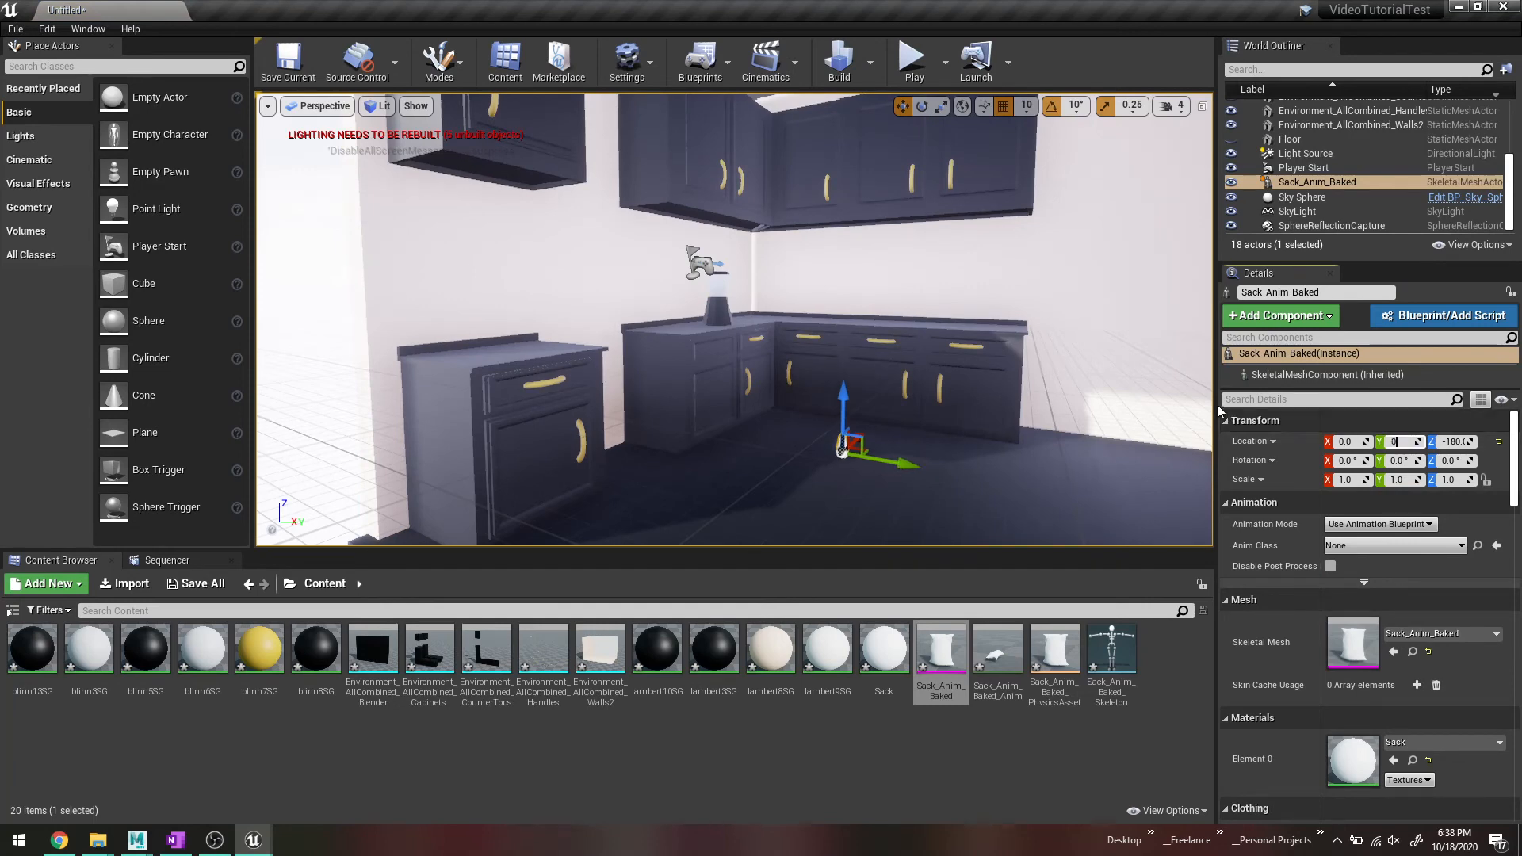
{"action": "key", "text": "Tab"}
{"action": "type", "text": "0"}
{"action": "key", "text": "Return"}
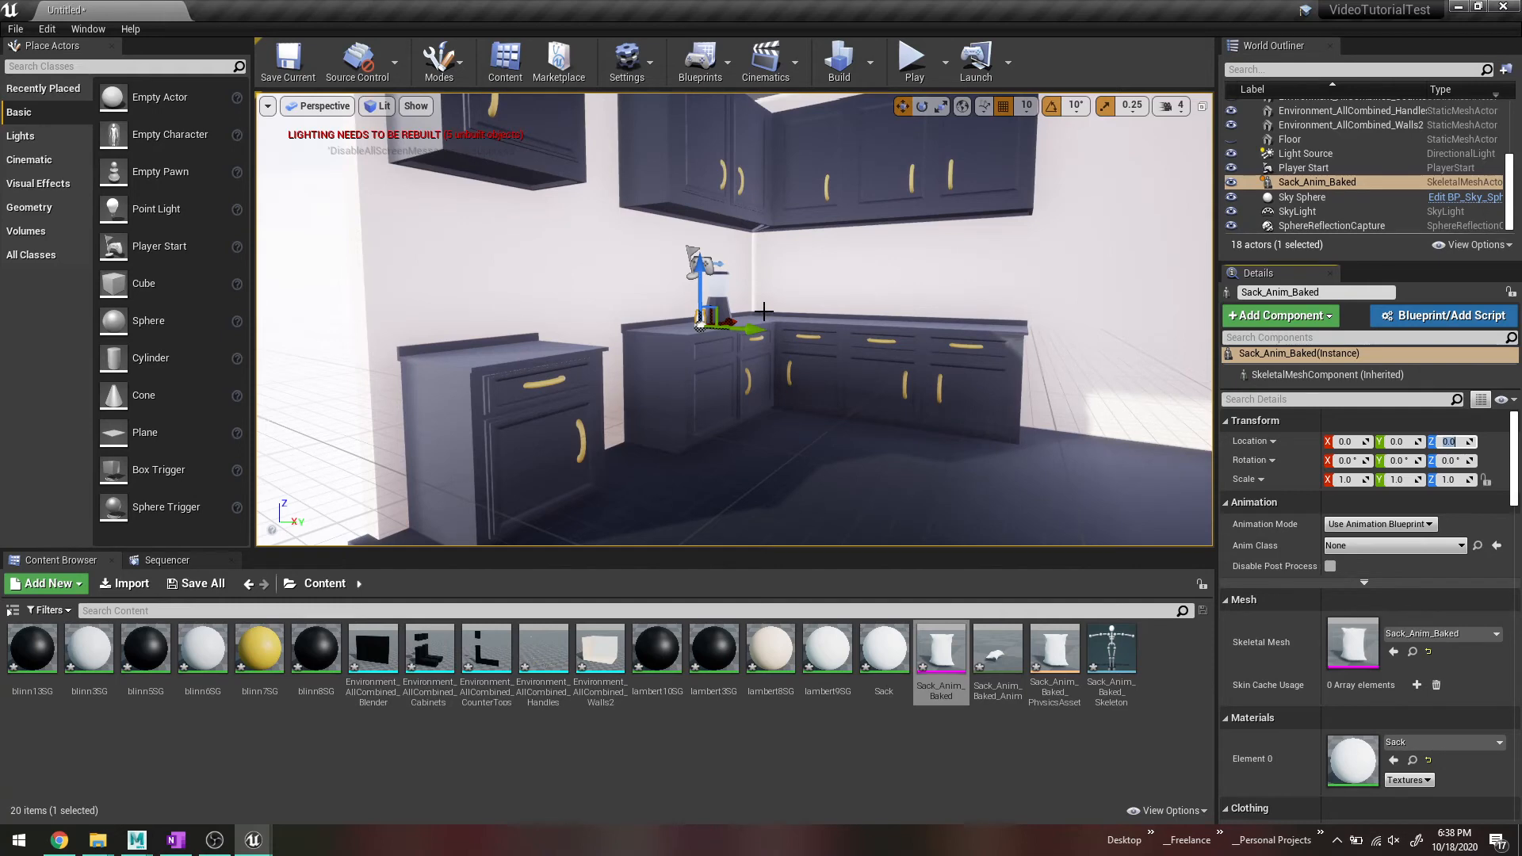
{"action": "key", "text": "f"}
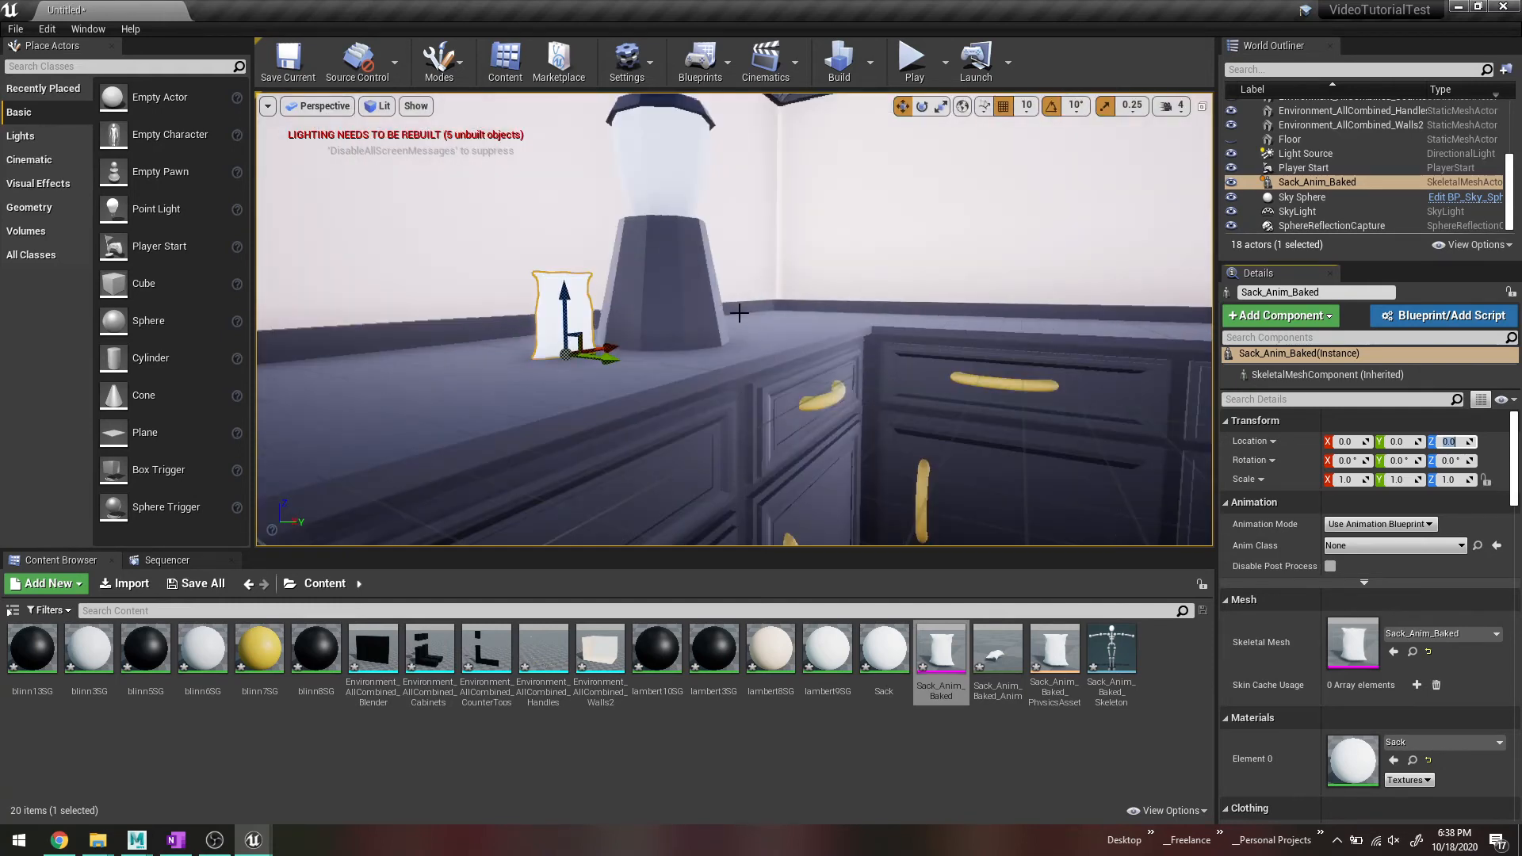
{"action": "middle_click_drag", "start_coordinate": [762, 317], "coordinate": [770, 322]}
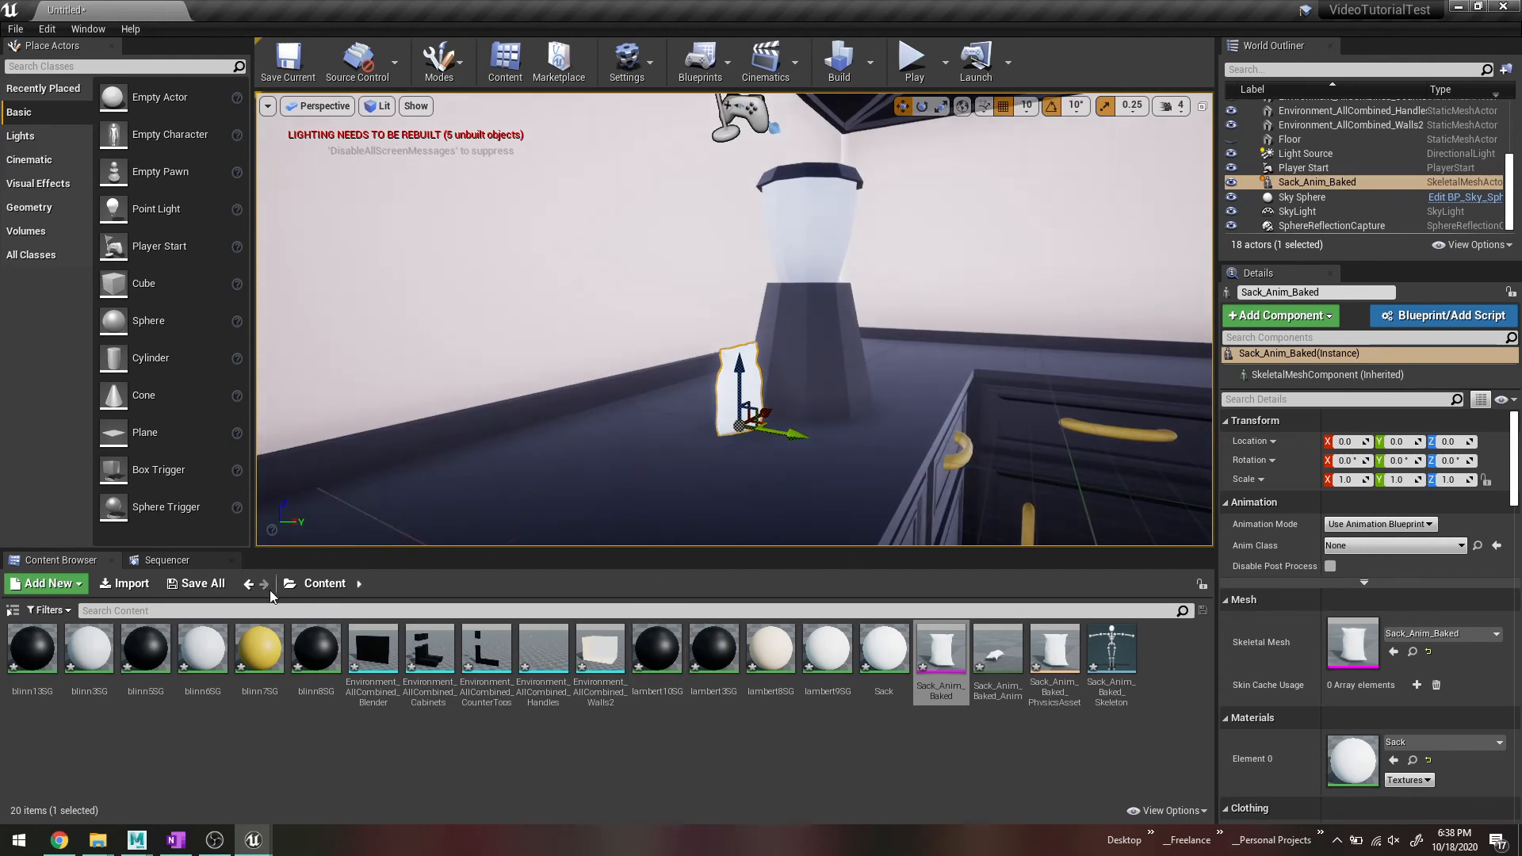
Switch to Maya, show the Controls display layer, and select the Translate Z channel of Master_ctrl.
{"action": "mouse_move", "coordinate": [137, 839]}
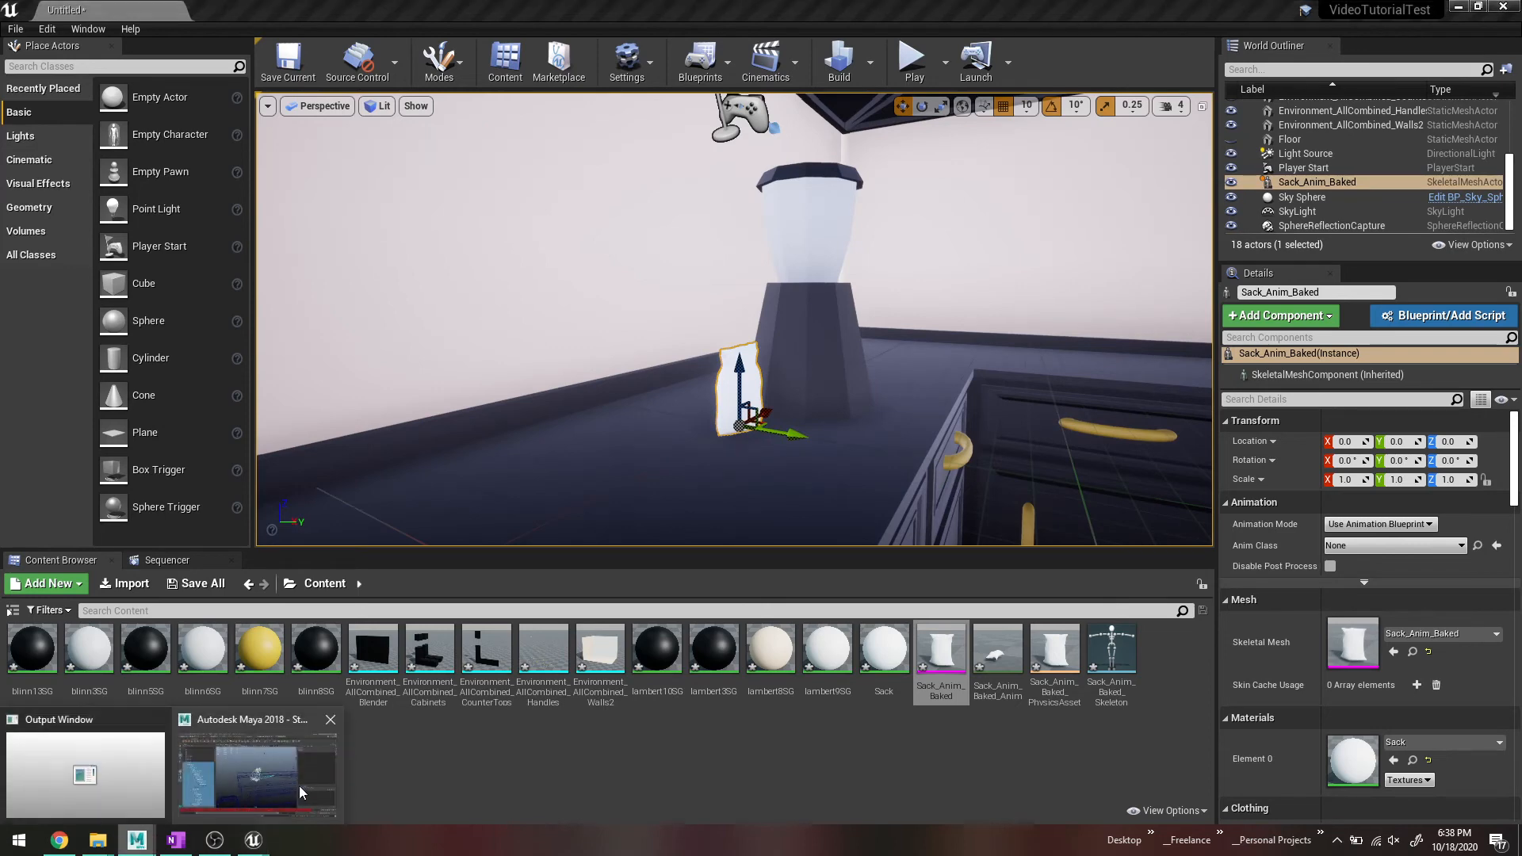
{"action": "left_click", "coordinate": [298, 787]}
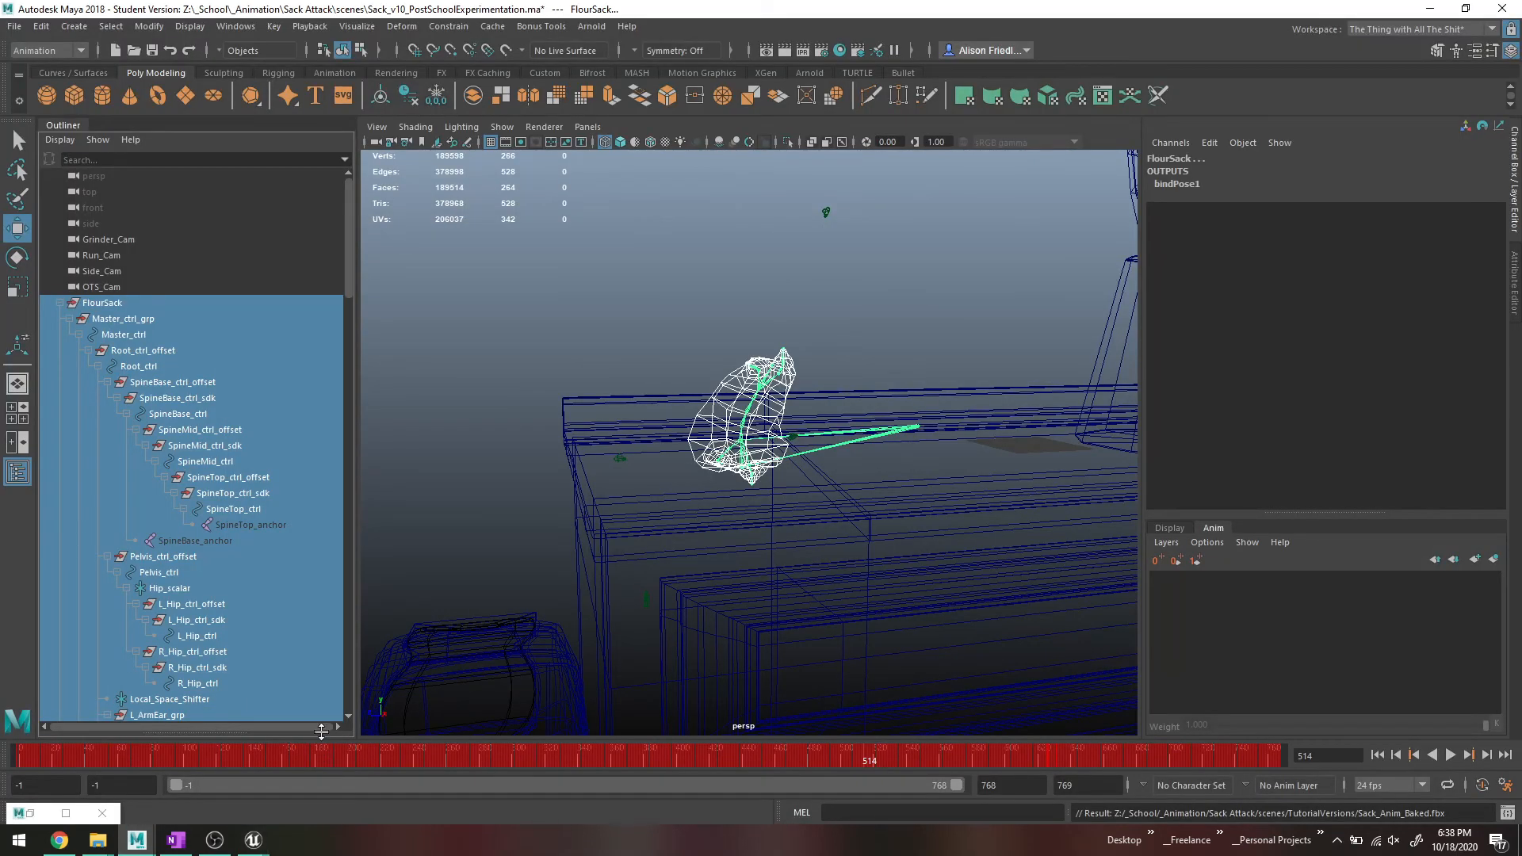
{"action": "left_click", "coordinate": [193, 317]}
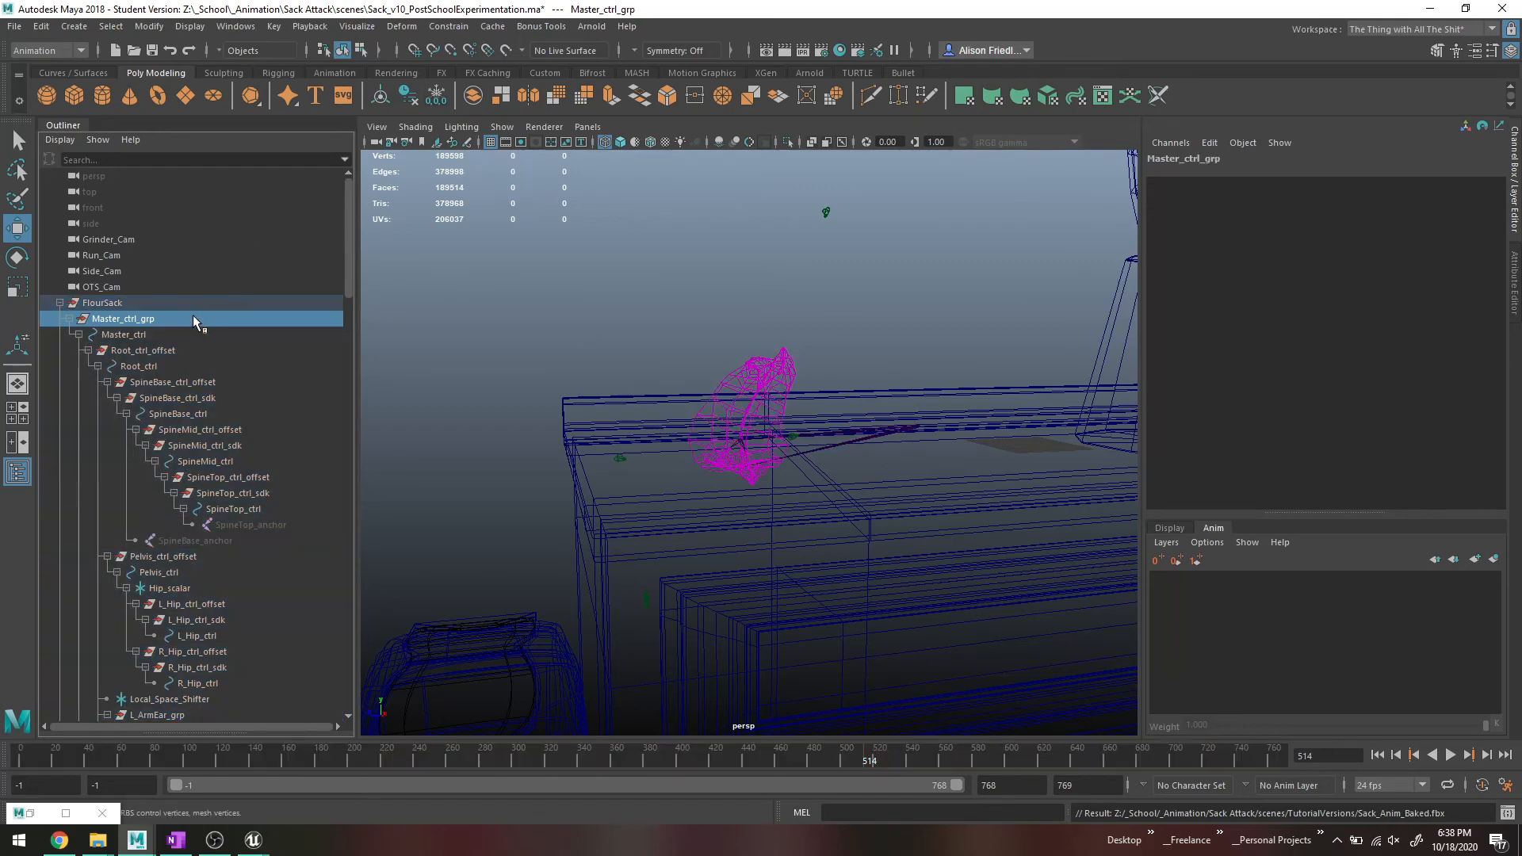
{"action": "left_click", "coordinate": [175, 328]}
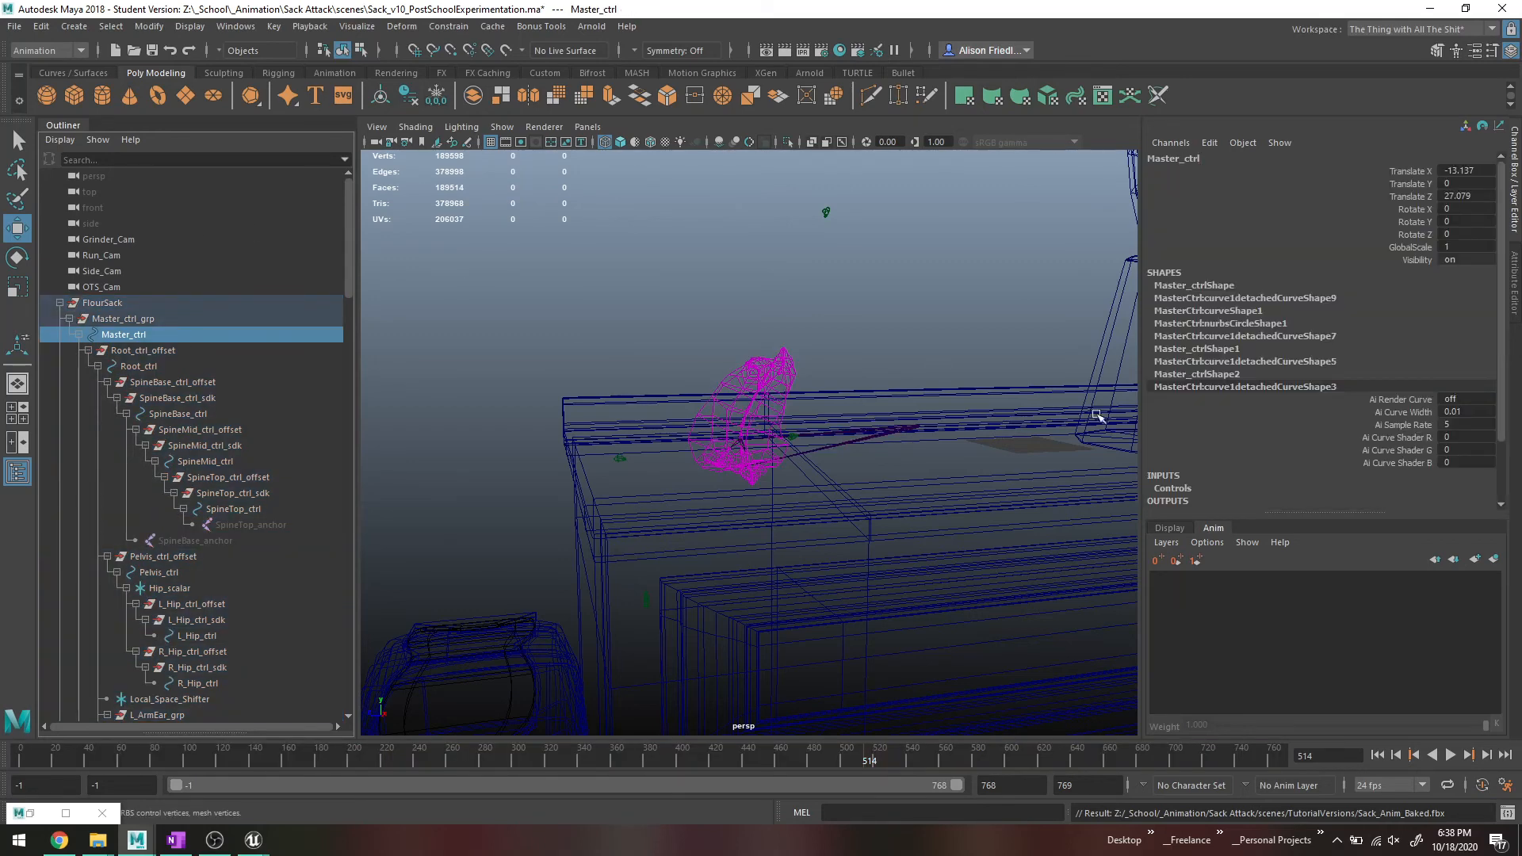
{"action": "left_click", "coordinate": [1171, 528]}
{"action": "left_click", "coordinate": [1160, 628]}
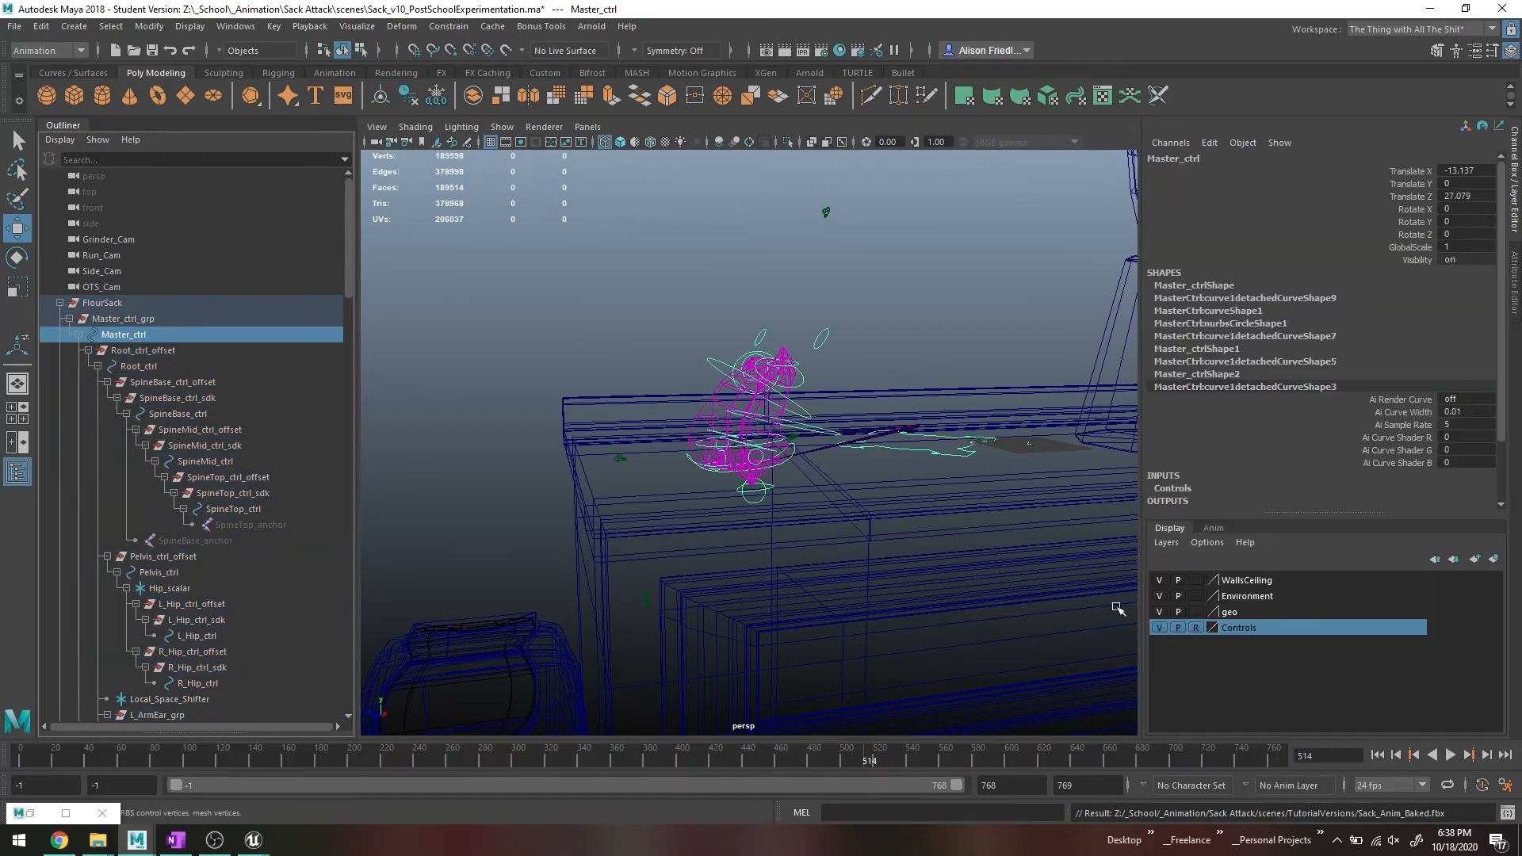
{"action": "left_click", "coordinate": [921, 450]}
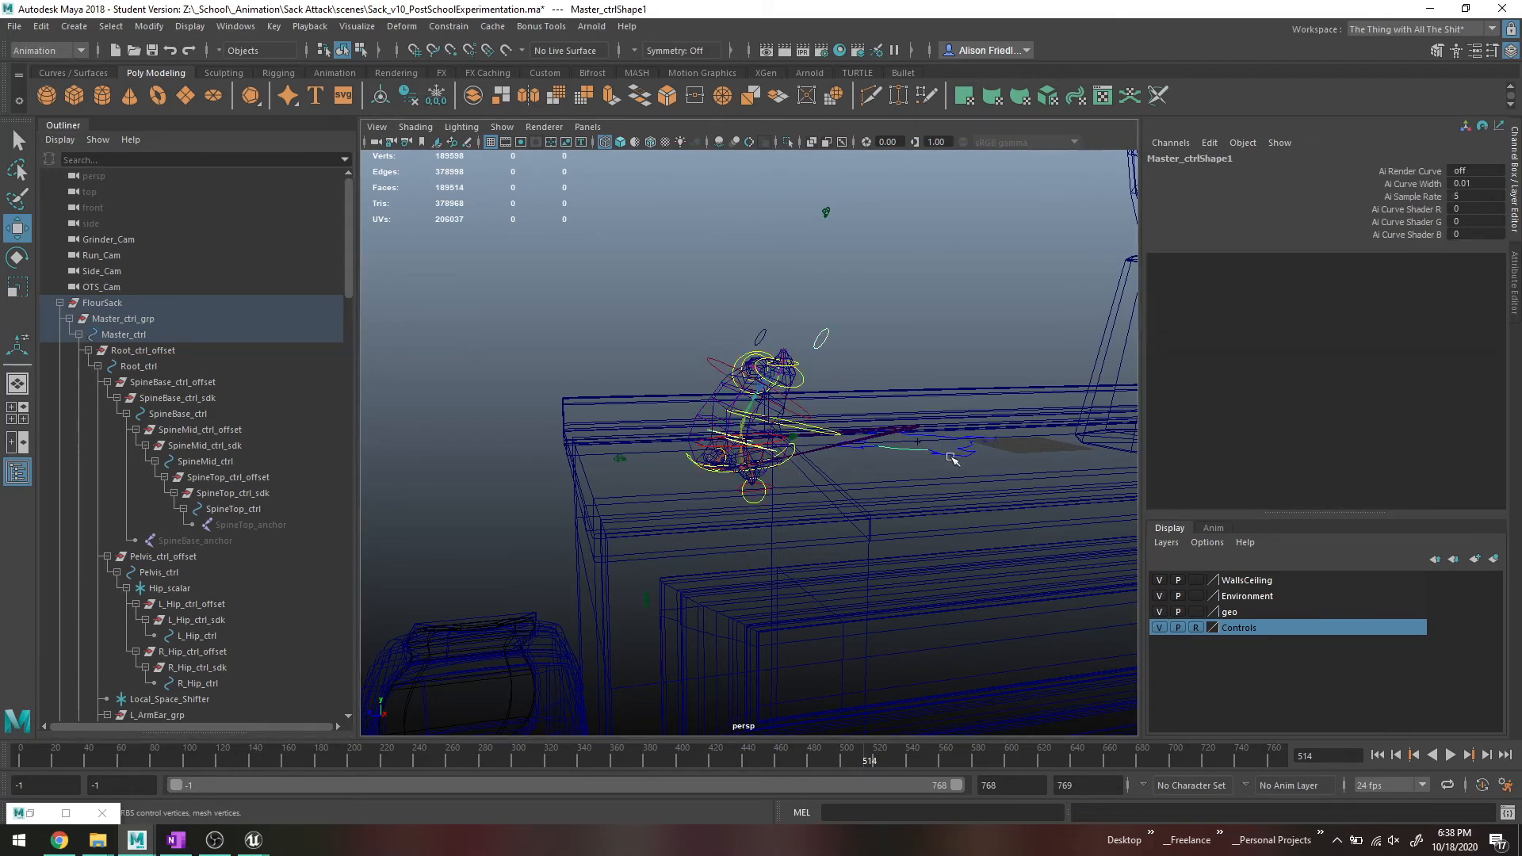
{"action": "left_click", "coordinate": [120, 334]}
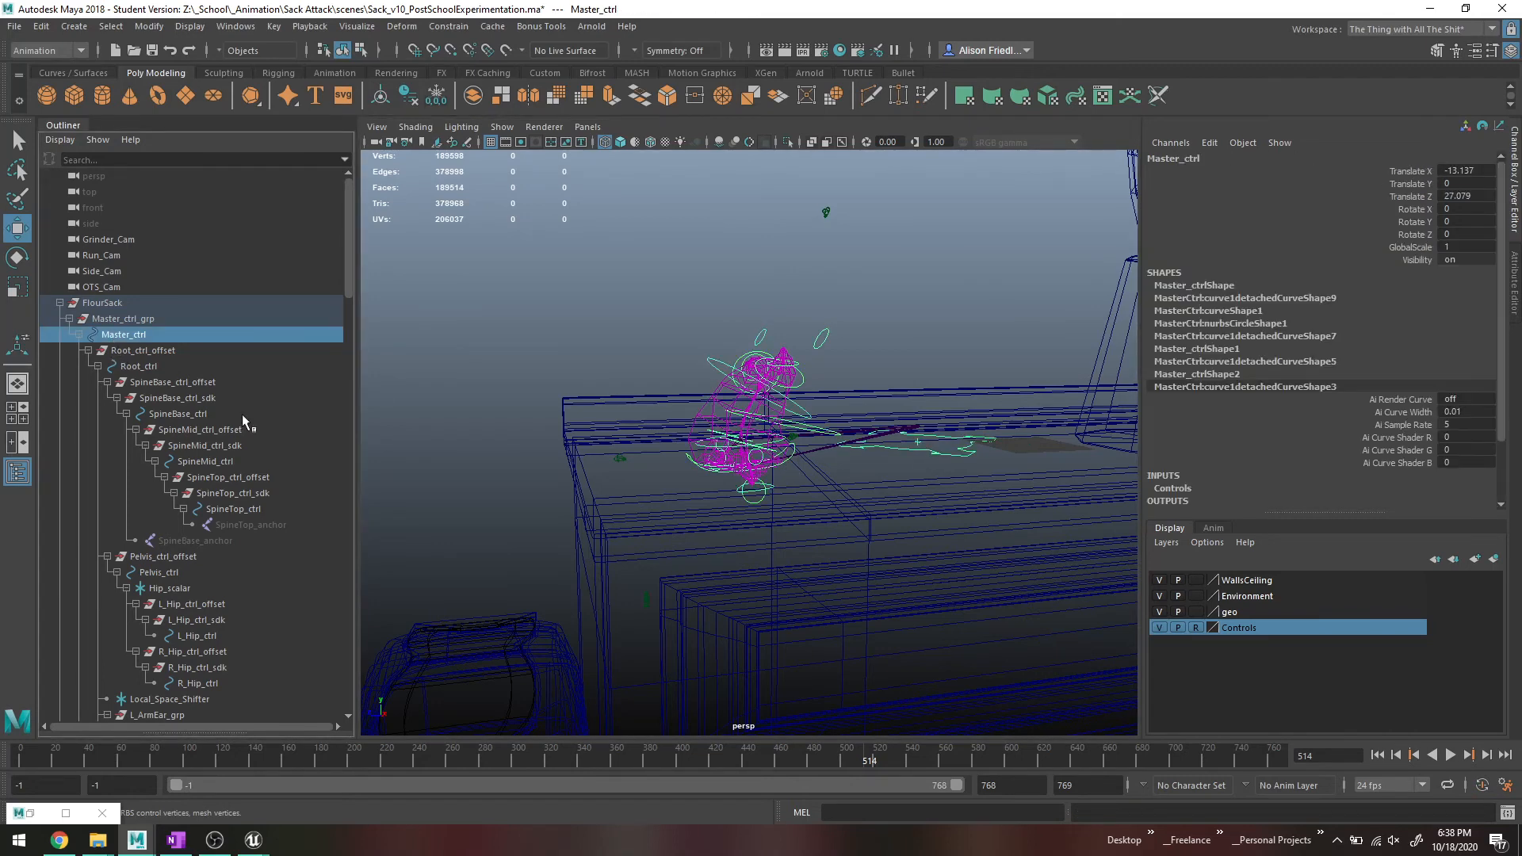
{"action": "scroll", "coordinate": [923, 457], "scroll_direction": "down", "scroll_amount": 3}
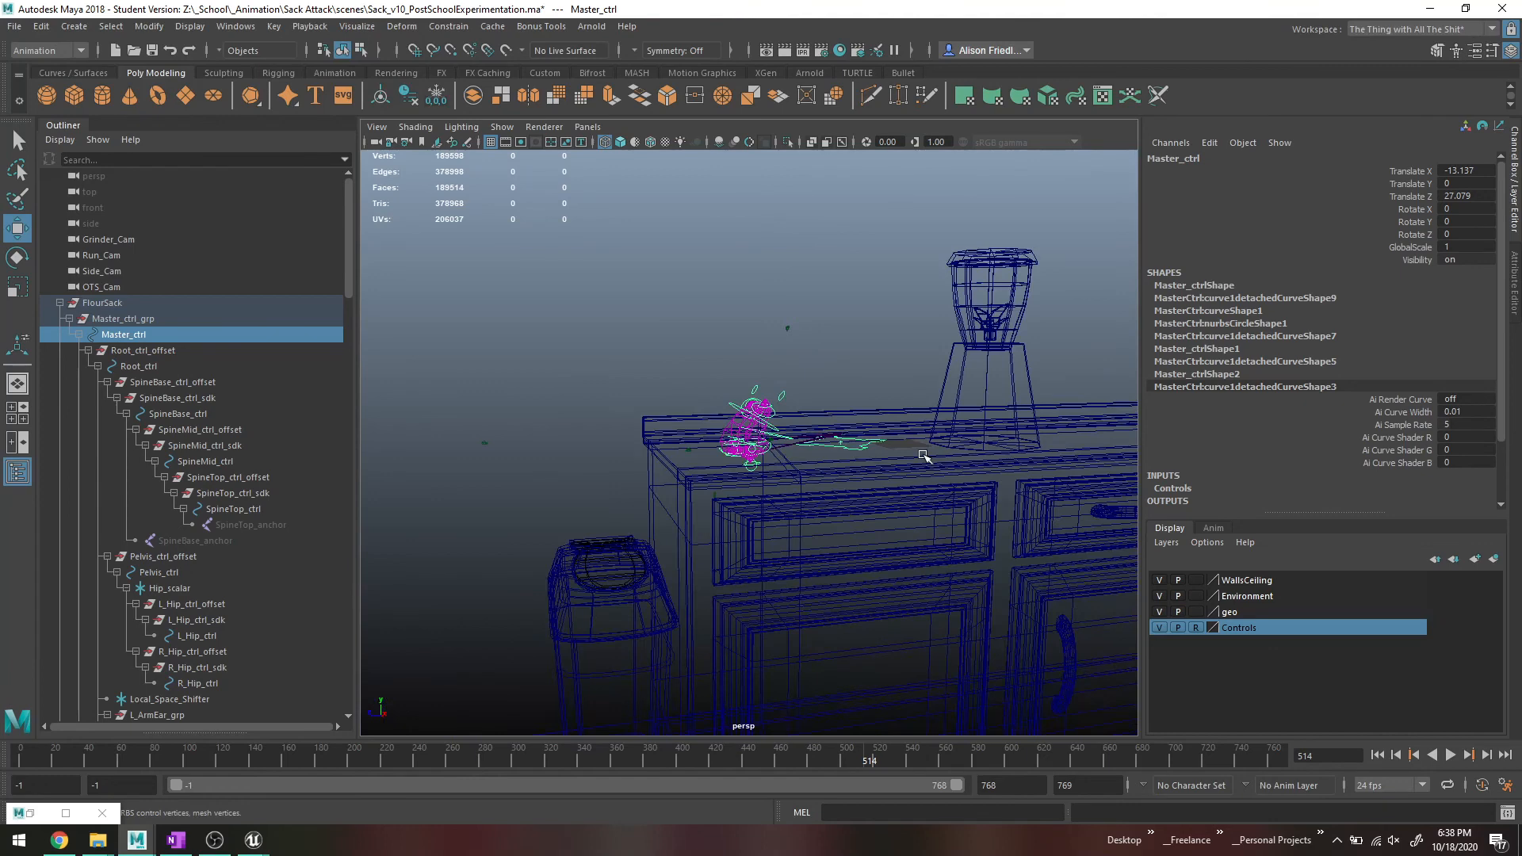
{"action": "left_click", "coordinate": [1418, 196]}
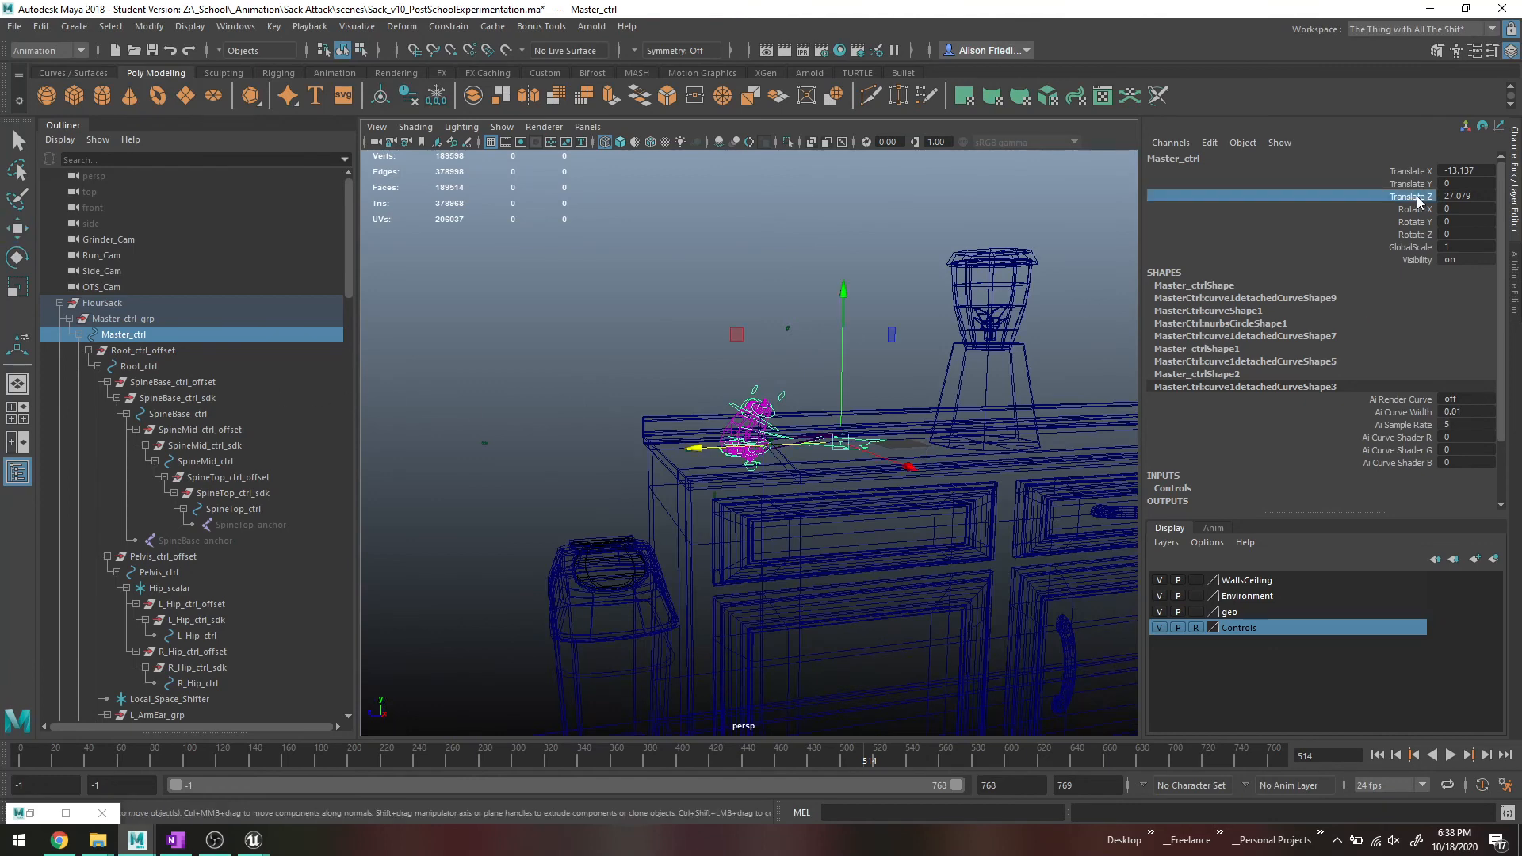
Select the sack's Spine03_jnt joint and go to frame -1.
{"action": "left_click_drag", "start_coordinate": [786, 395], "coordinate": [834, 367], "text": "alt"}
{"action": "right_click", "coordinate": [865, 381]}
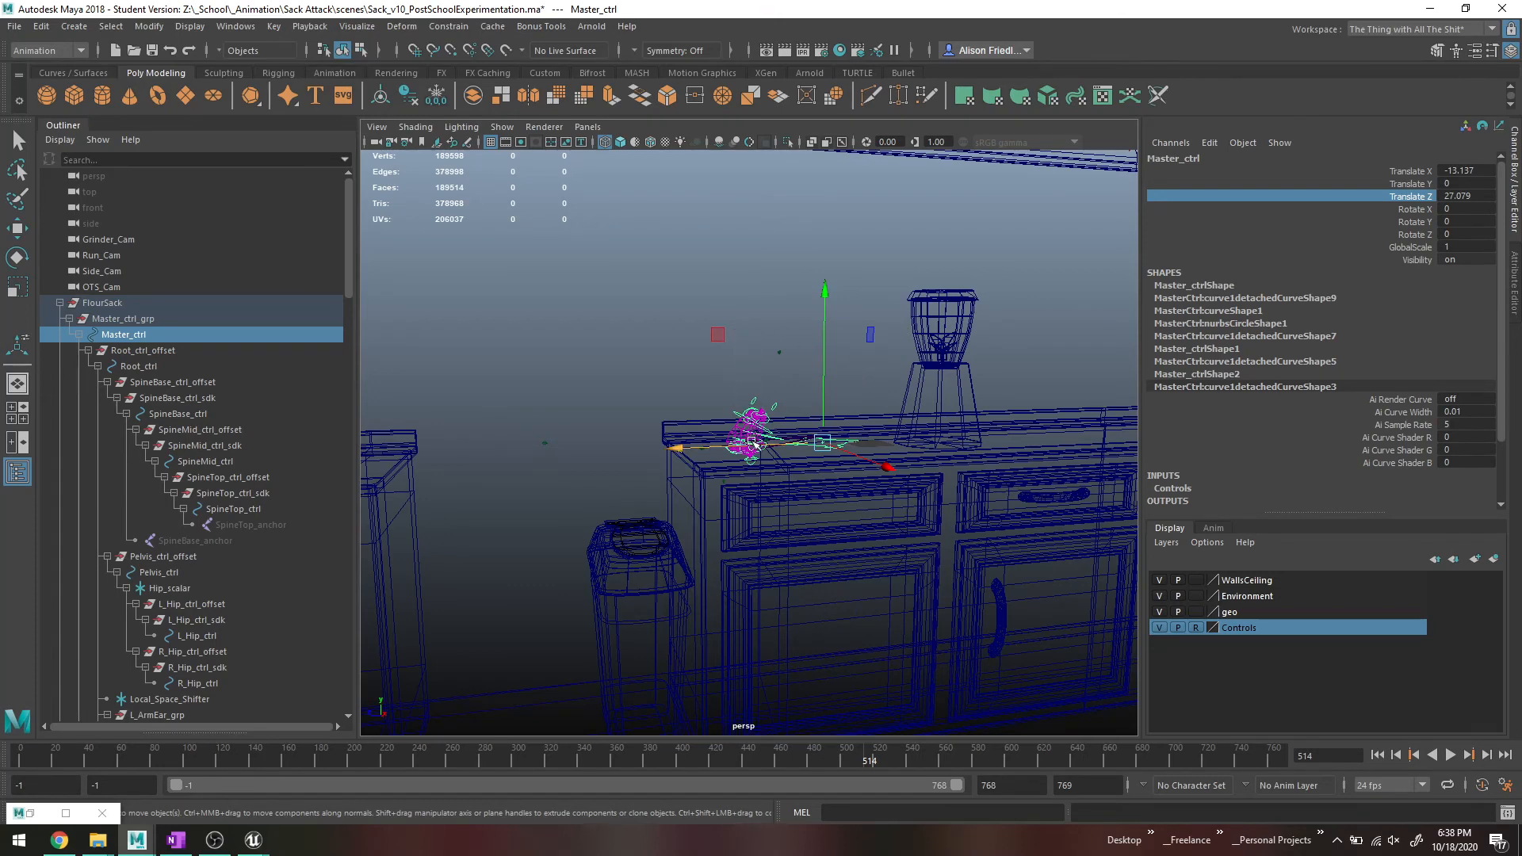
{"action": "scroll", "coordinate": [777, 426], "scroll_direction": "up", "scroll_amount": 8}
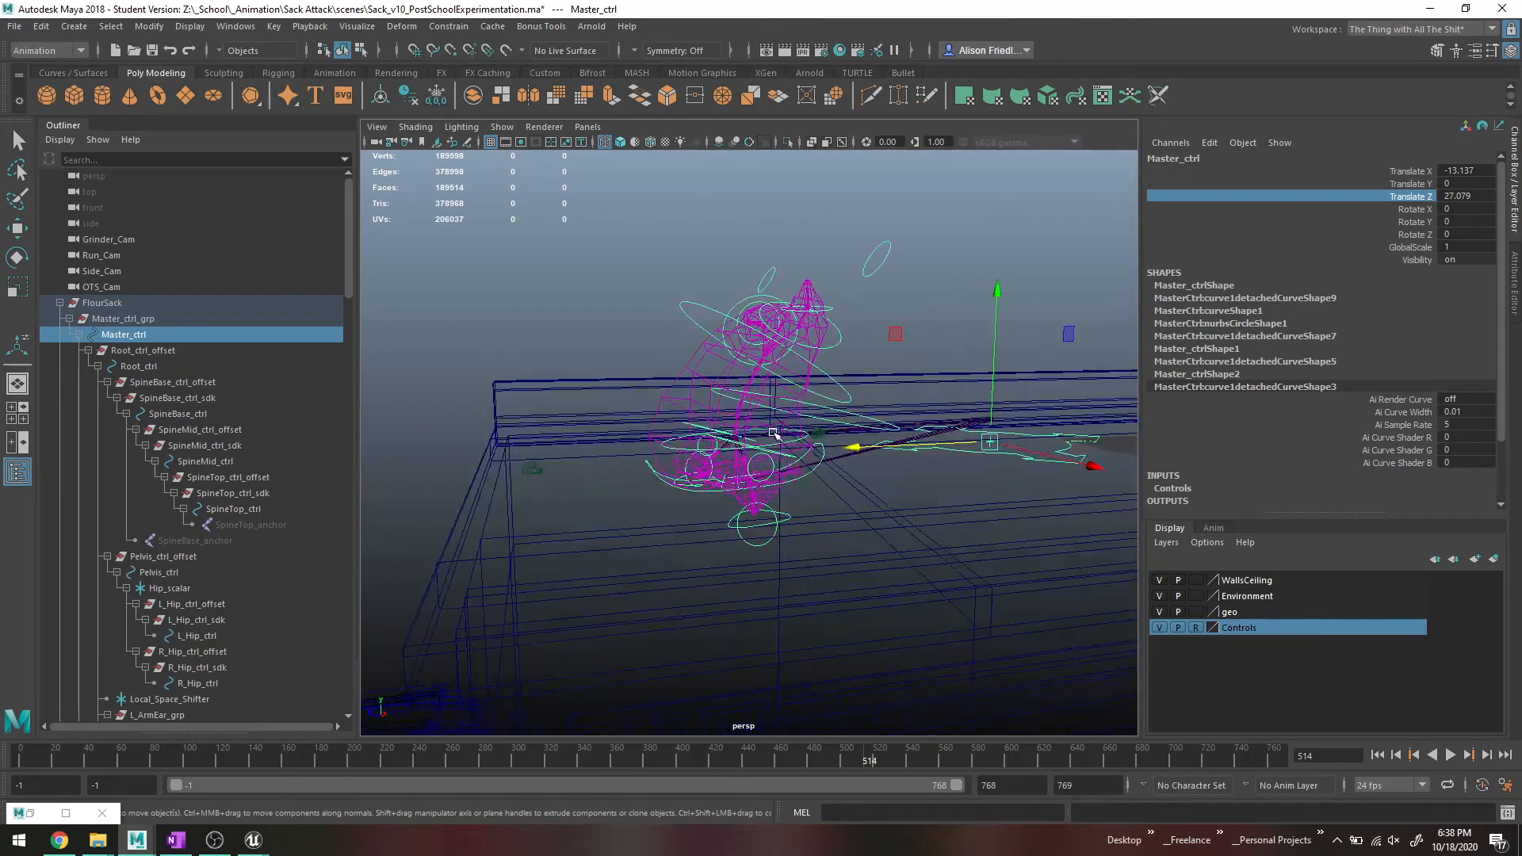
{"action": "left_click", "coordinate": [738, 410]}
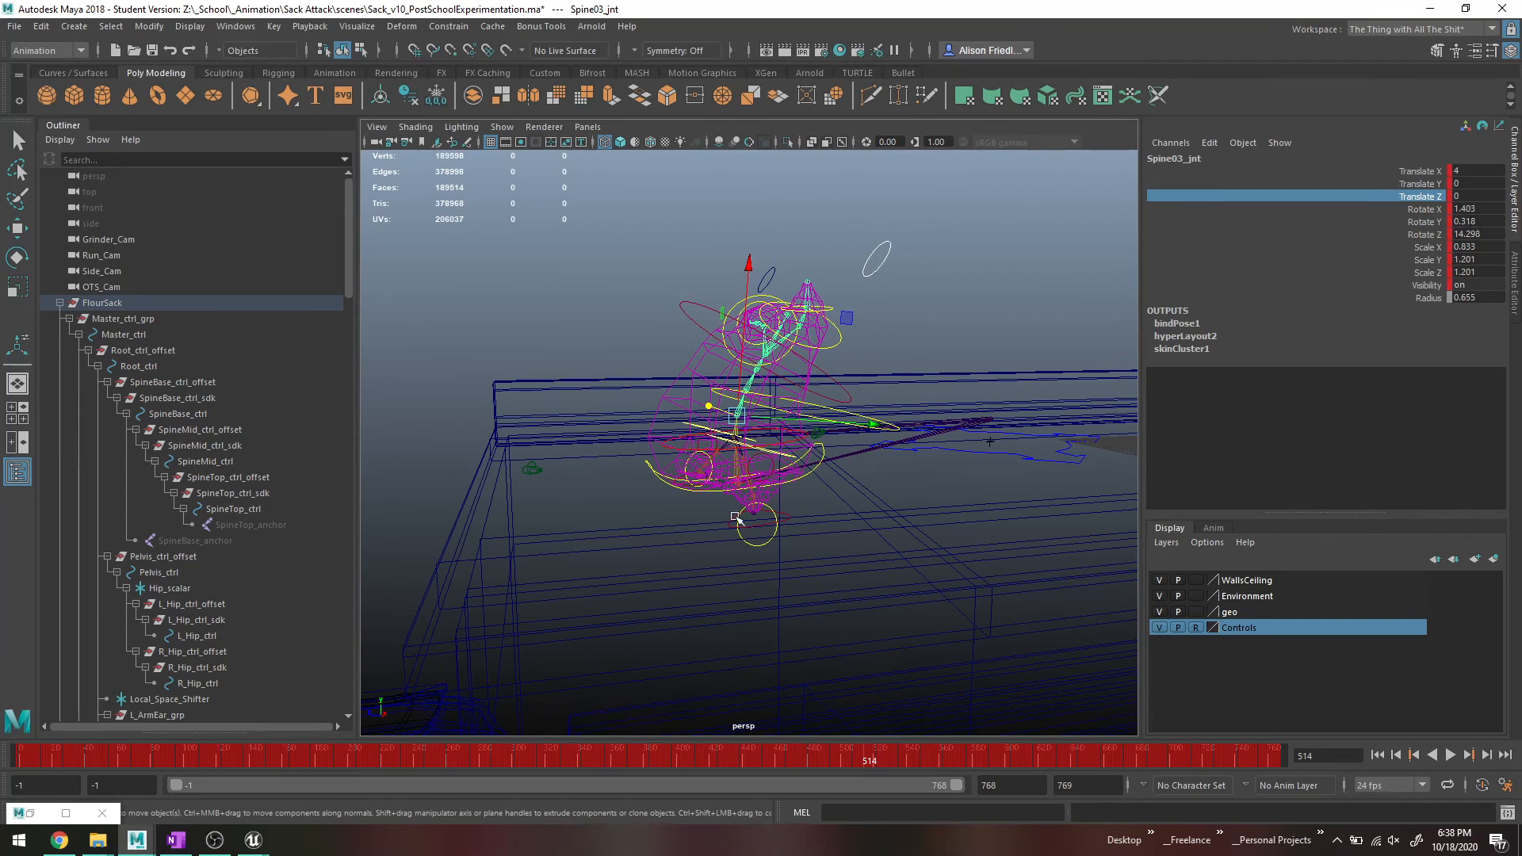
{"action": "left_click_drag", "start_coordinate": [78, 745], "coordinate": [16, 755]}
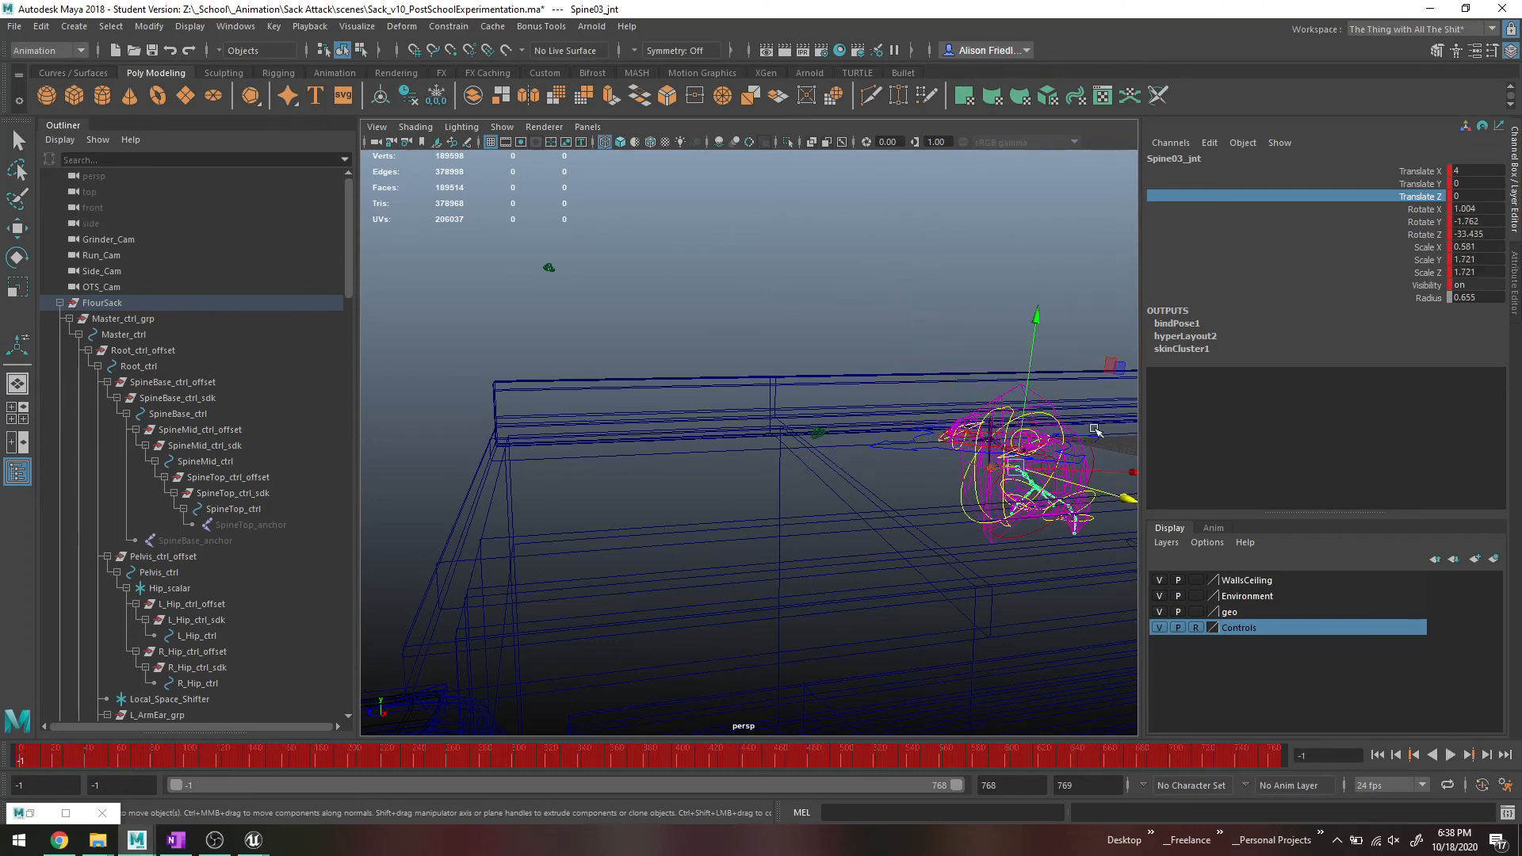
Move Master_ctrl along Z to about 109.05, away from the baked sack mesh.
{"action": "left_click", "coordinate": [154, 333]}
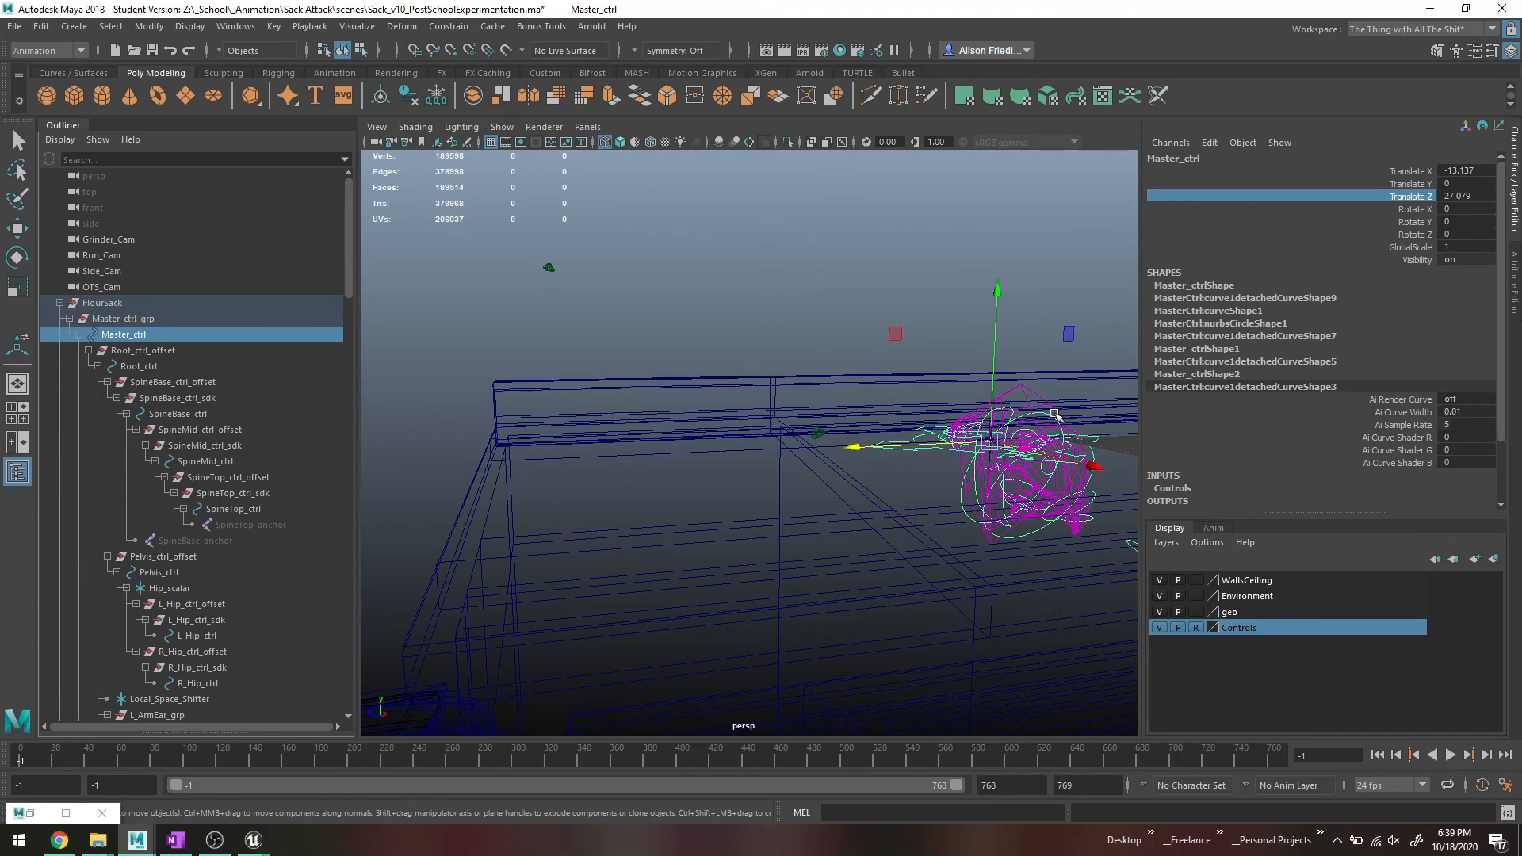
{"action": "scroll", "coordinate": [1054, 413], "scroll_direction": "down", "scroll_amount": 3}
{"action": "left_click_drag", "start_coordinate": [810, 443], "coordinate": [501, 458]}
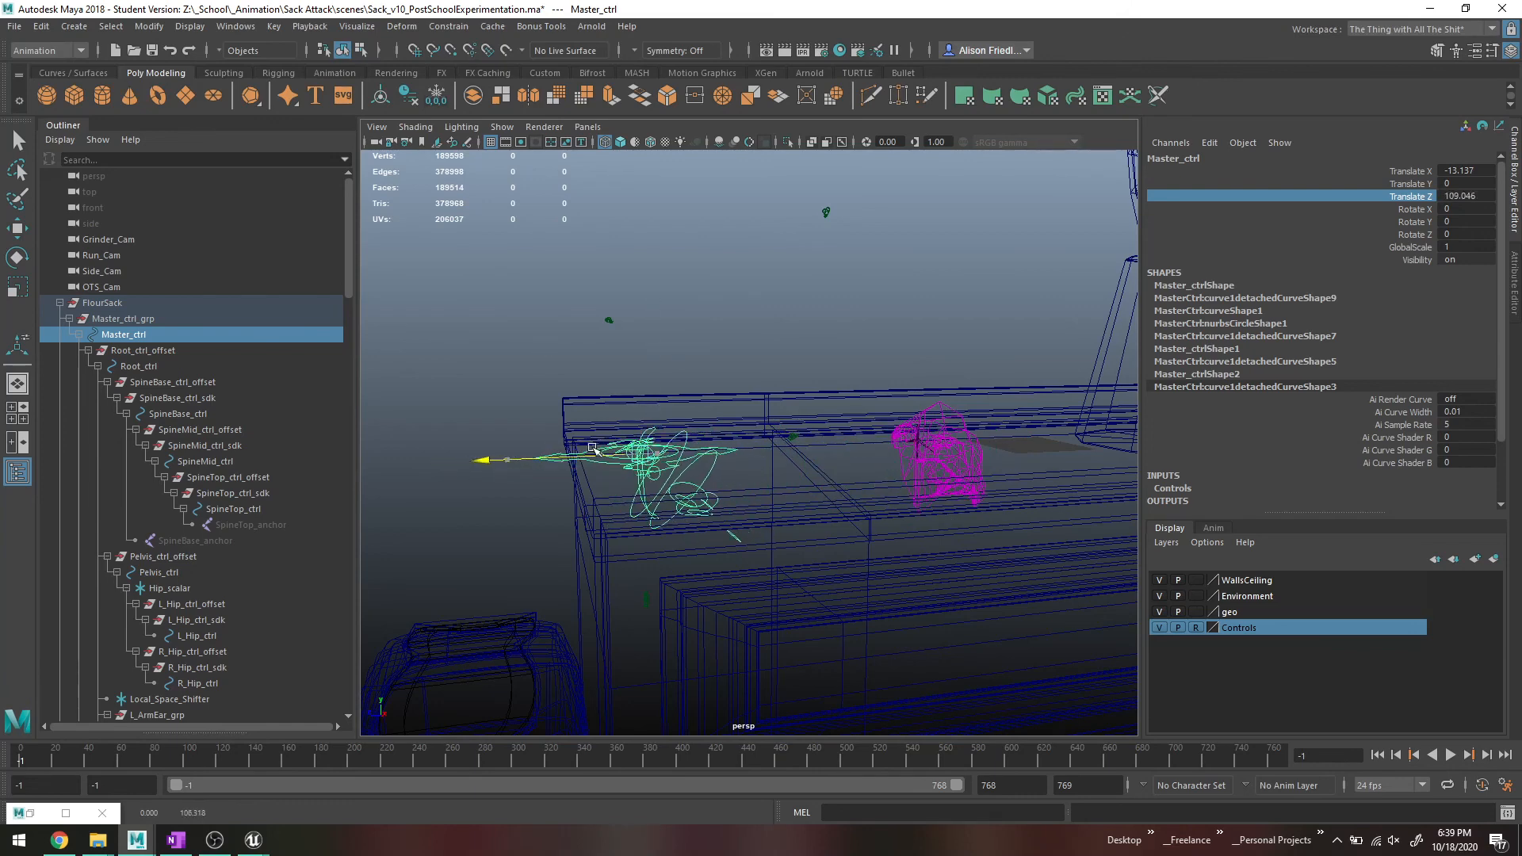
Rotate SpineTop_ctrl to about -16.4, -61.9 and 13.3 degrees to test its effect on the sack.
{"action": "left_click", "coordinate": [731, 471]}
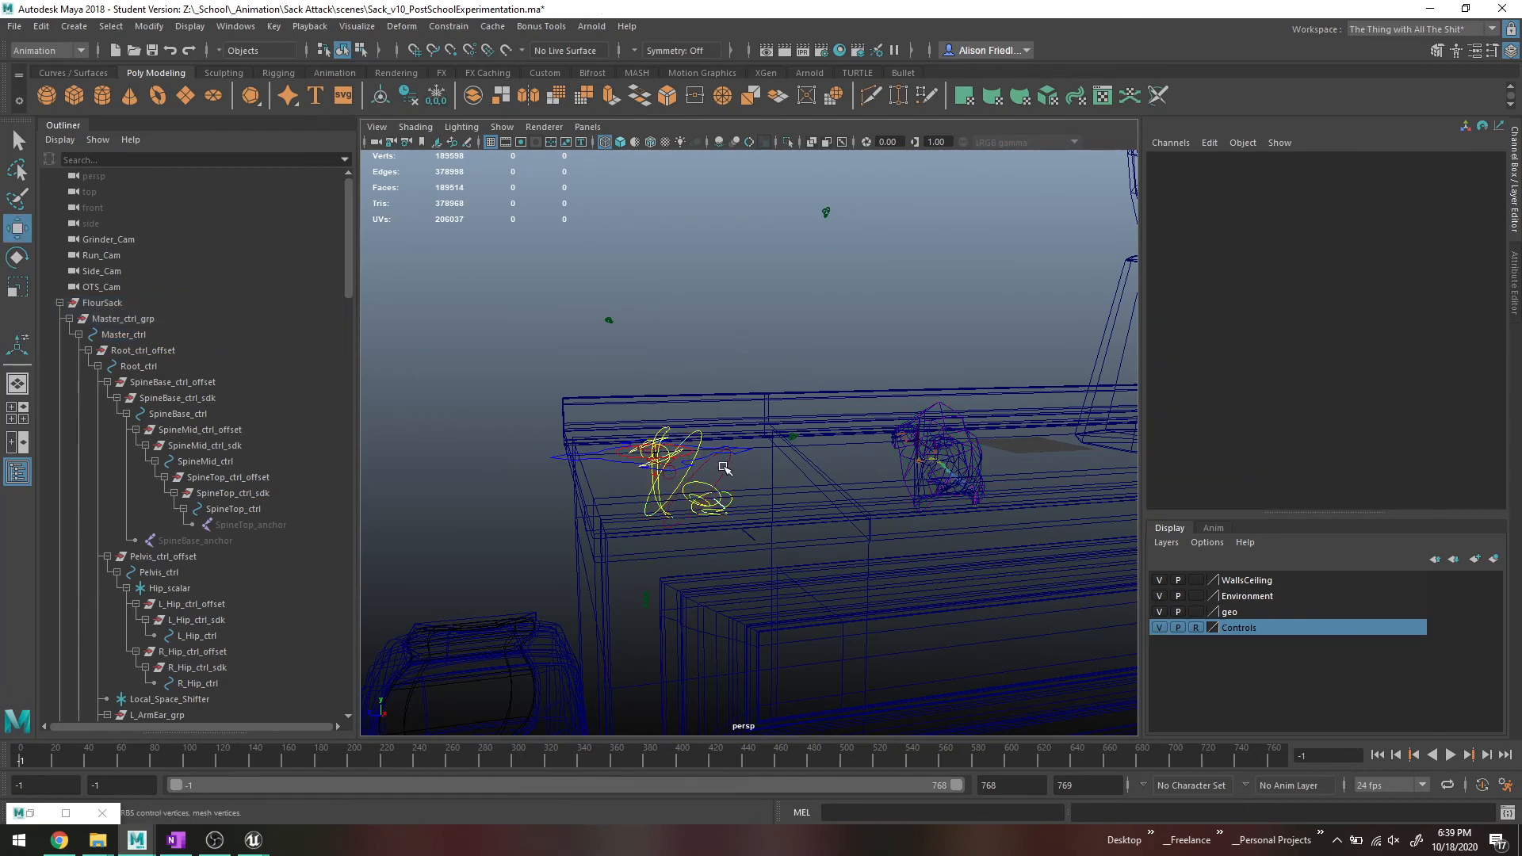
{"action": "left_click", "coordinate": [729, 475]}
{"action": "key", "text": "e"}
{"action": "left_click_drag", "start_coordinate": [808, 357], "coordinate": [826, 374]}
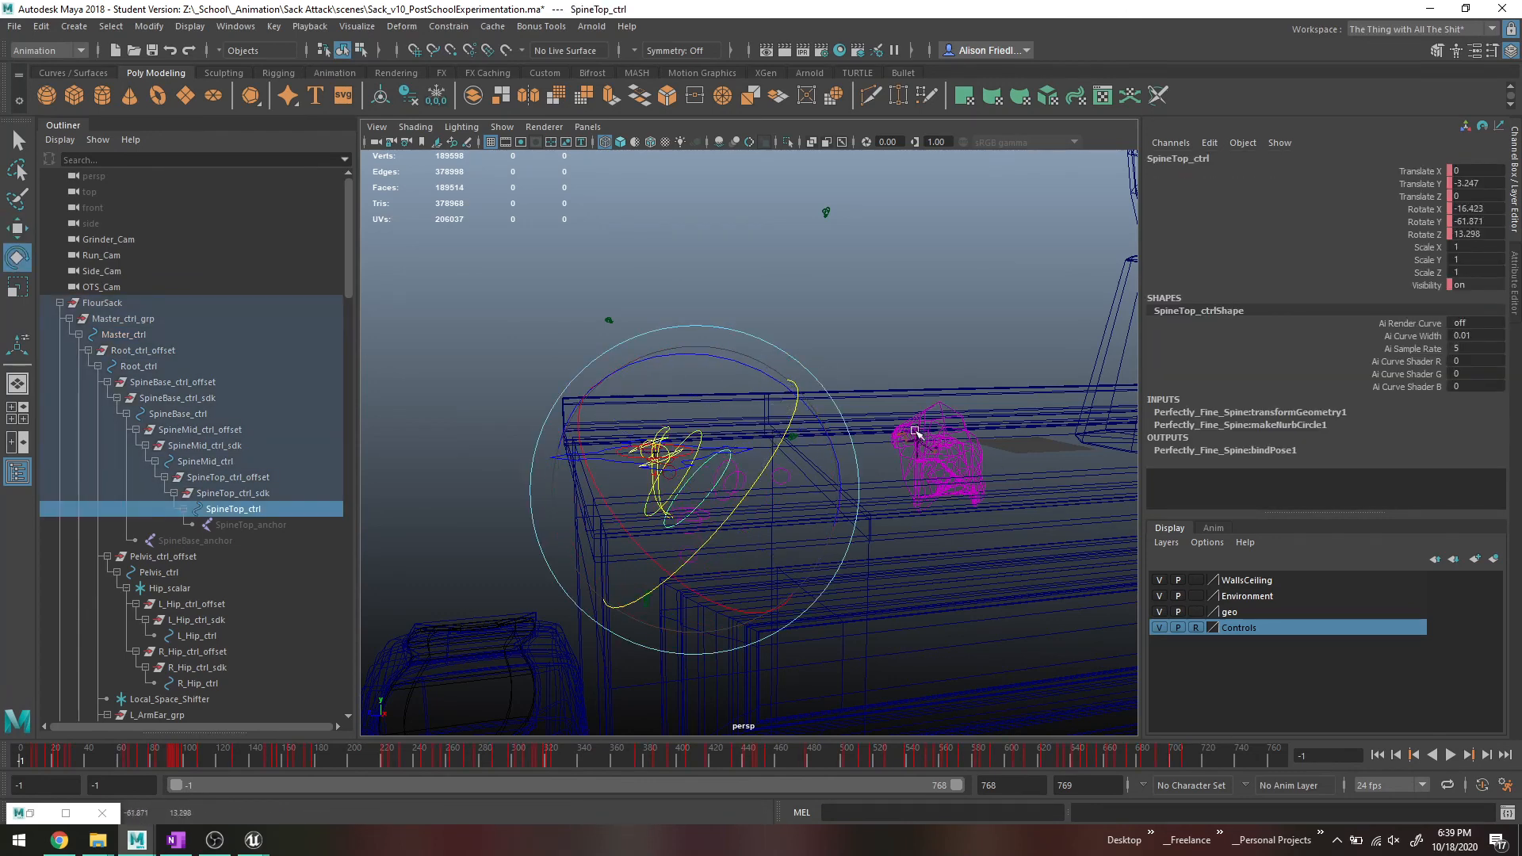
Display the scene in shaded mode and select the flour sack's mesh on the counter.
{"action": "key", "text": "5"}
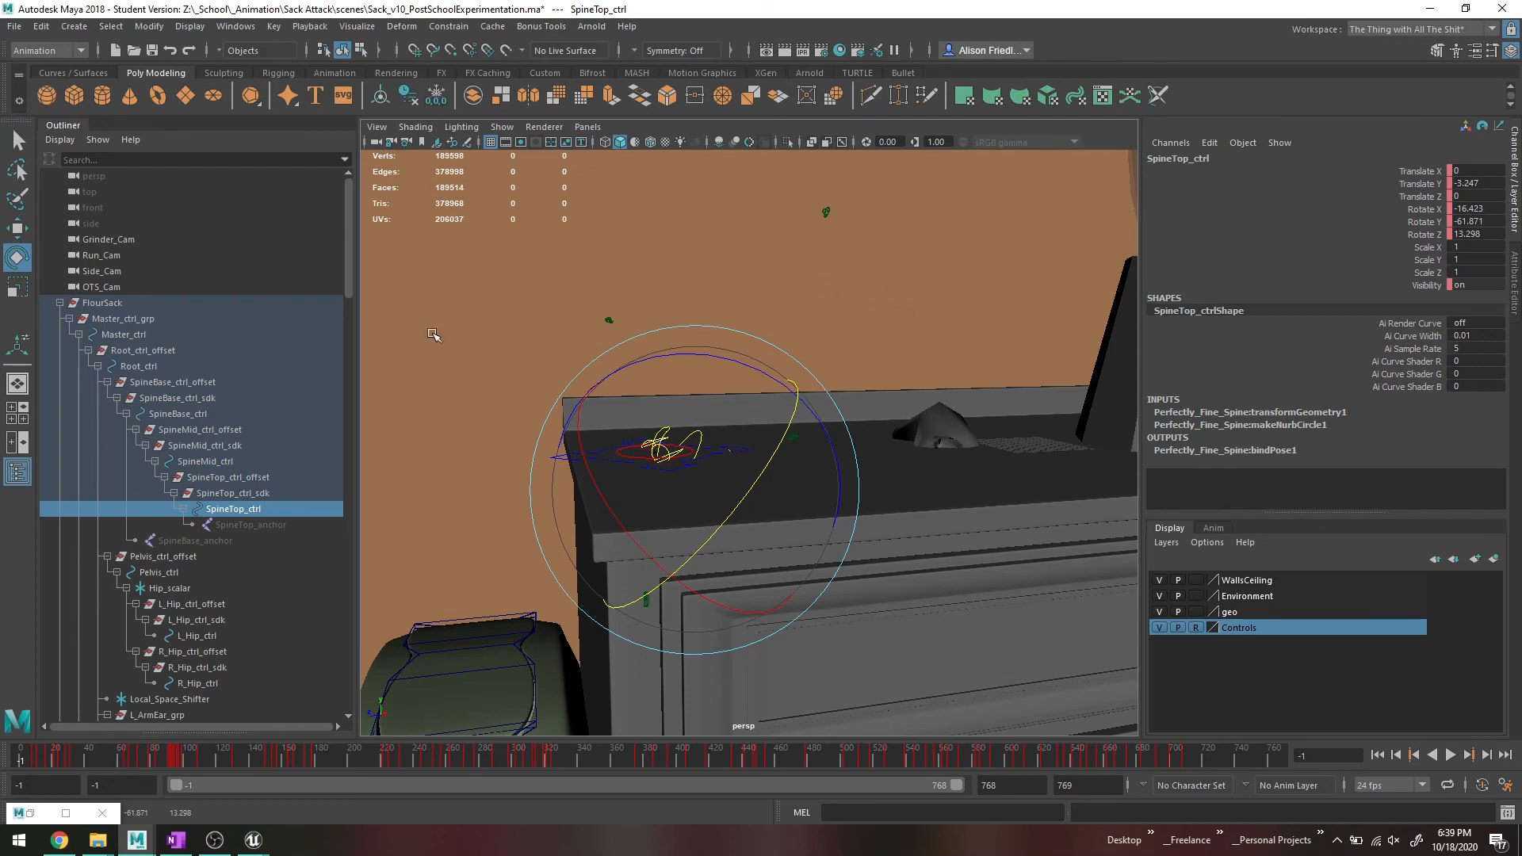
{"action": "left_click", "coordinate": [711, 208]}
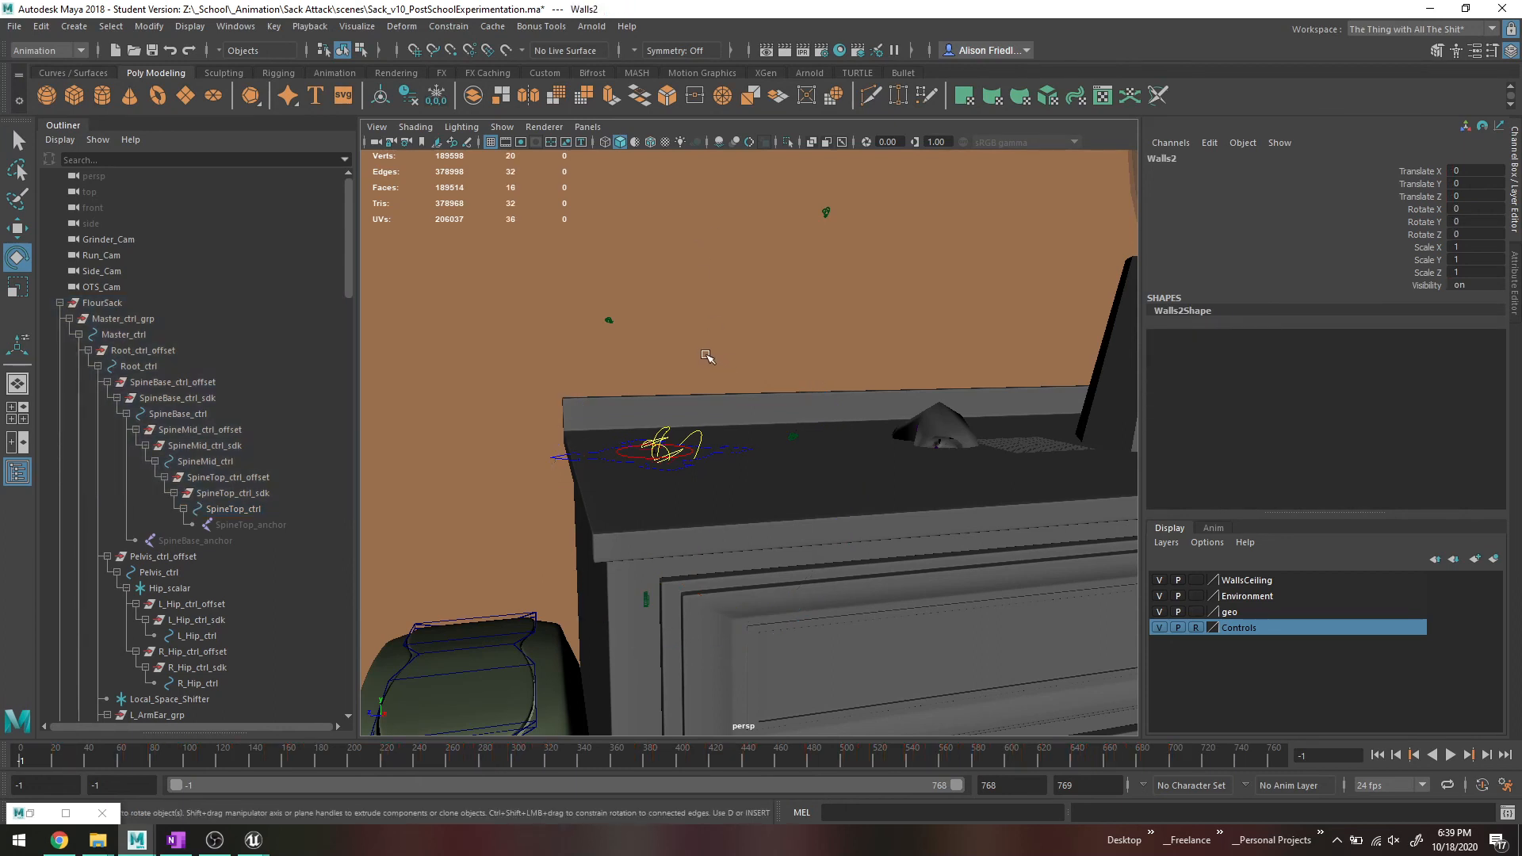
{"action": "left_click", "coordinate": [944, 412]}
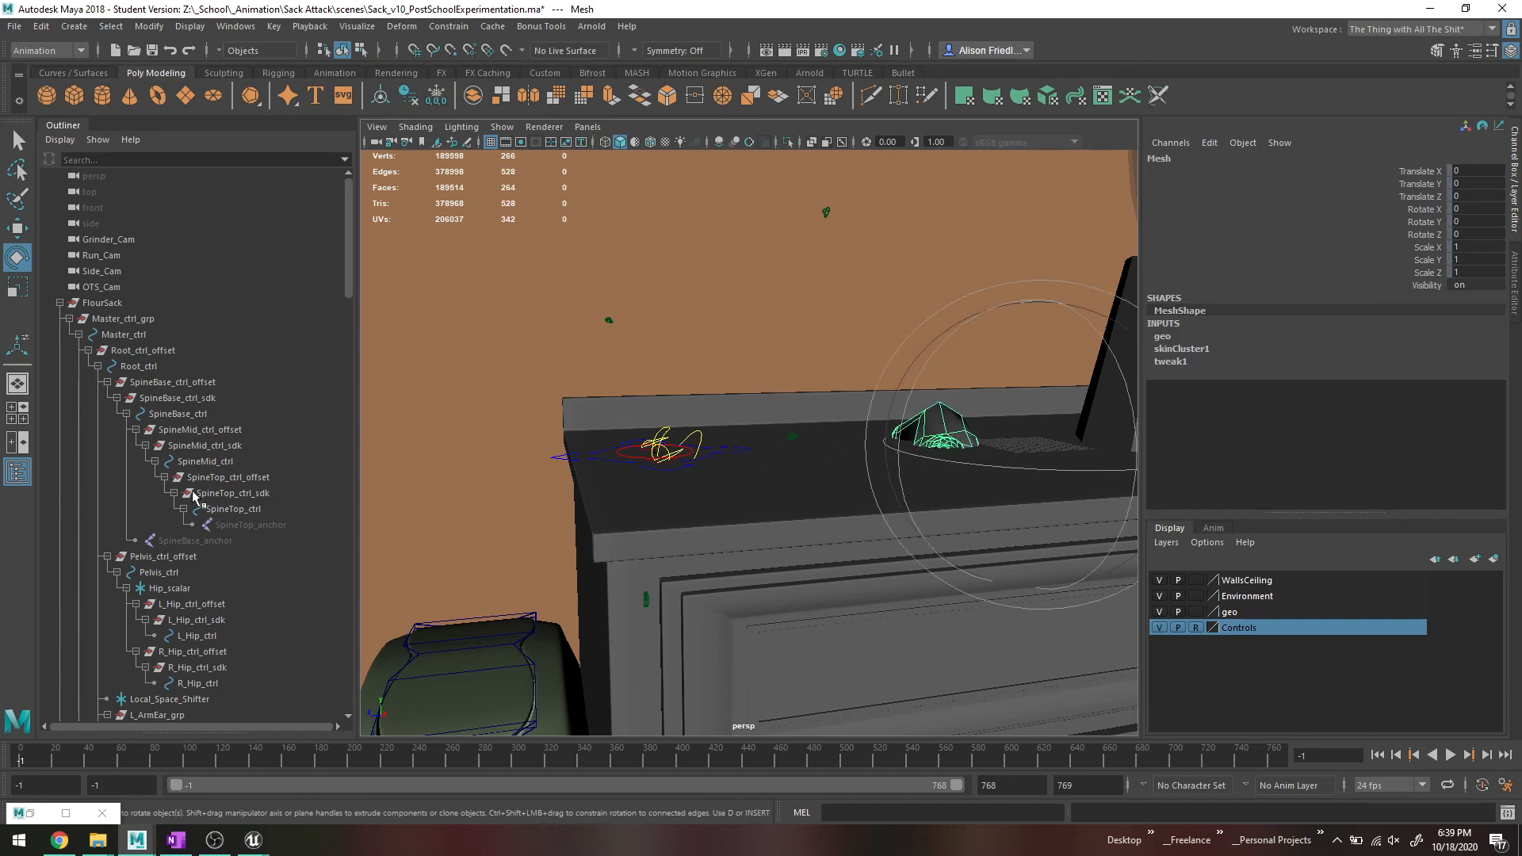
Select Spine06_jnt under No_Touch and scrub the timeline to review the joint's baked animation.
{"action": "scroll", "coordinate": [197, 500], "scroll_direction": "down", "scroll_amount": 15}
{"action": "left_click", "coordinate": [187, 367]}
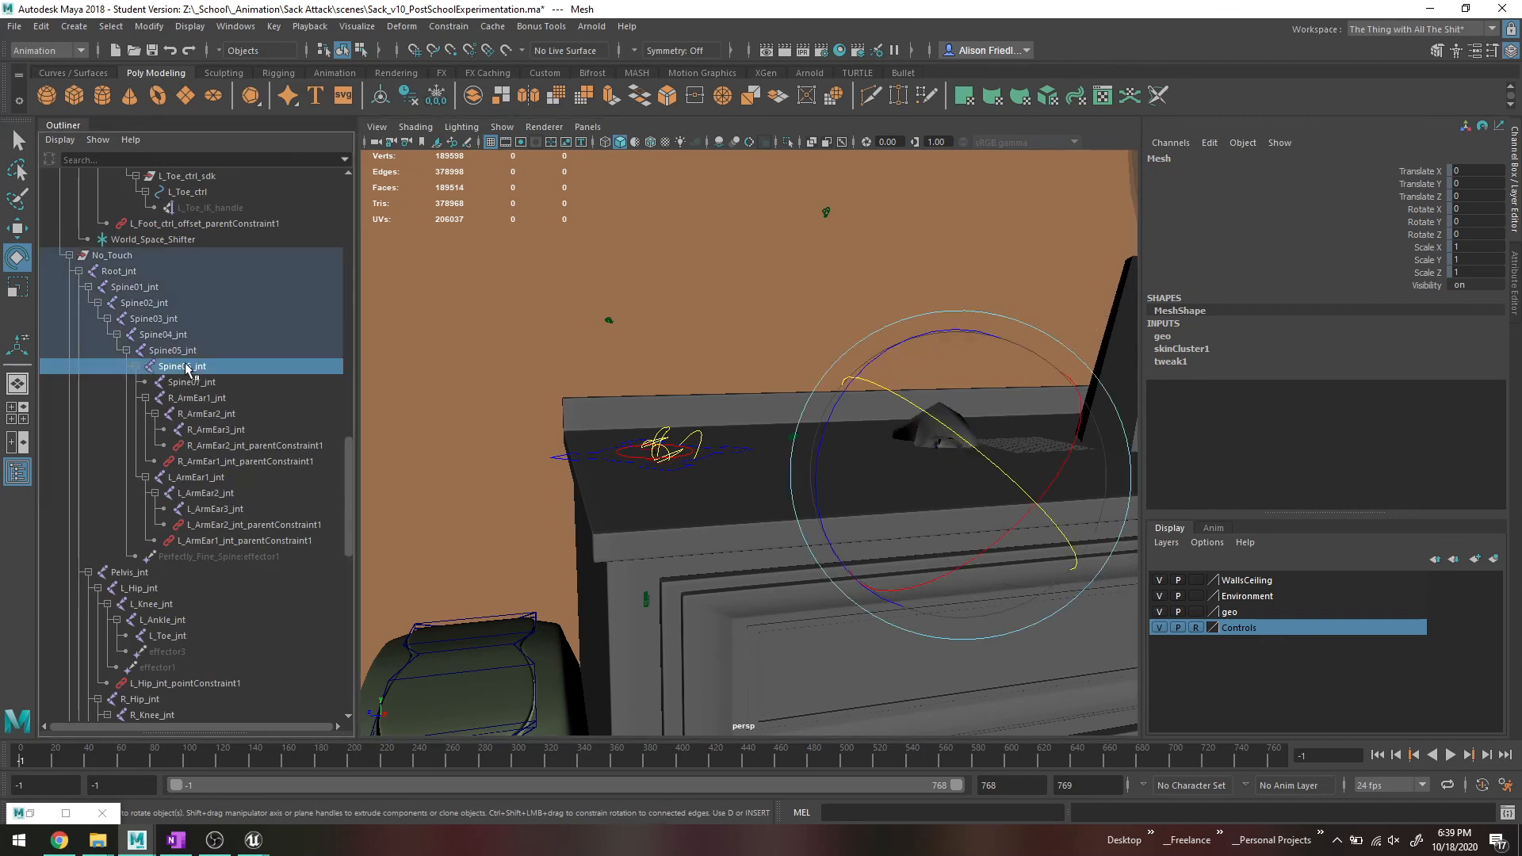
{"action": "left_click", "coordinate": [709, 758]}
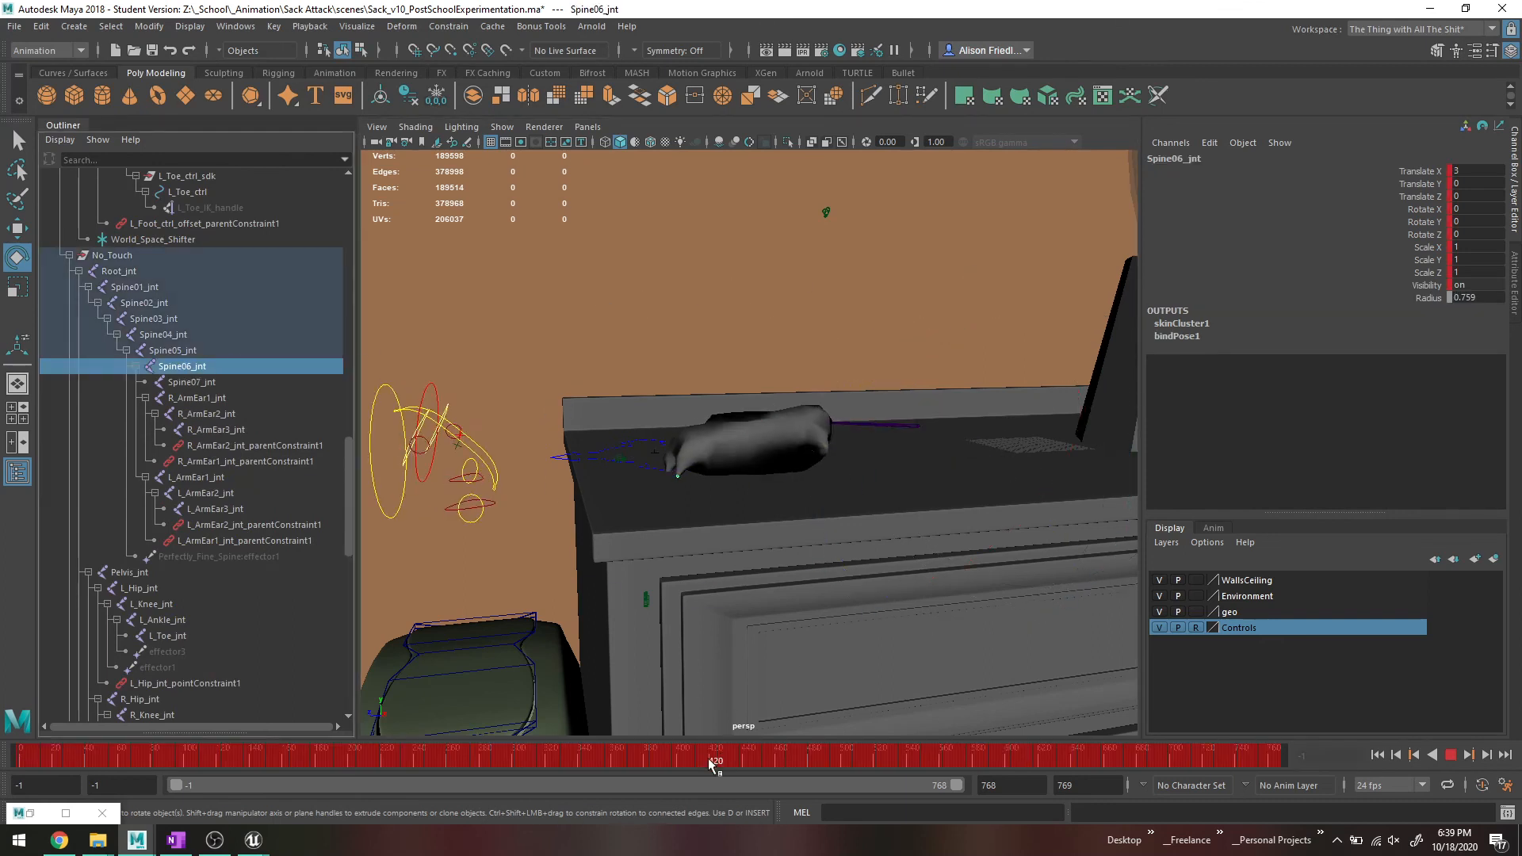
{"action": "left_click_drag", "start_coordinate": [709, 759], "coordinate": [287, 759]}
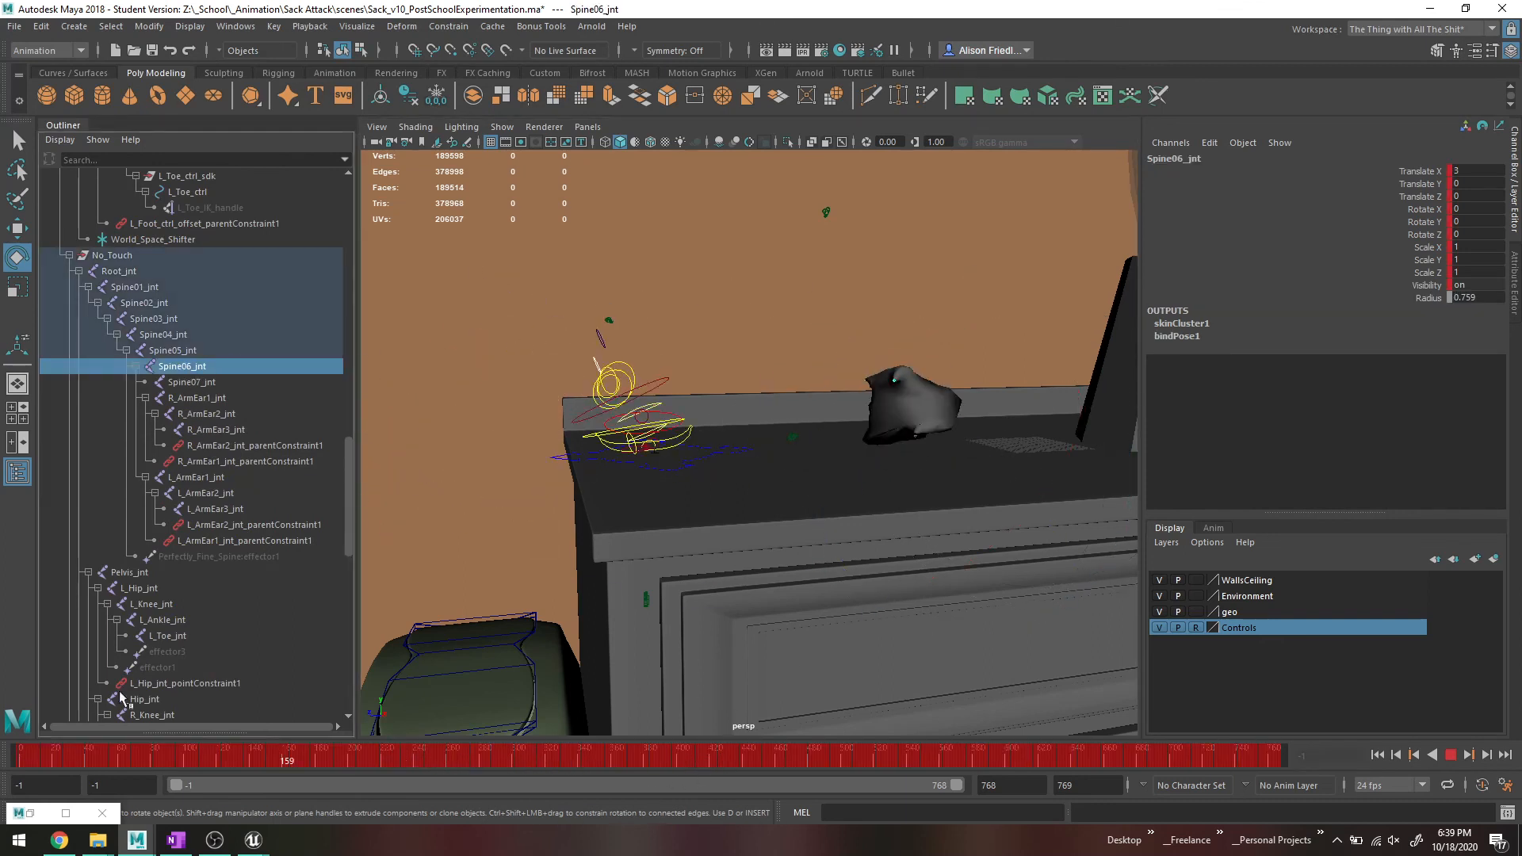
{"action": "left_click_drag", "start_coordinate": [120, 692], "coordinate": [45, 690]}
Select the full range of Spine06_jnt keys on the timeline and open the key editing options.
{"action": "left_click_drag", "start_coordinate": [17, 757], "coordinate": [1268, 763], "text": "shift"}
{"action": "right_click", "coordinate": [1264, 762]}
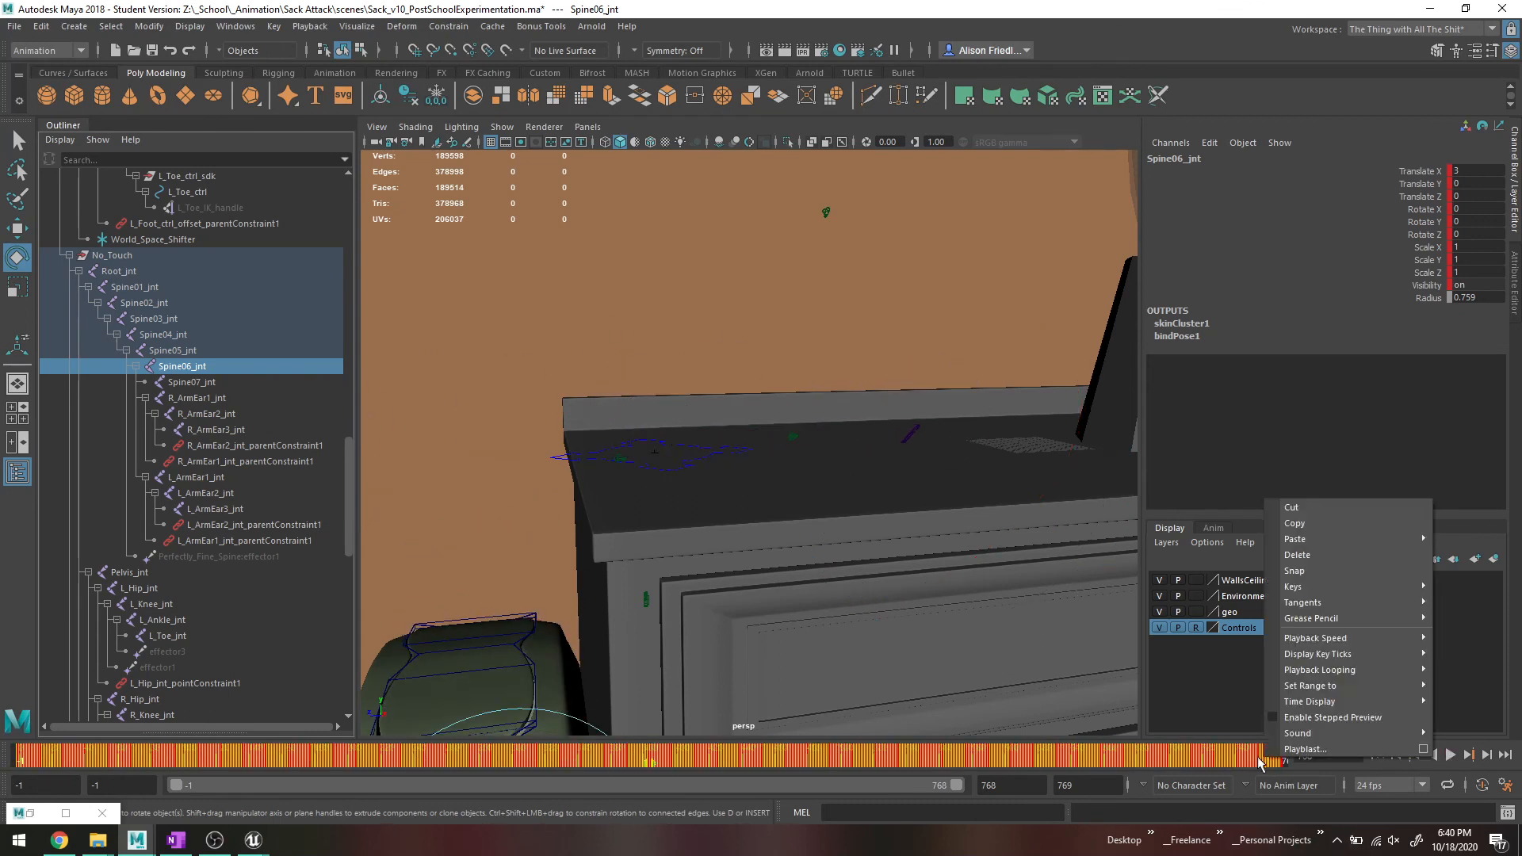